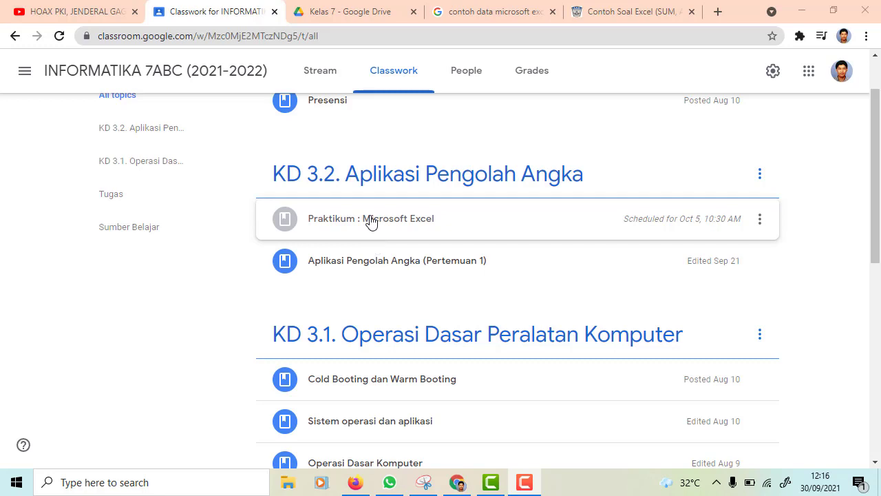
Expand the Praktikum : Microsoft Excel material and open its linked Spreadsheet 7A 7B 7C Drive folder.
left_click(427, 218)
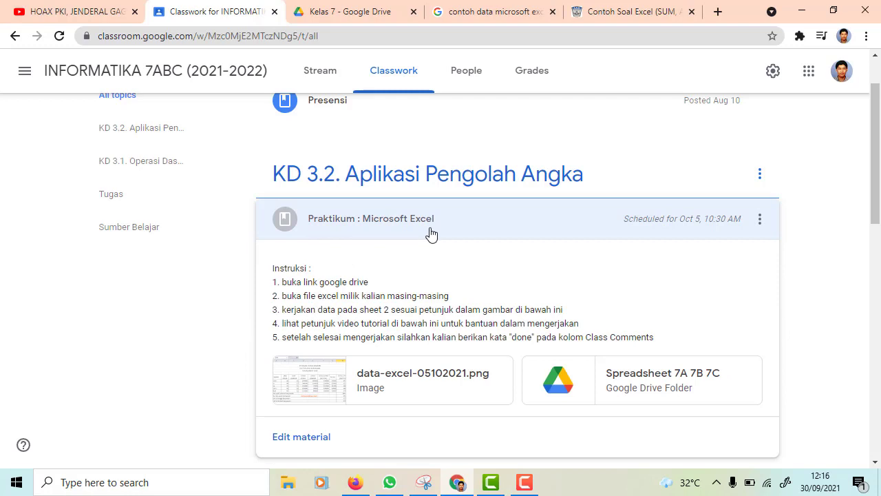
scroll(430, 235, "down", 1)
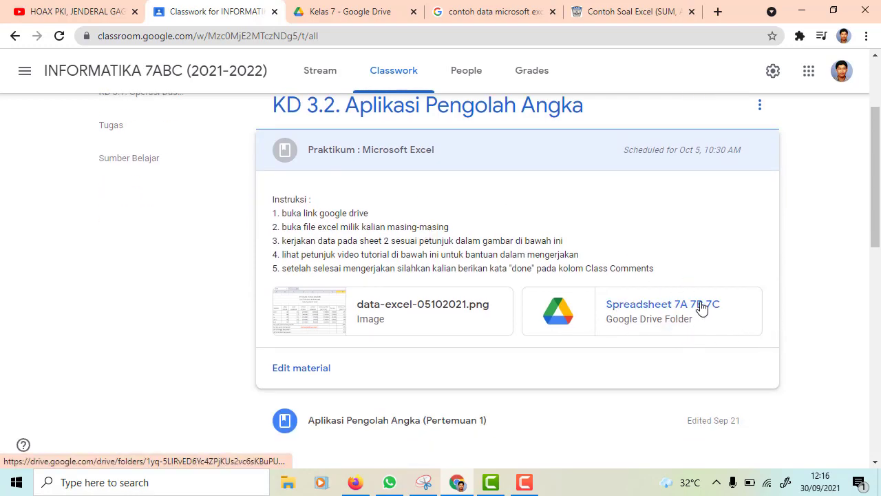
left_click(664, 321)
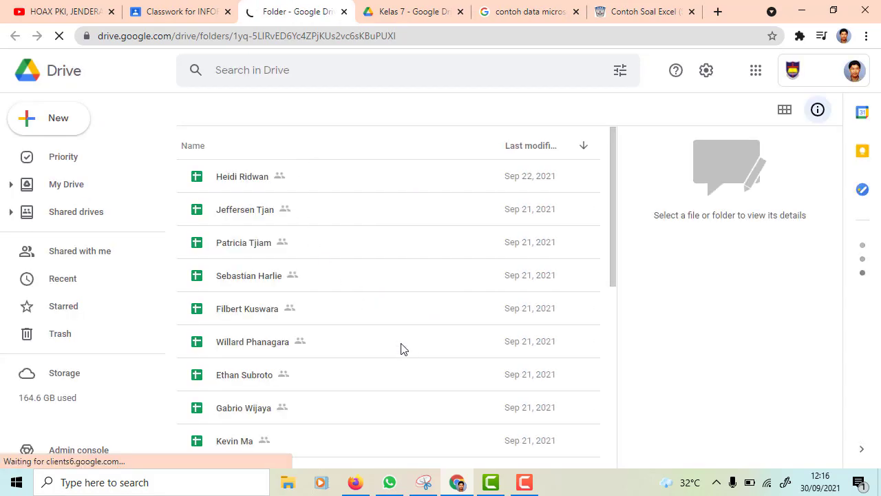
Open the Teacher spreadsheet from the Spreadsheet 7A 7B 7C folder.
scroll(329, 239, "down", 2)
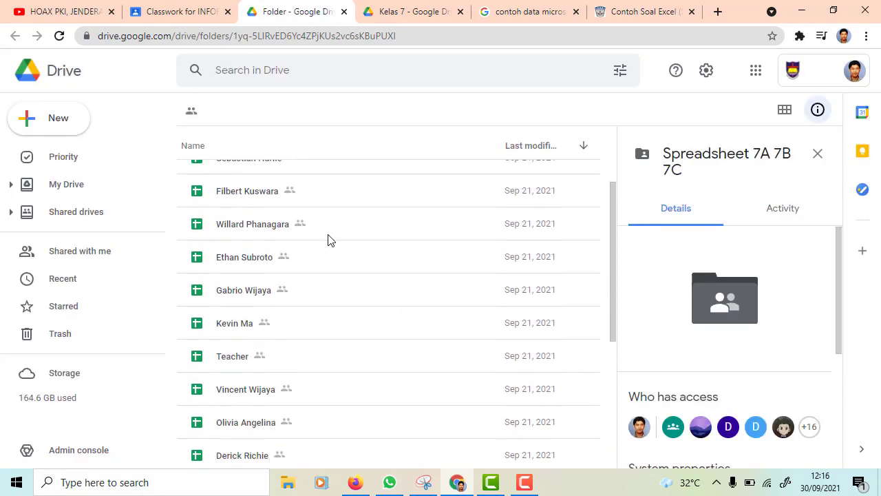
scroll(328, 240, "down", 2)
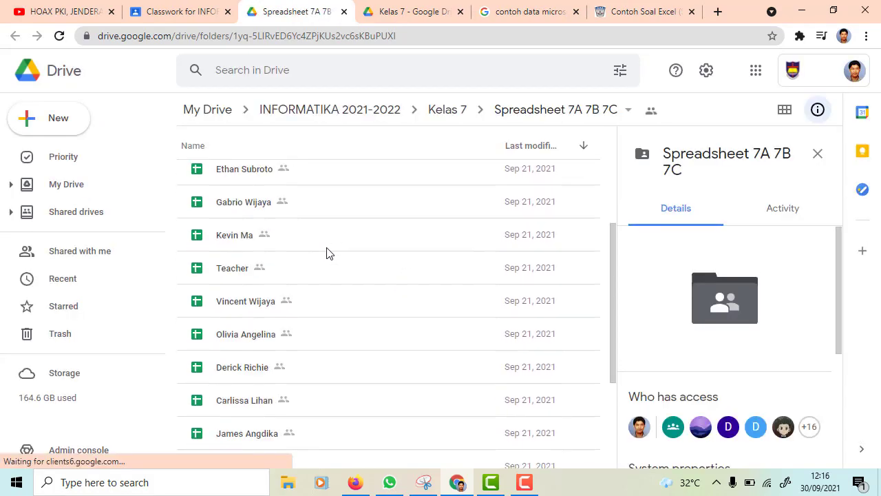
left_click(233, 274)
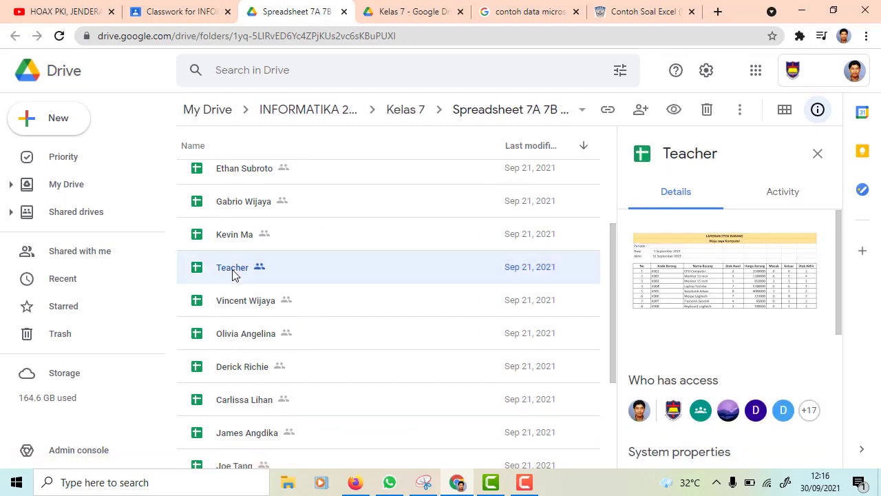
double_click(233, 274)
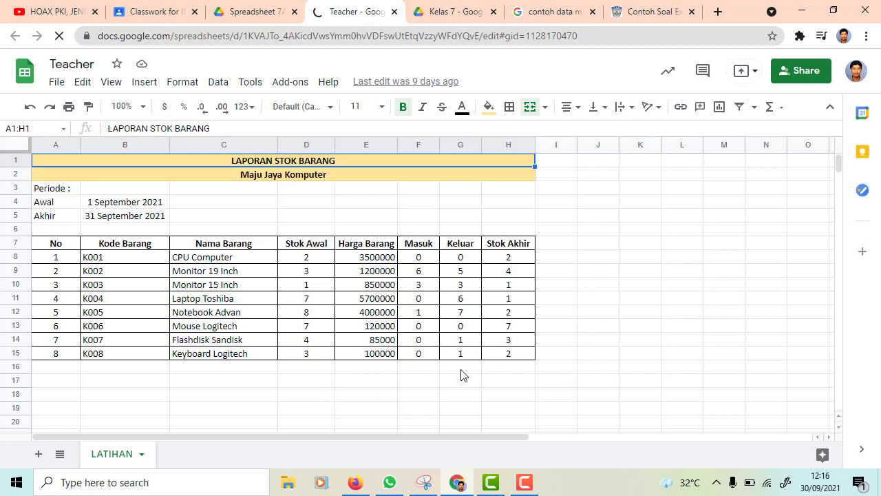
Review the Praktikum : Microsoft Excel instructions in Classroom and view the attached data-excel-05102021.png image.
left_click(173, 15)
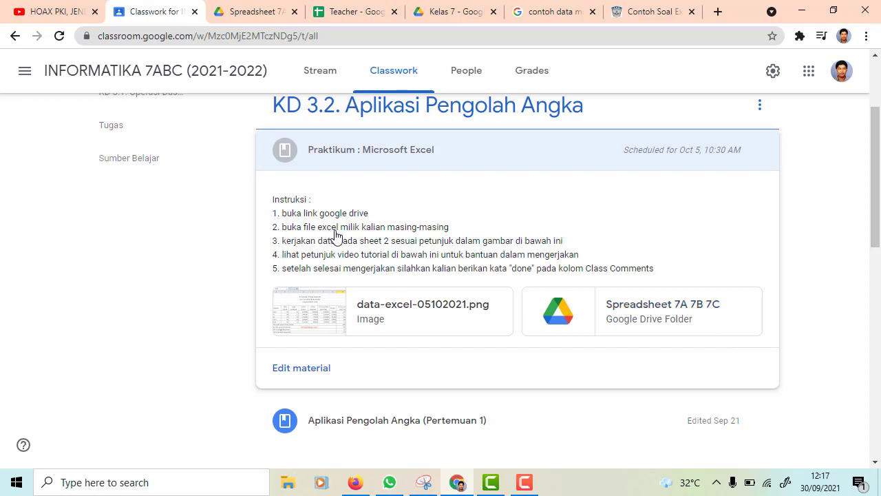
left_click(341, 12)
left_click(169, 15)
left_click(369, 309)
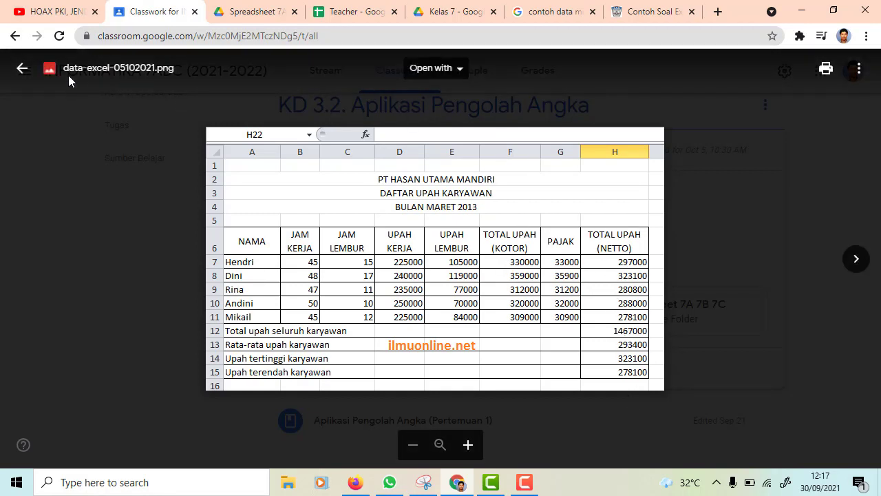
left_click(24, 72)
scroll(505, 310, "down", 2)
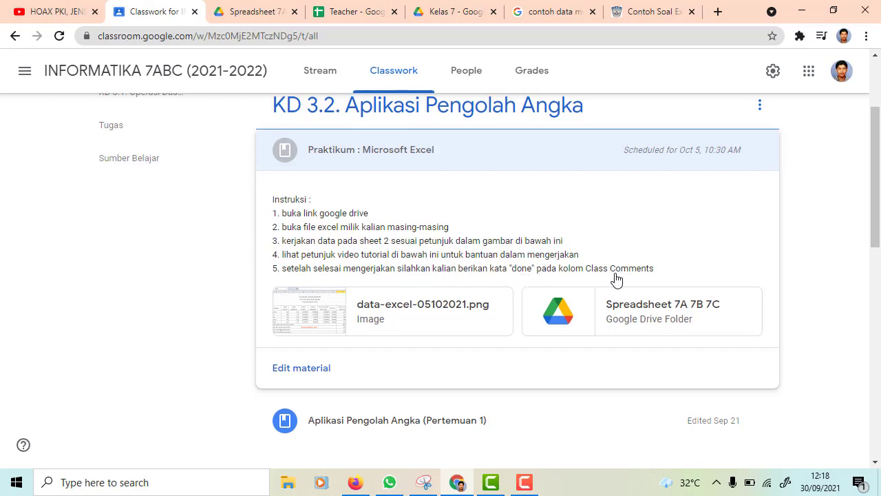
Switch to Firefox, examine the class comment field of Aplikasi Pengolah Angka (Pertemuan 1), and return to Chrome.
left_click(355, 482)
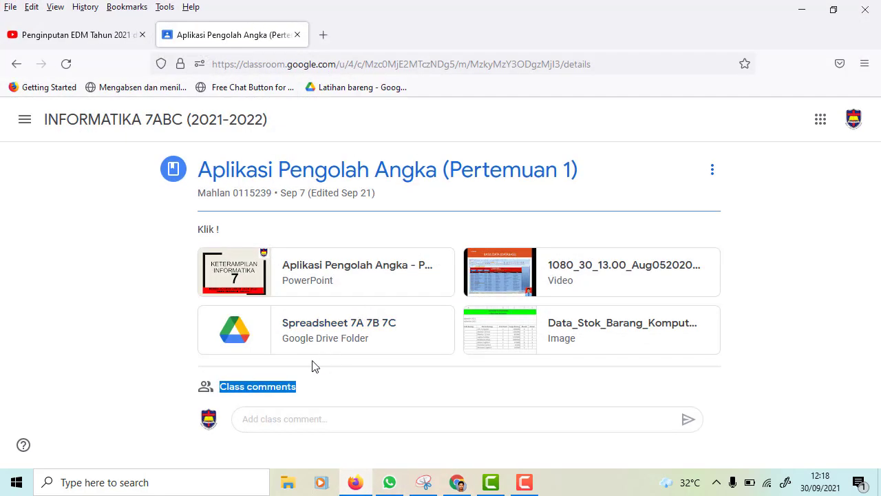
left_click(291, 386)
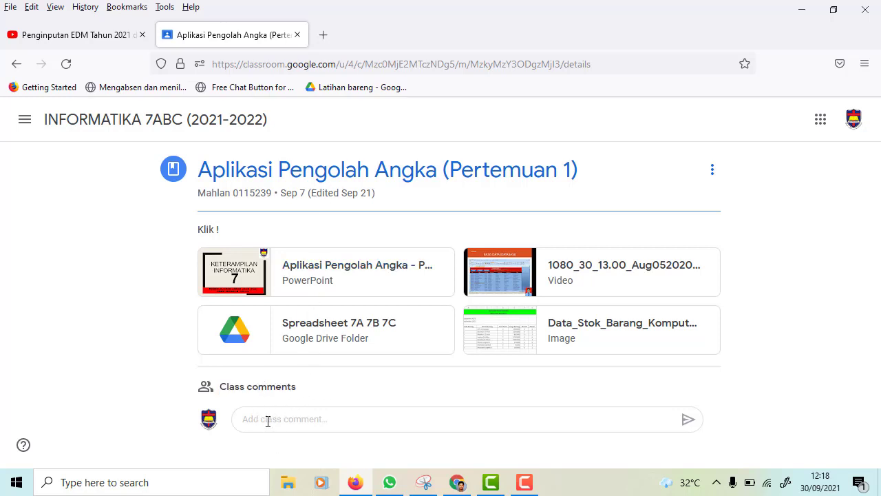
left_click(297, 427)
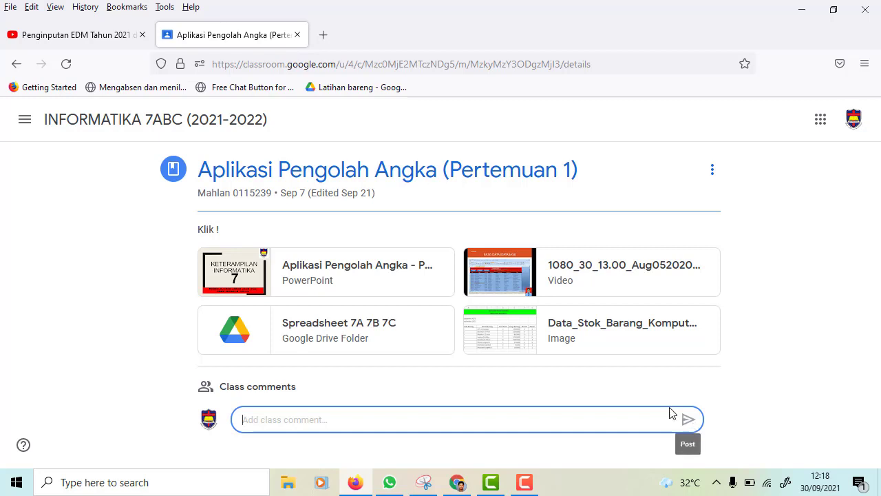
left_click(143, 121)
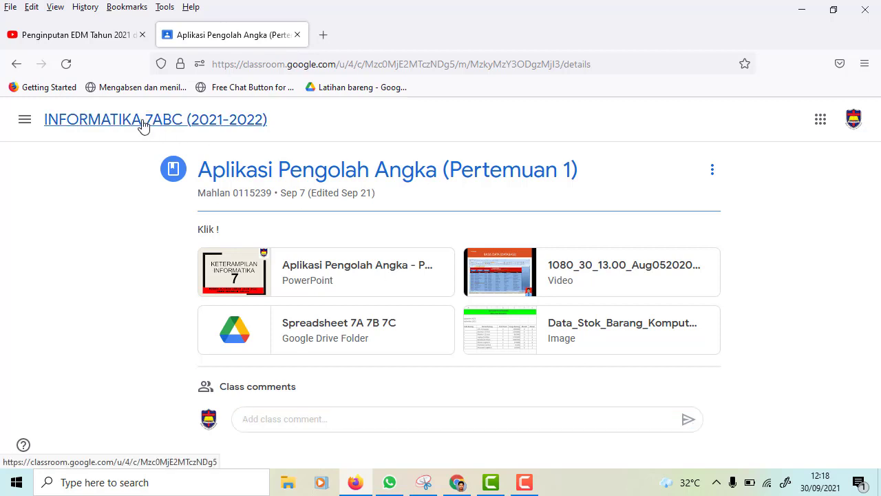
left_click(797, 17)
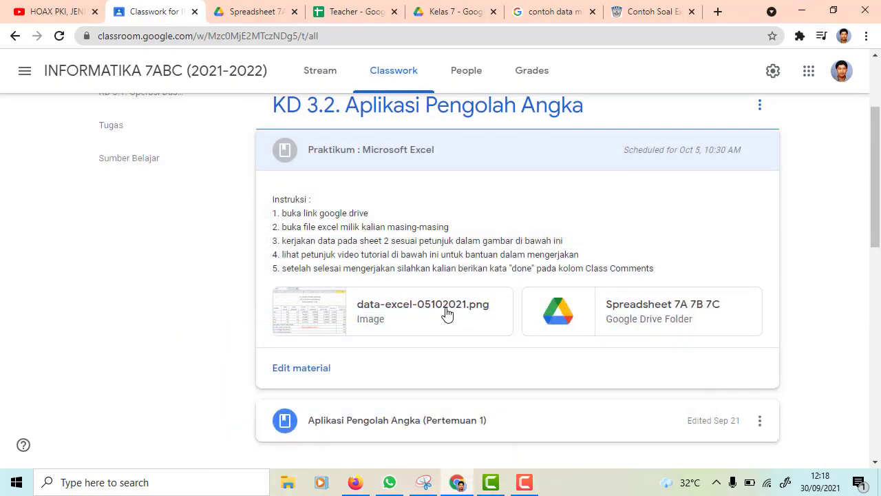
Recheck the practicum instructions in Classroom and return to the Teacher spreadsheet.
left_click(332, 15)
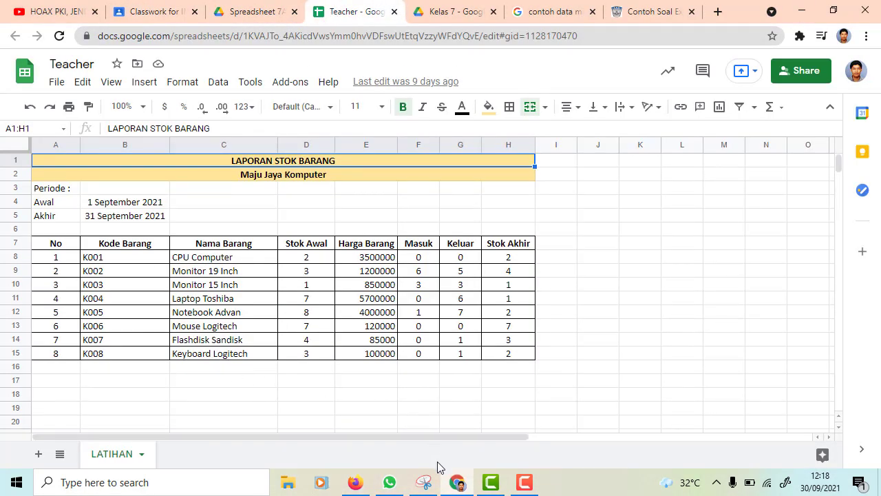
left_click(148, 11)
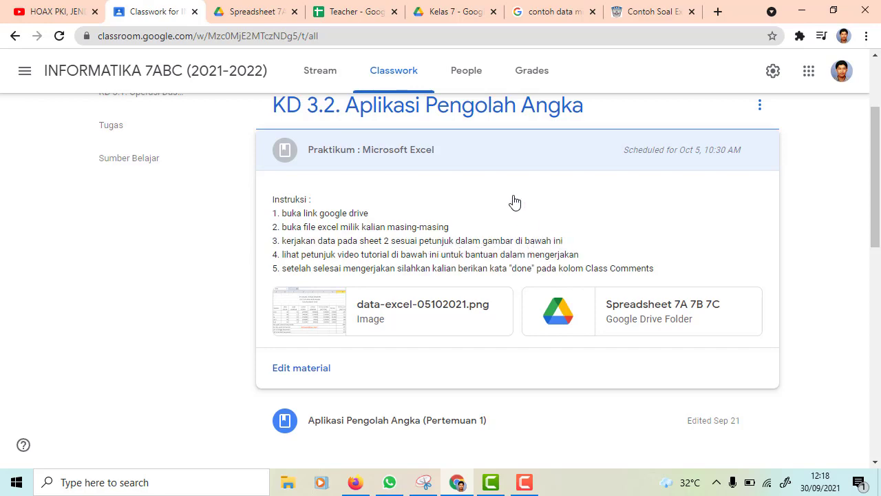
left_click(361, 11)
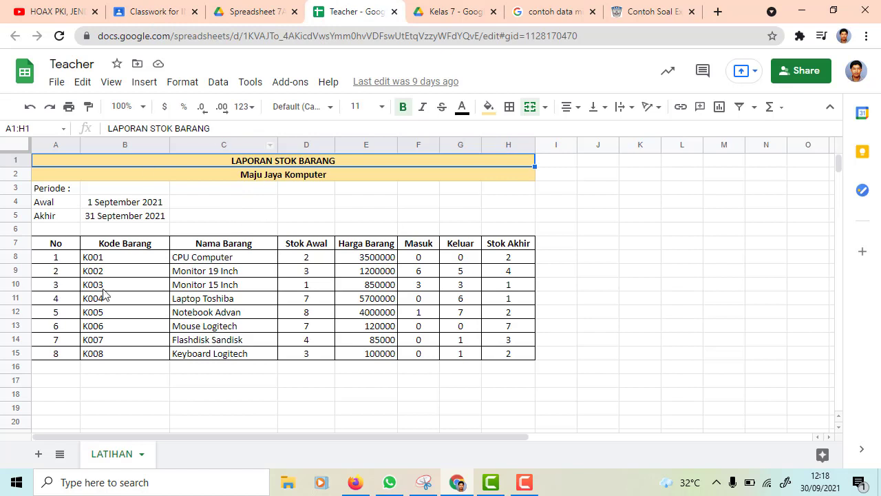
Rename the LATIHAN sheet to "sheet 1".
left_click(141, 454)
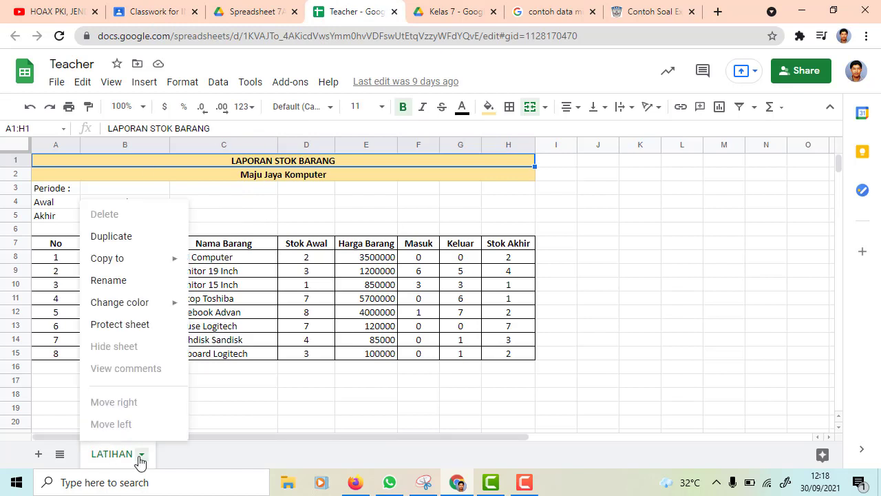
left_click(119, 282)
type("sheet 1")
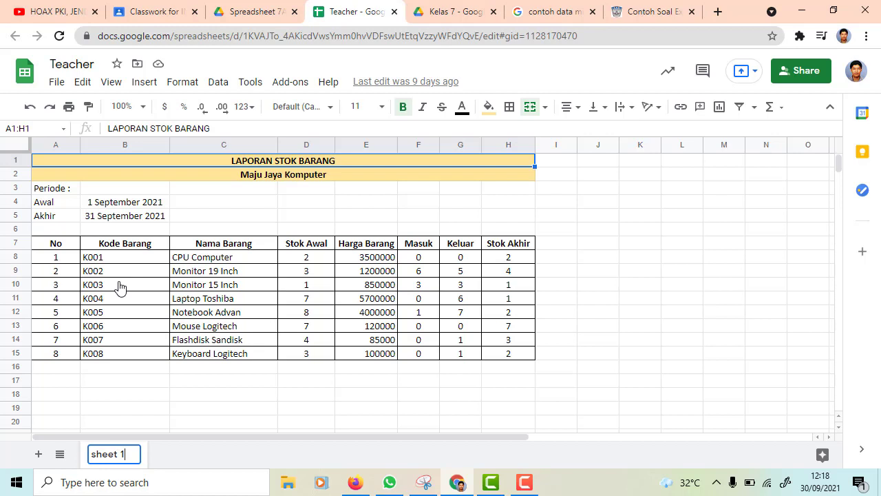
key("Return")
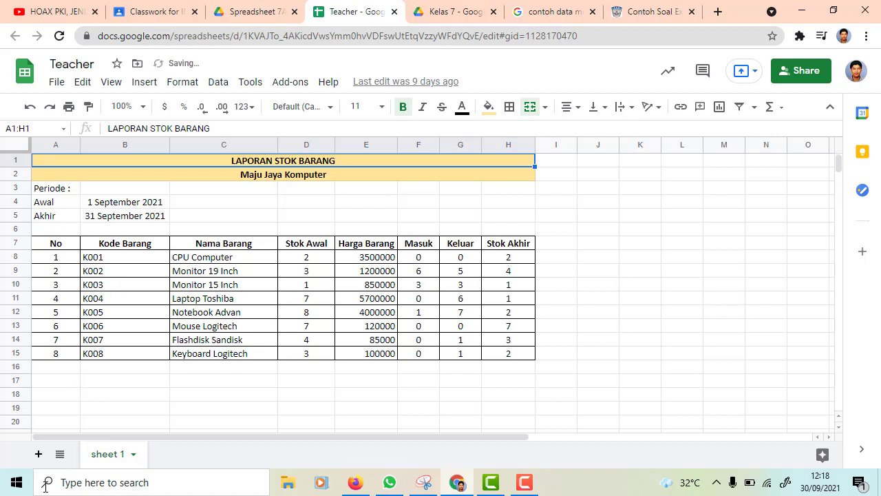
Rename the stock report sheet back to LATIHAN.
left_click(133, 455)
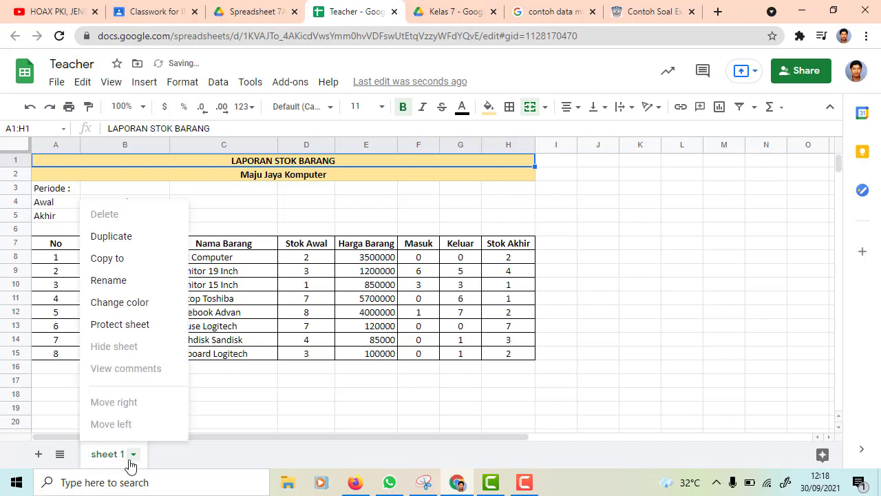
left_click(119, 284)
type("LATIHAN")
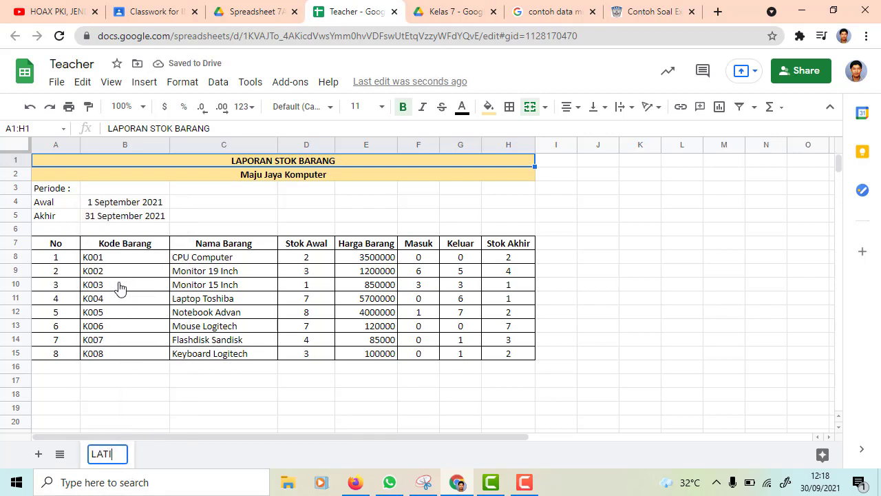
left_click(182, 459)
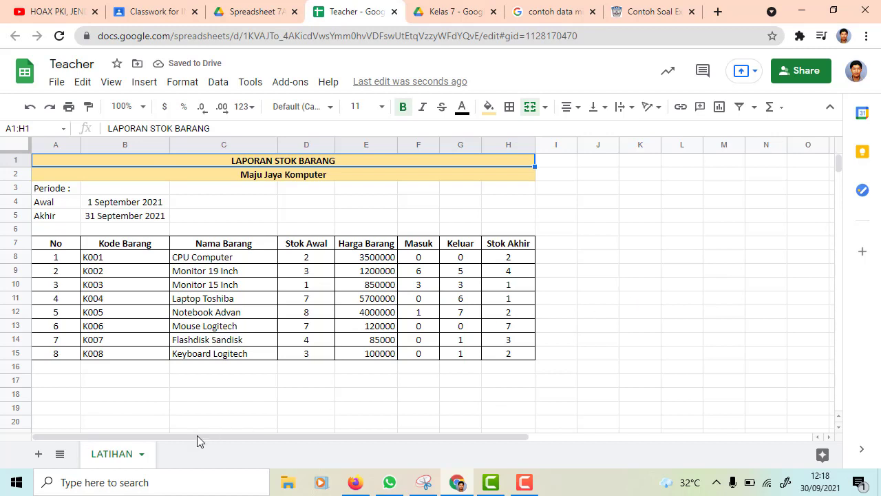
Add a blank sheet to the Teacher spreadsheet and open the data-excel-05102021.png reference image in Classroom.
left_click(39, 458)
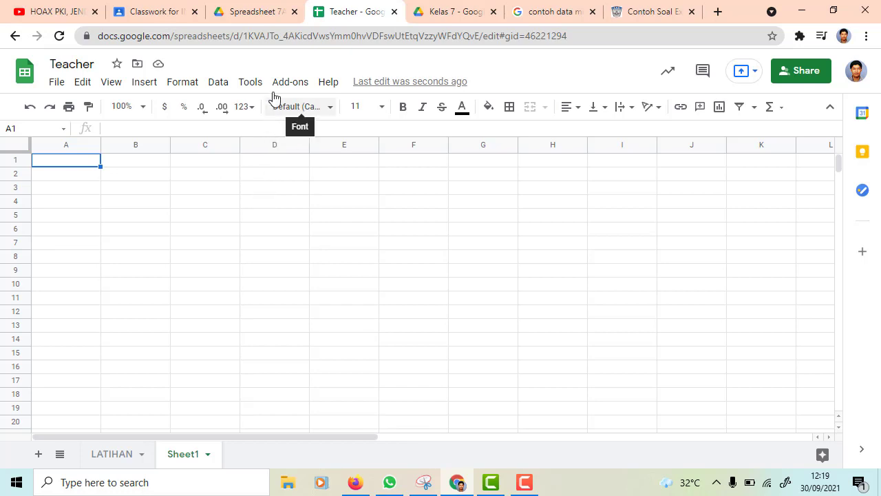
left_click(187, 11)
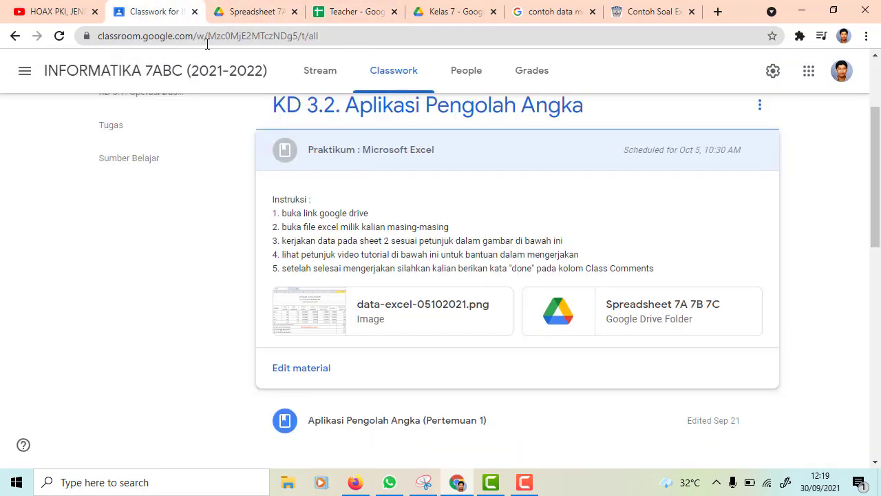
left_click(358, 315)
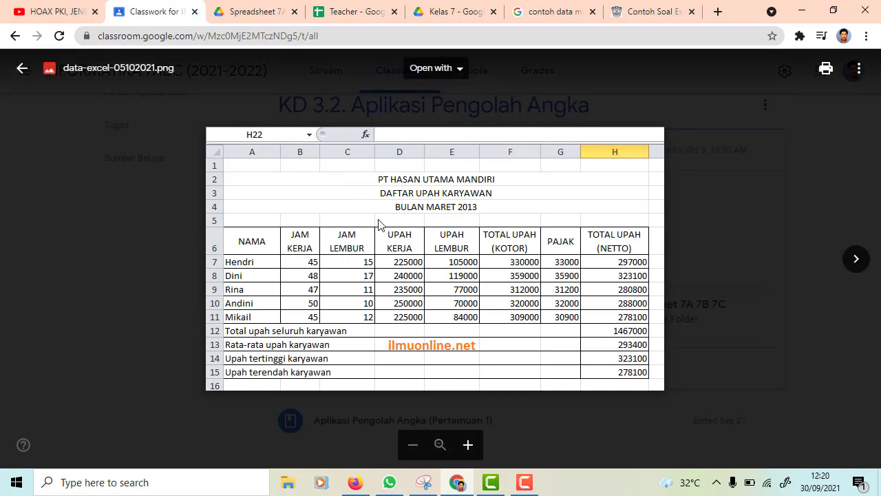
left_click(524, 482)
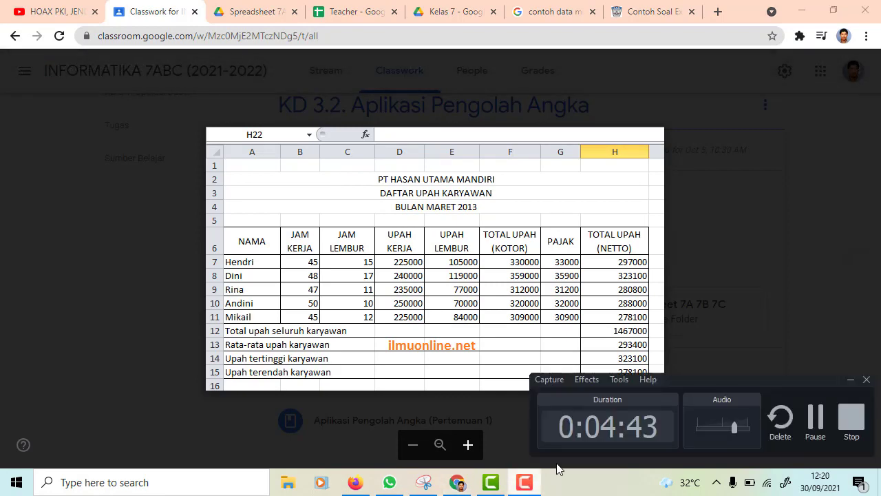
left_click(826, 439)
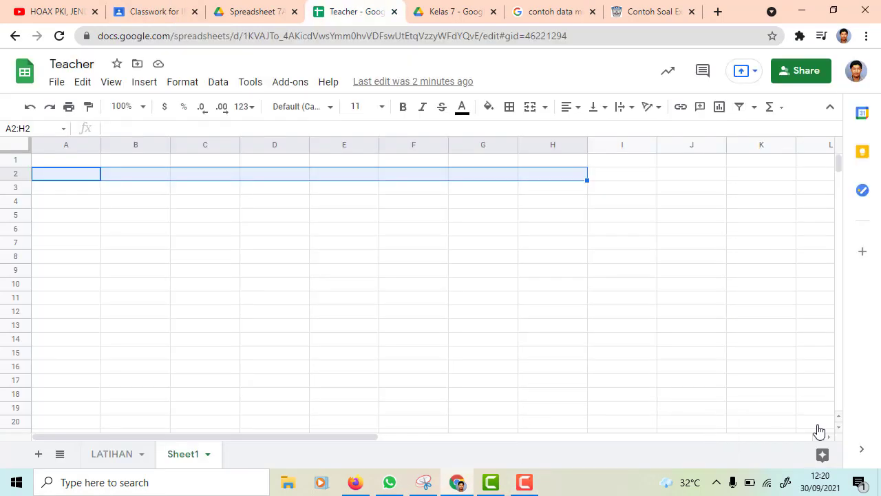
Merge cells A2 to H2 on the blank Sheet1 for the title row.
left_click(498, 250)
left_click(91, 177)
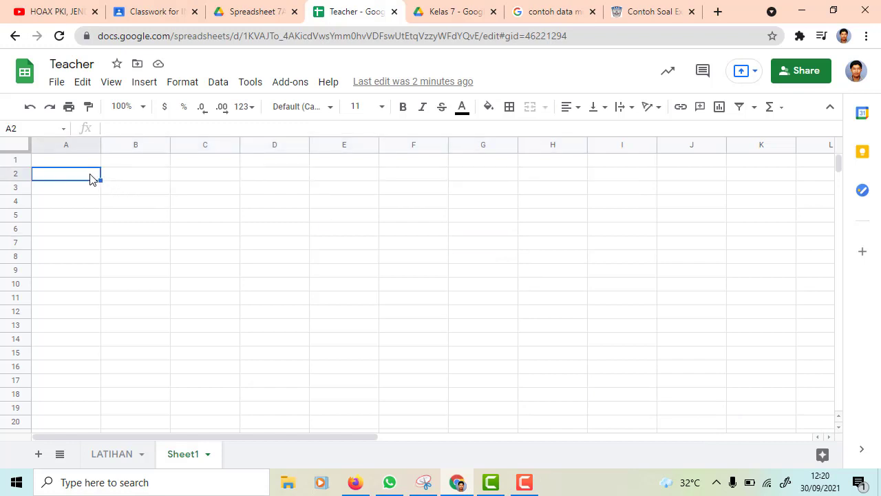
left_click(561, 181, "shift")
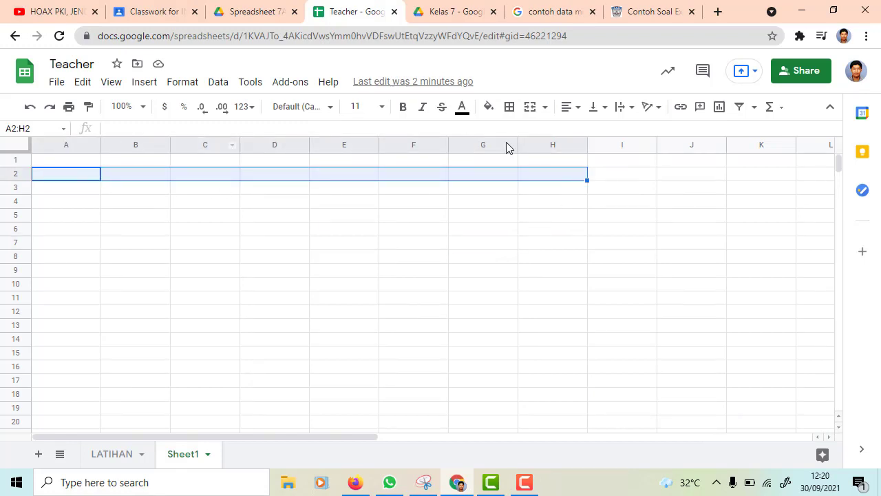
left_click(65, 203)
left_click(61, 177)
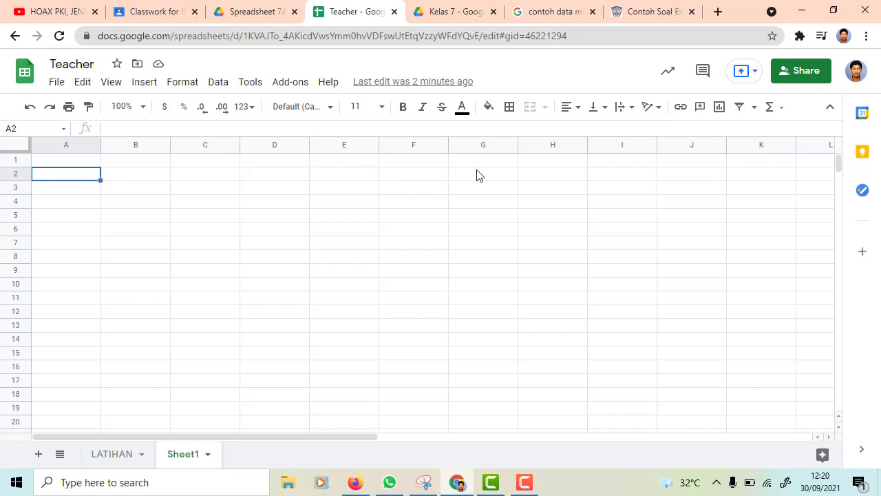
left_click(545, 178, "shift")
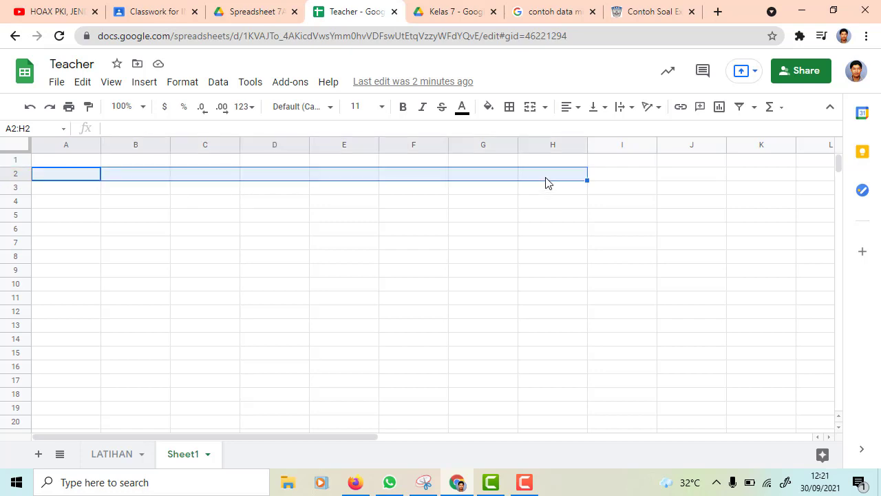
left_click(530, 109)
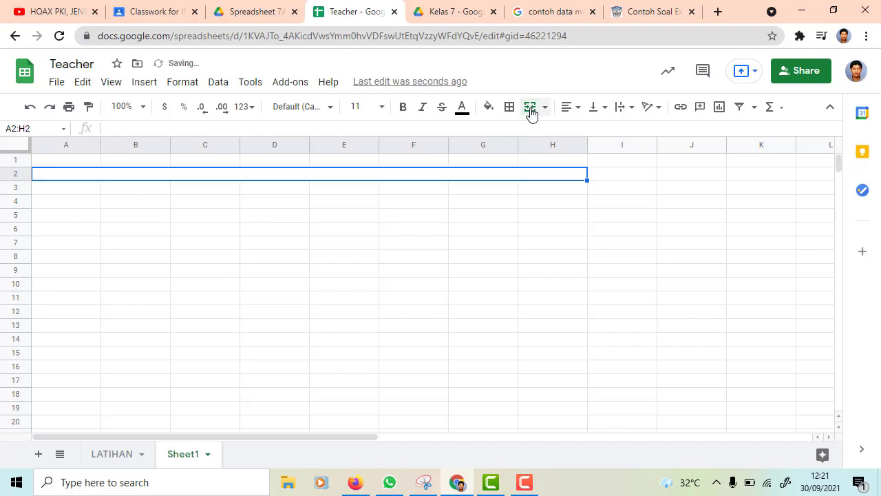
Format the merged title row 2 as bold with font size 14.
left_click(405, 108)
left_click(382, 108)
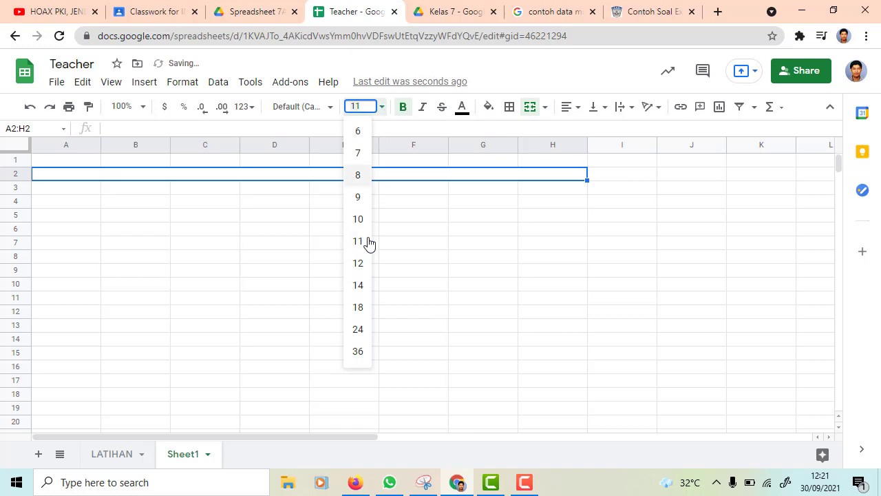
left_click(357, 285)
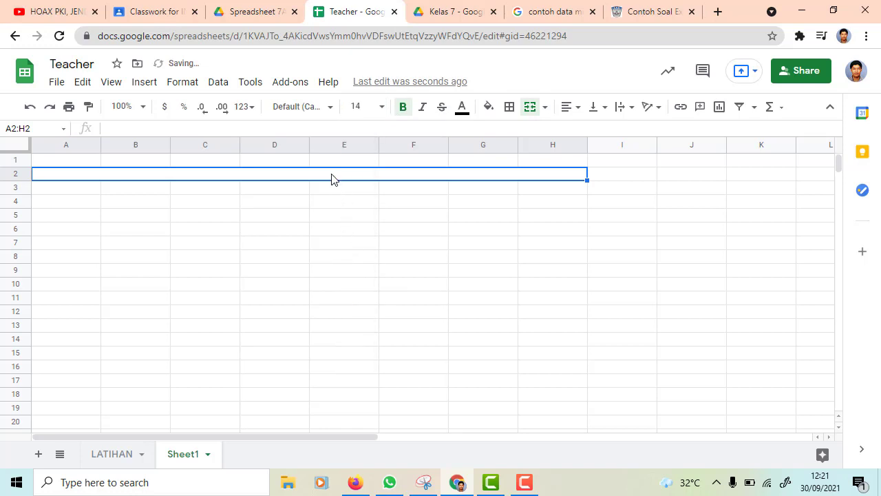
Merge cells A3 to H3 for the second title line.
left_click(43, 194)
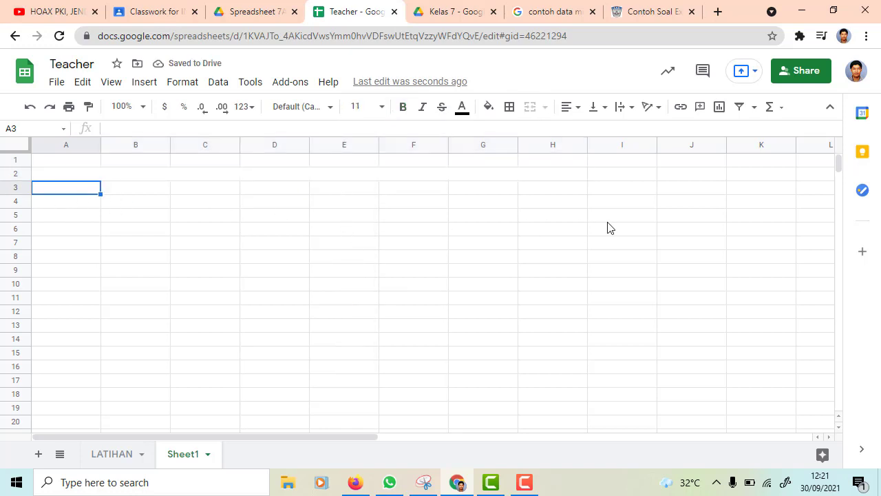
left_click(564, 188, "shift")
left_click(528, 110)
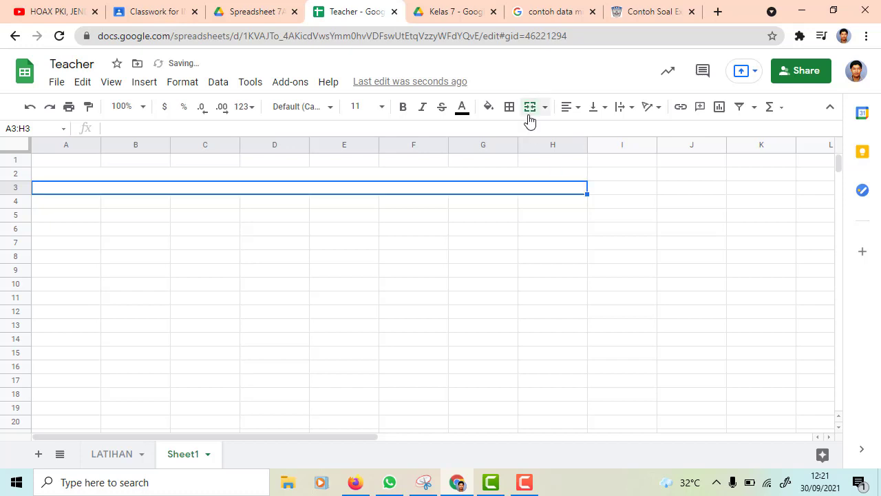
left_click(528, 109)
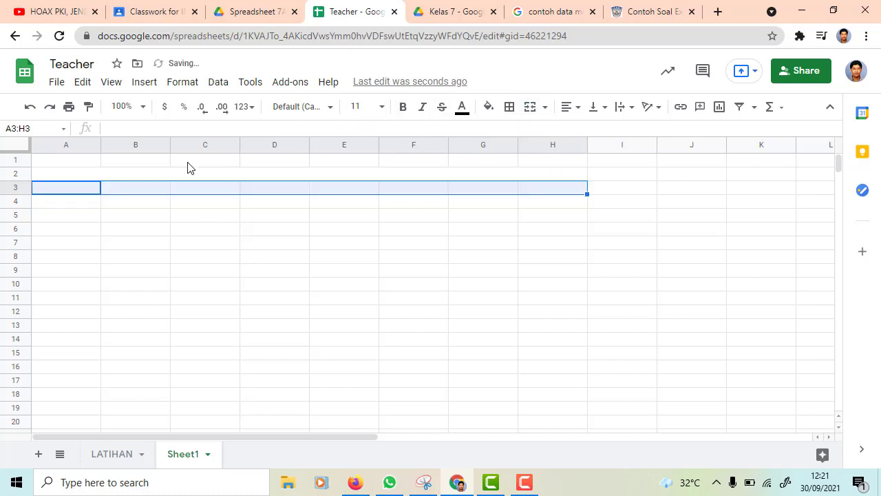
left_click(67, 203)
key("Up")
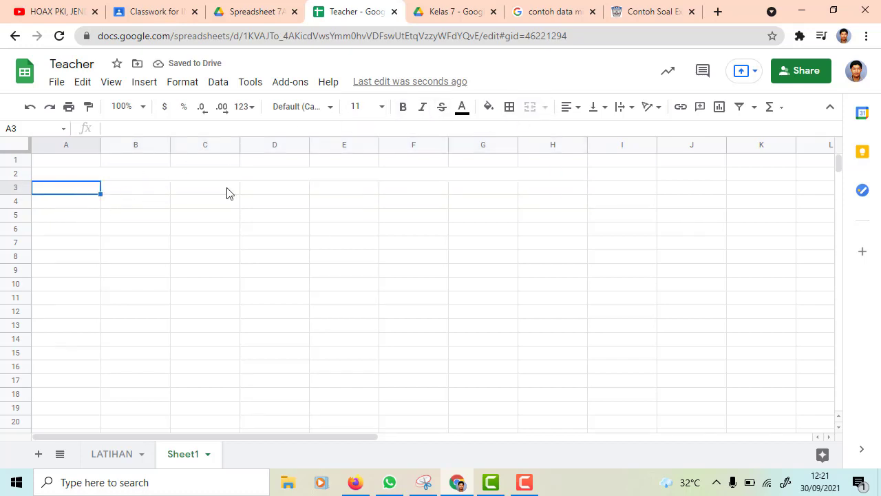
left_click(564, 188, "shift")
left_click(529, 108)
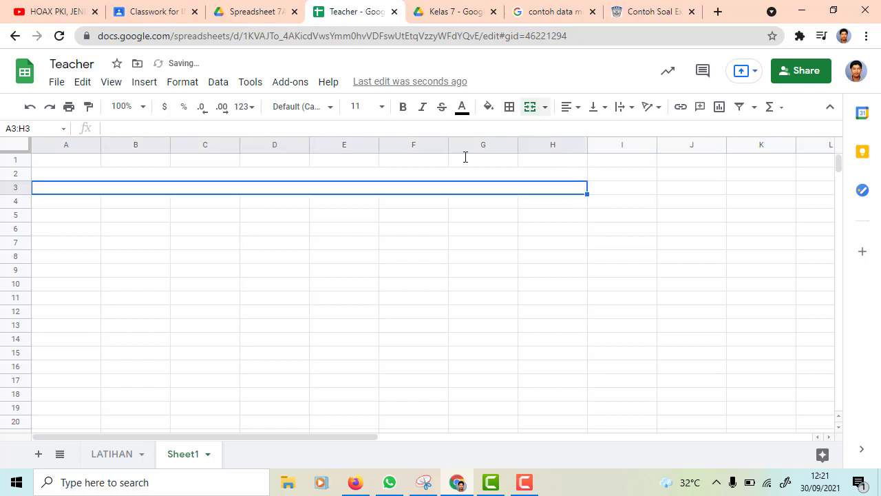
Merge cells A4 to H4 for the third title line.
left_click(97, 206)
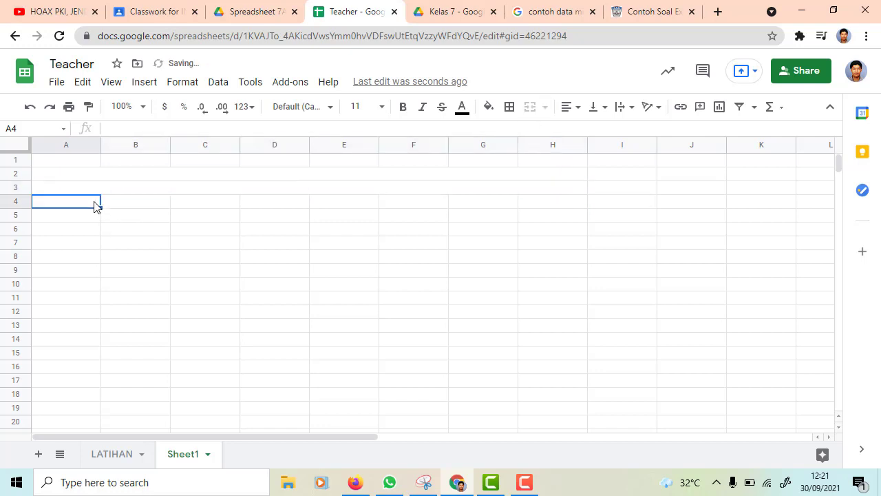
left_click(576, 206, "shift")
left_click(530, 108)
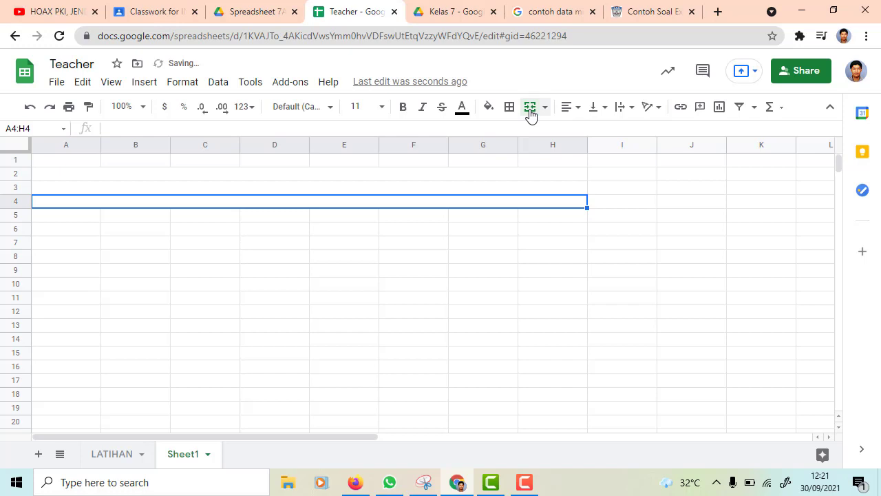
Apply bold and font size 14 to all three merged title rows, A2 to H4.
left_click(380, 174)
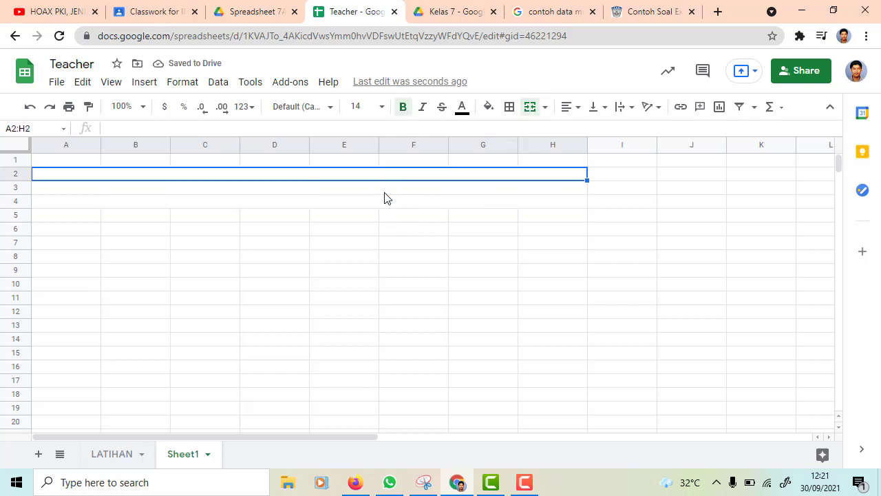
left_click(384, 200, "shift")
left_click(382, 107)
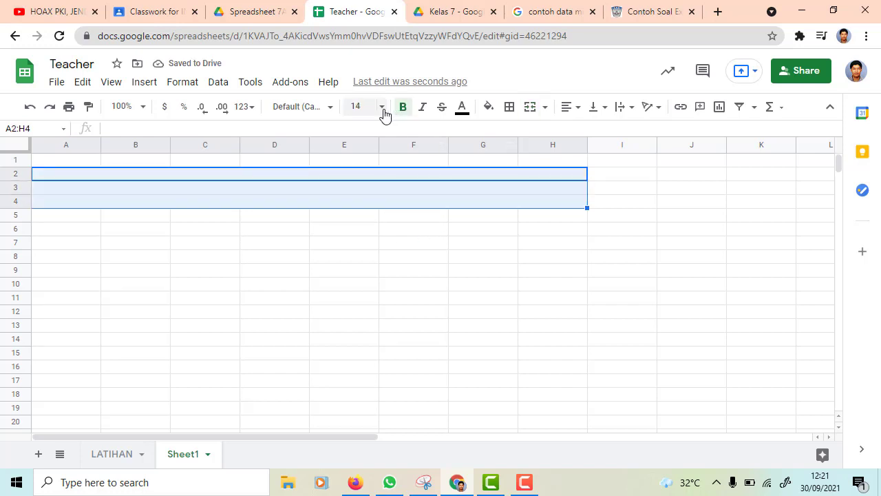
left_click(360, 286)
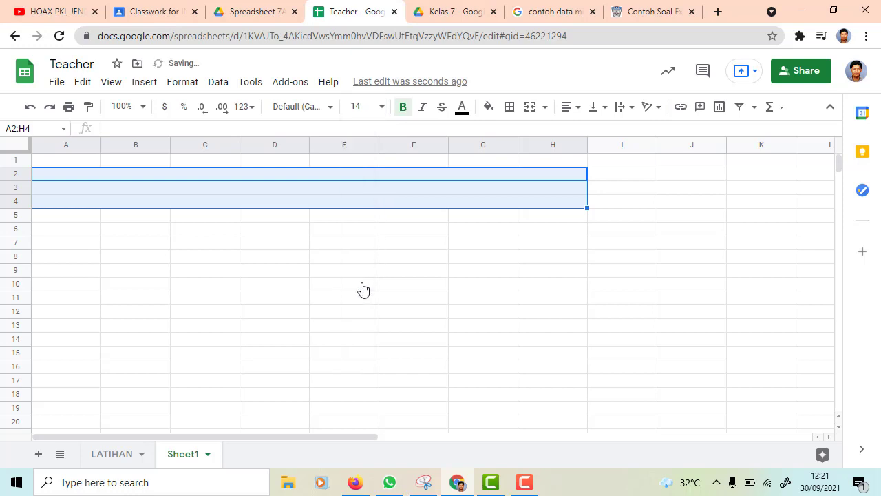
left_click(403, 110)
left_click(523, 484)
left_click(523, 484)
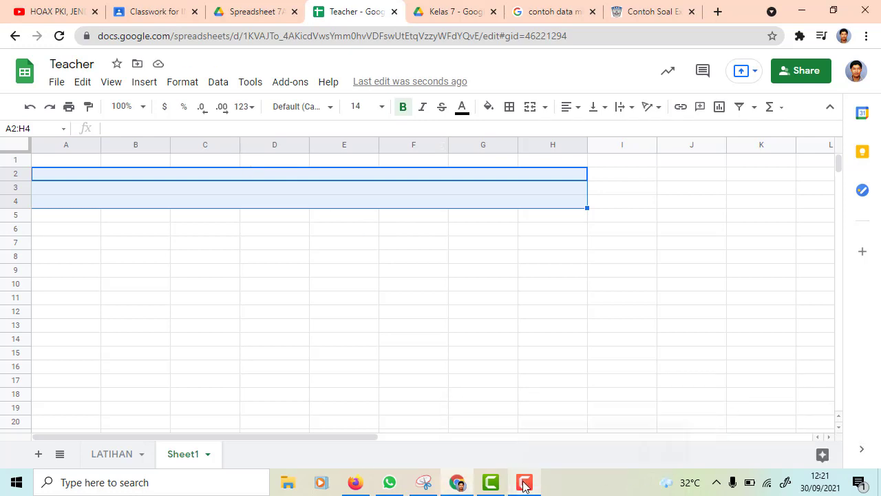
Check the reference image in Classroom and enter "PT. HASAN UTAMA MANDIRI" in the merged row 2 of the Teacher spreadsheet.
left_click(248, 10)
left_click(152, 11)
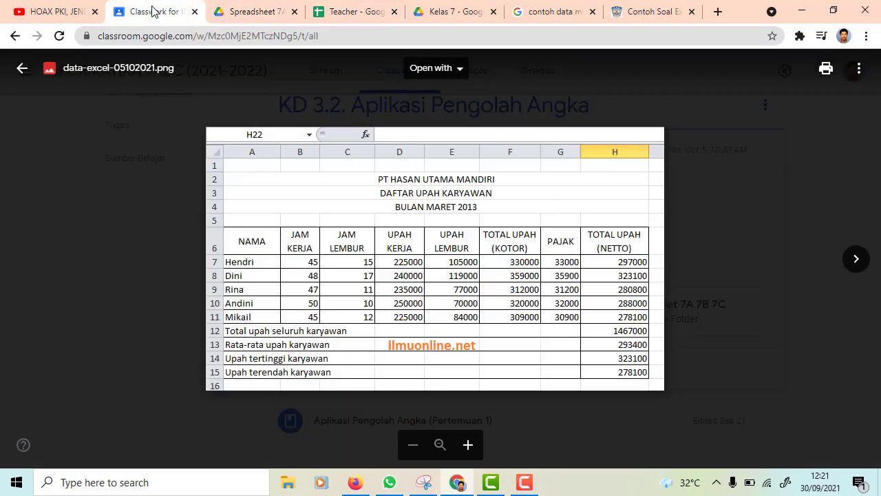
left_click(347, 11)
left_click(371, 176)
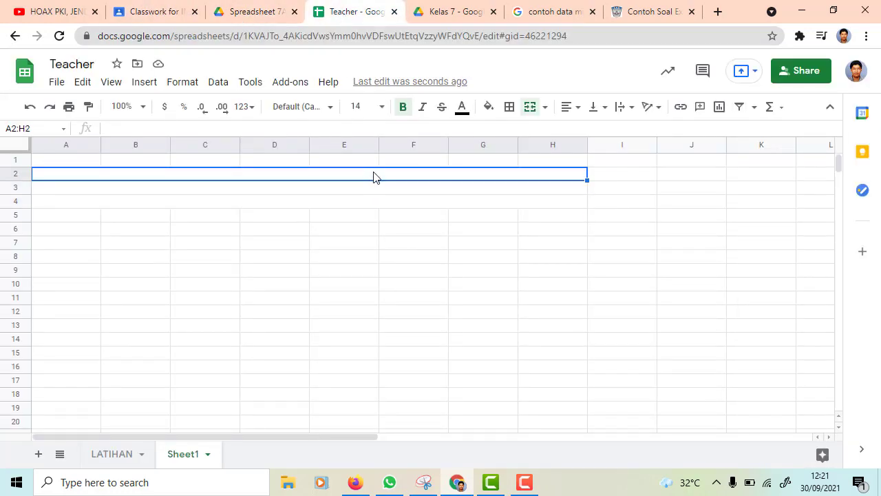
key("Caps_Lock")
type("PT")
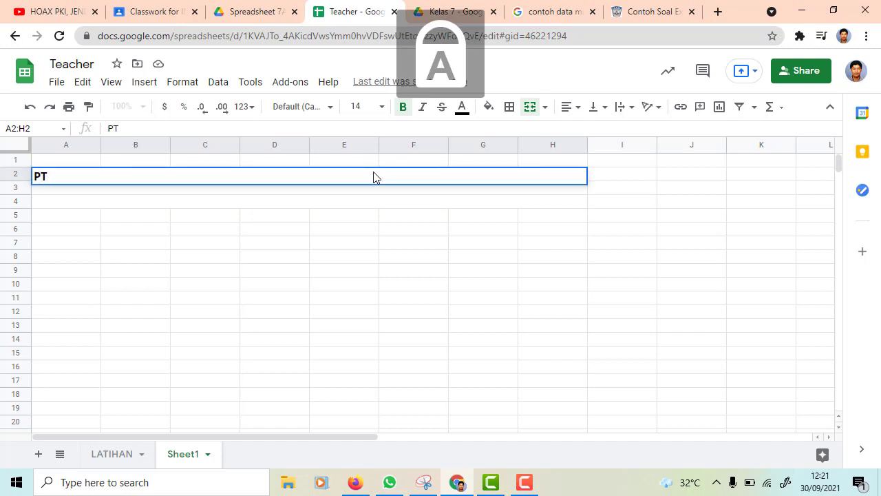
type(". HASAN")
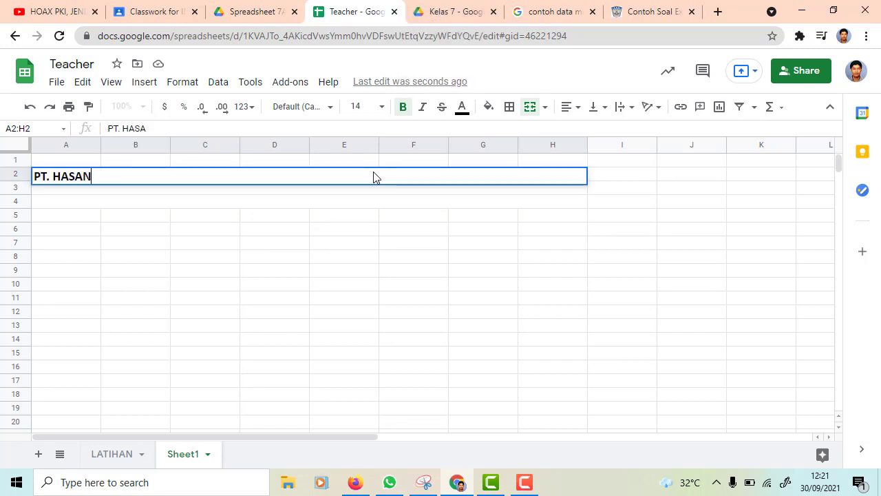
type(" UTAMA MAN")
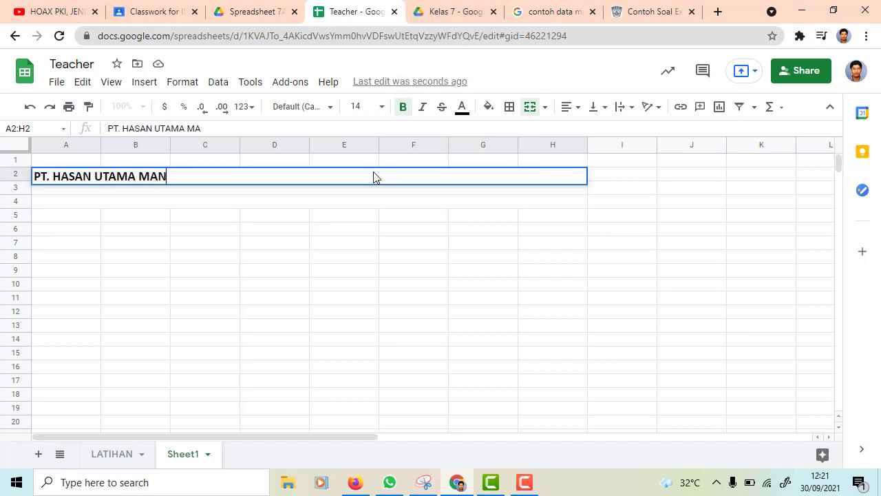
type("DIRI")
key("Return")
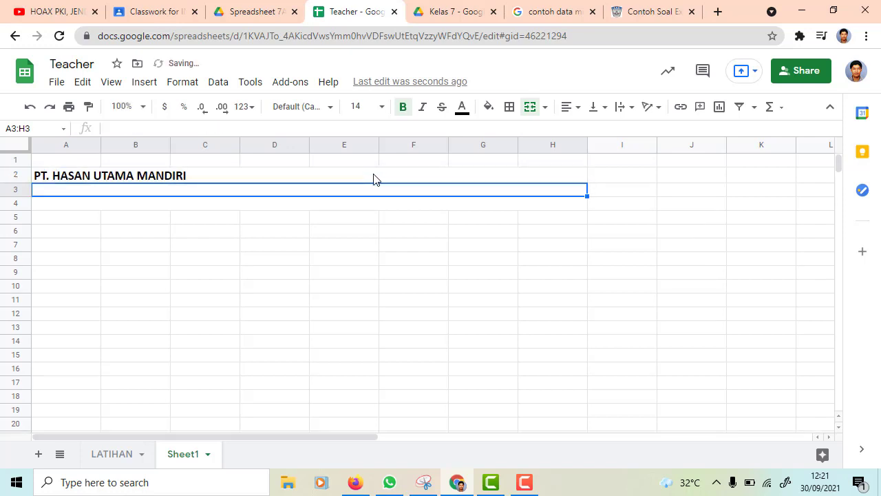
Consult the Classroom reference image and enter "DAFTAR UPAH KARYAWAN" in the merged row 3 of the Teacher spreadsheet.
left_click(244, 11)
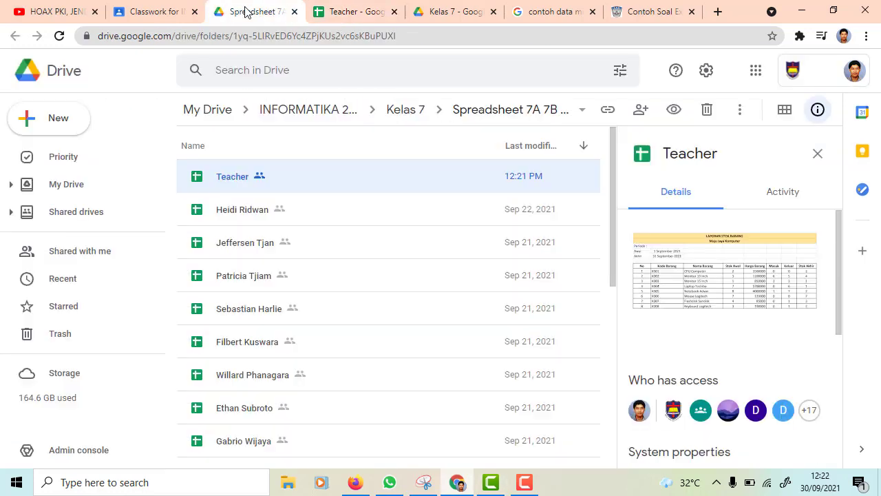
left_click(139, 9)
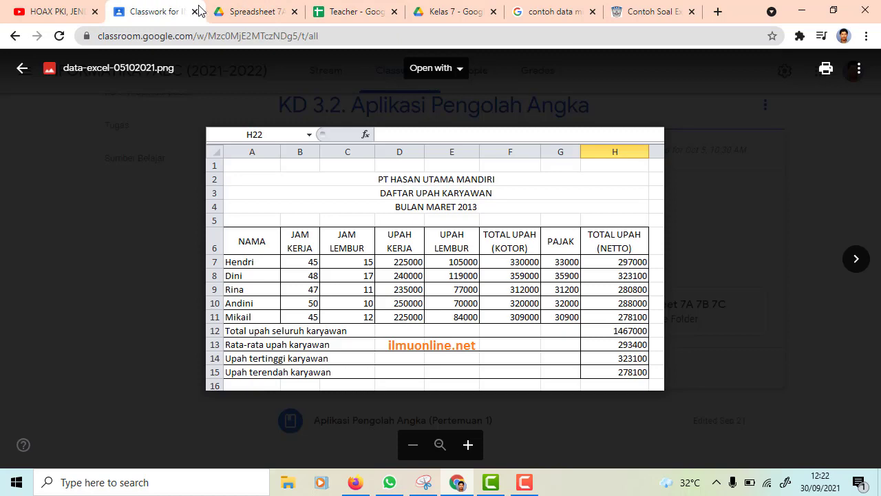
left_click(349, 11)
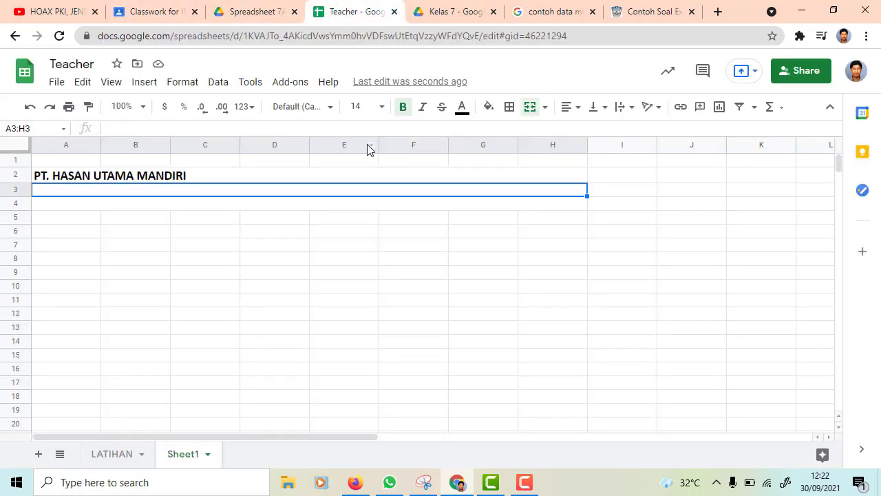
type("DAFTAR UPA")
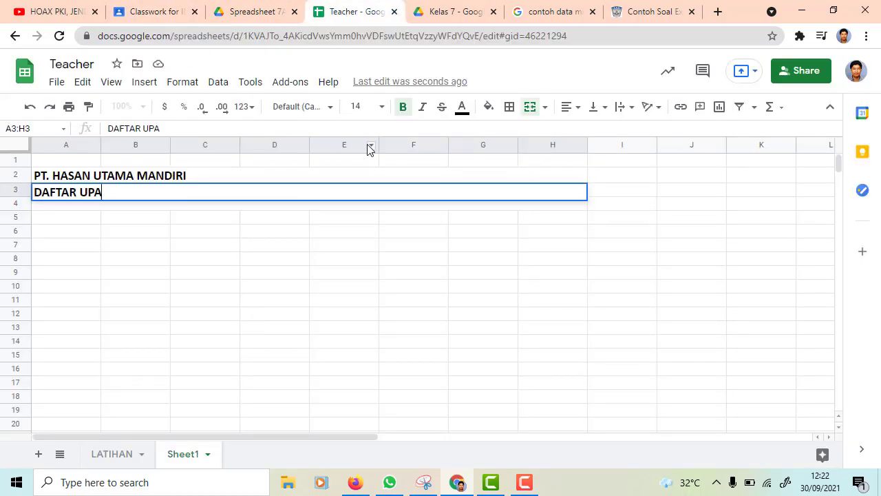
type("H KARYAWAN")
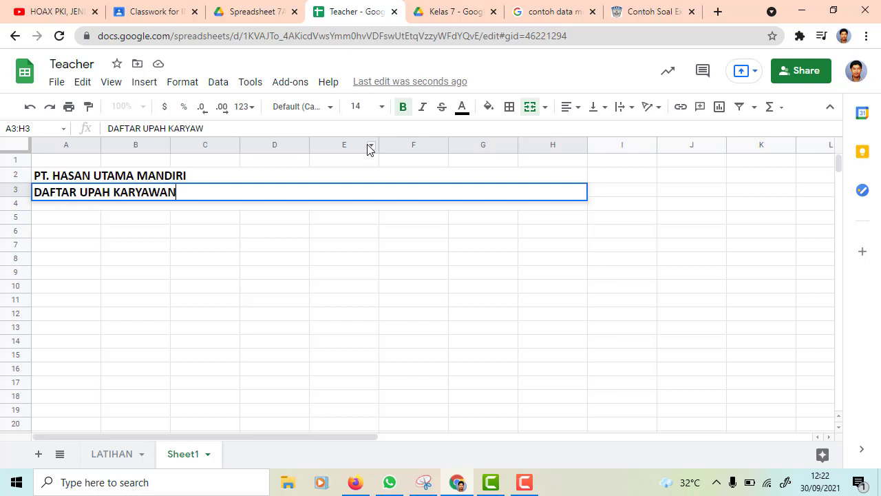
key("Return")
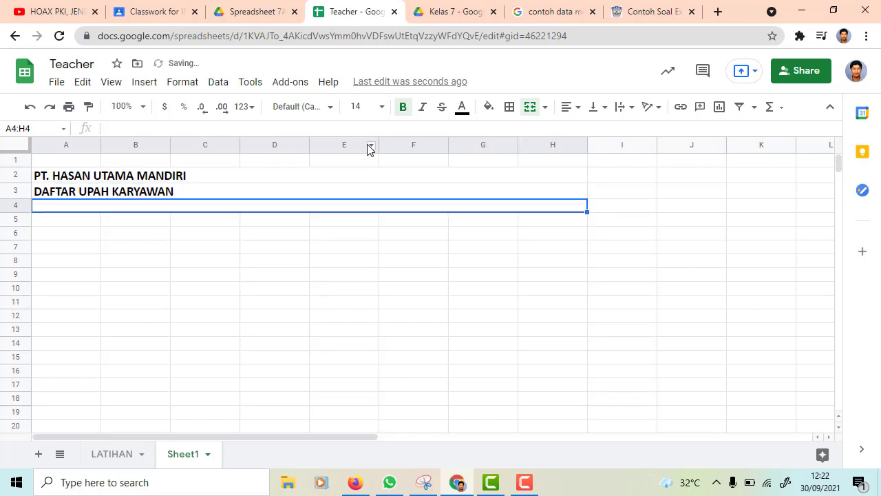
Consult the Classroom reference image and enter "BULAN MARET 2021" in the merged row 4 of the Teacher spreadsheet.
left_click(172, 10)
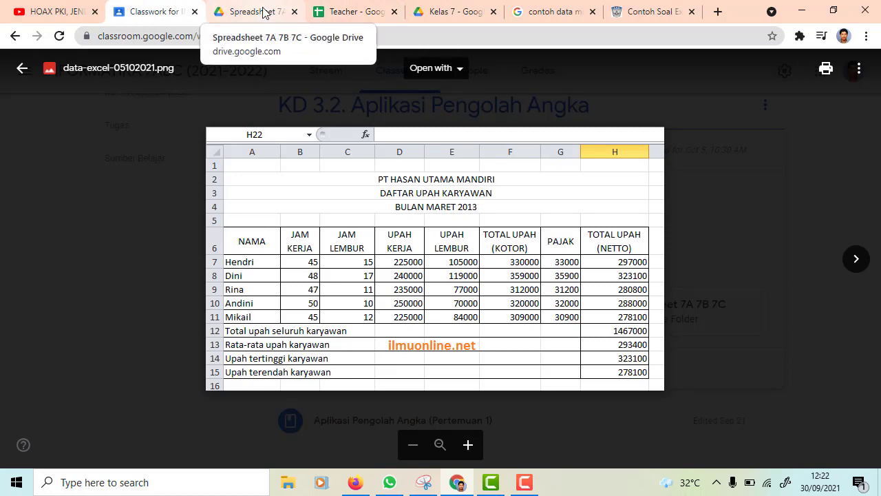
left_click(330, 11)
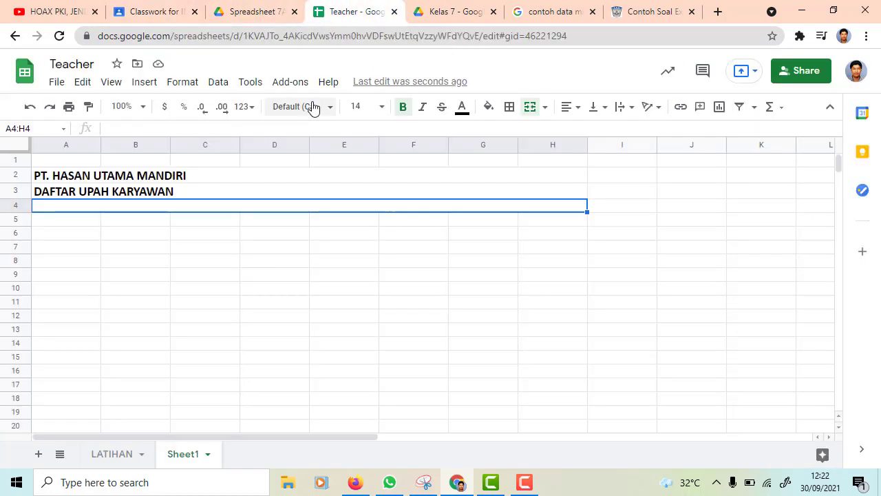
type("BULAN ")
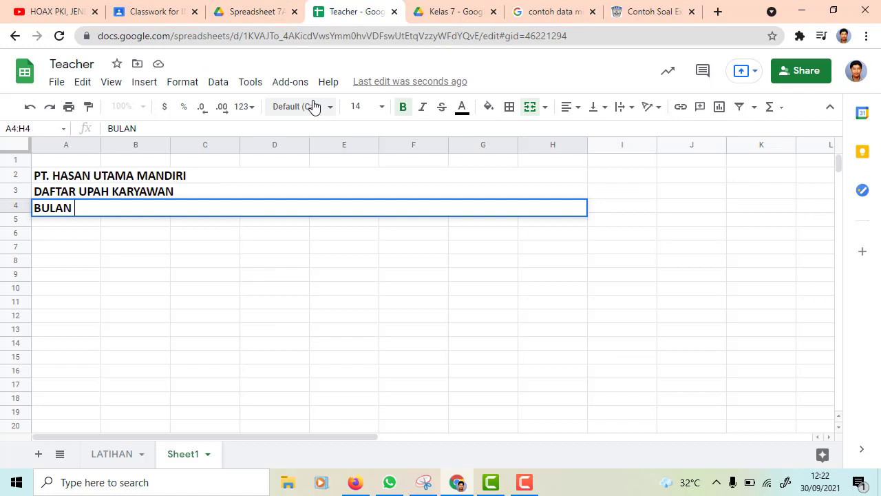
type("MARET 20")
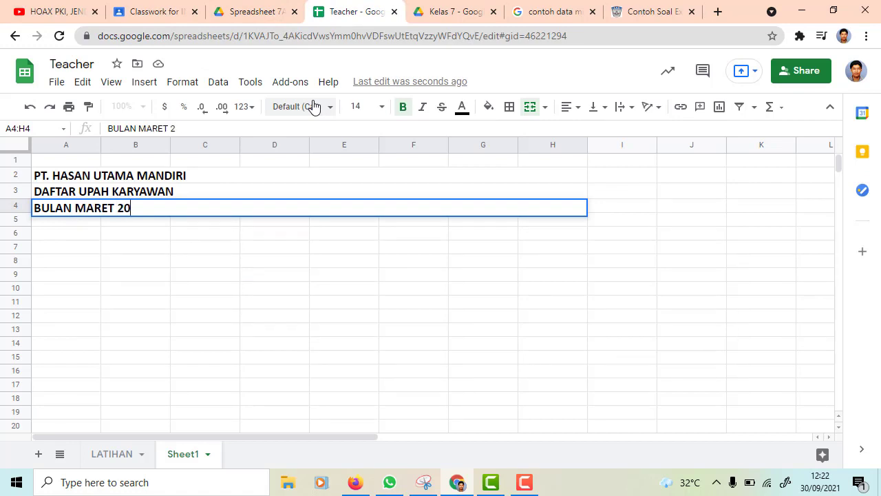
type("21")
key("Return")
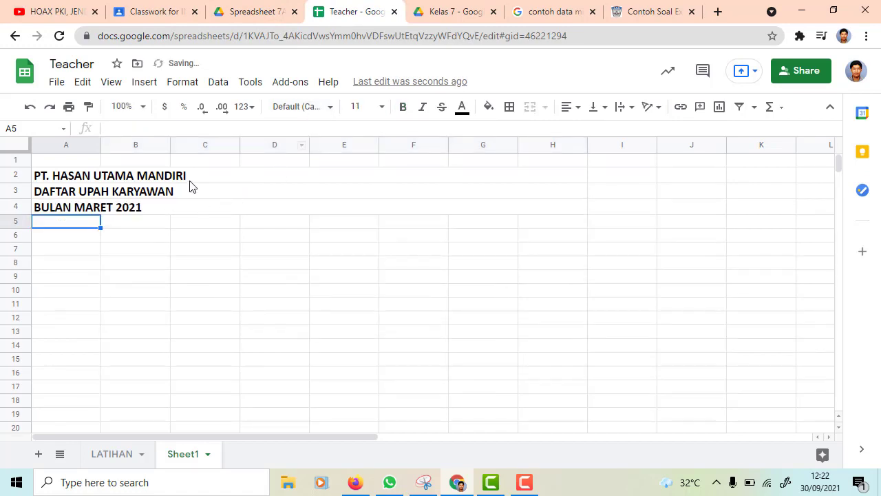
Center the three title lines in A2 to H4 horizontally.
left_click_drag(190, 176, 218, 202)
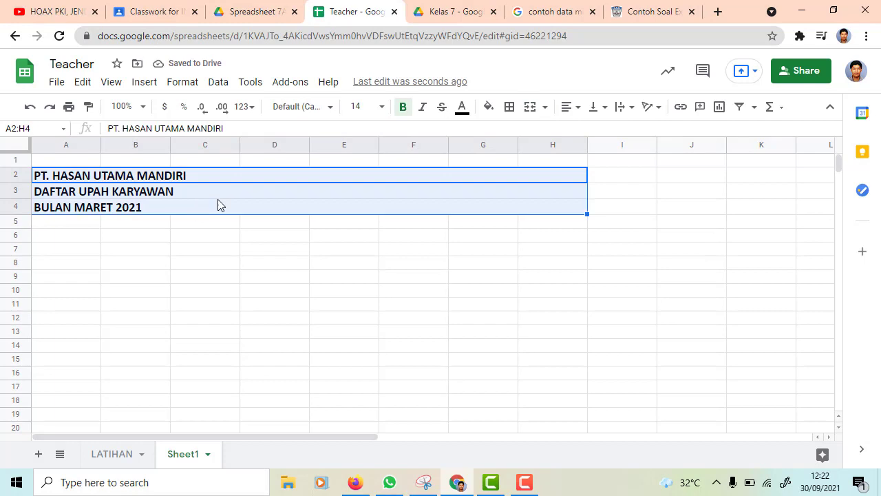
left_click(575, 108)
left_click(584, 135)
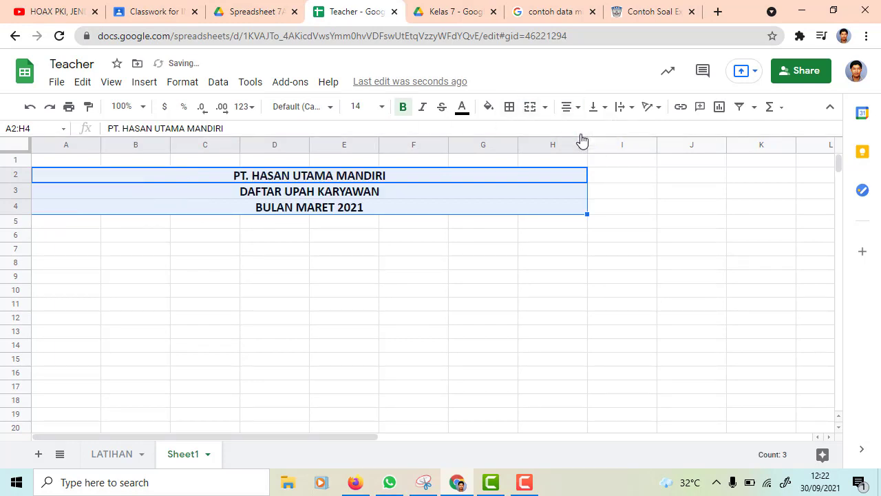
left_click(484, 279)
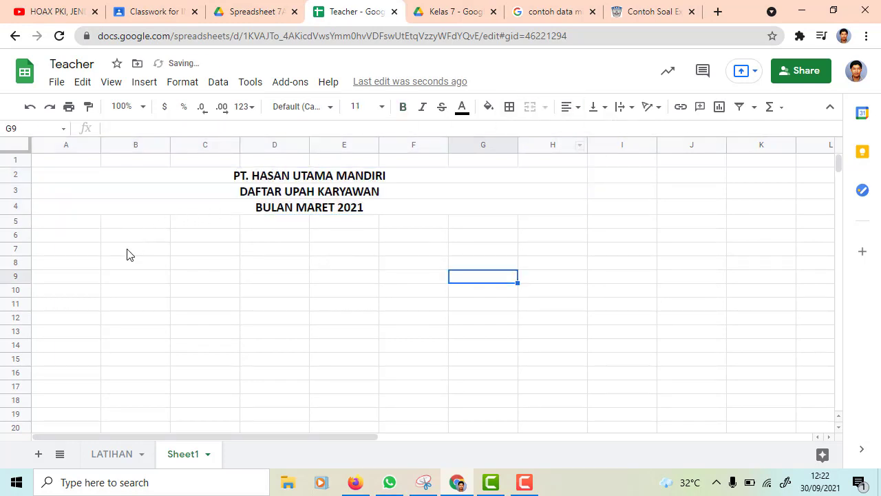
Consult the Classroom reference image and enter the headings "NAMA" in A6 and "JAM KERJA" in B6 of the Teacher spreadsheet.
left_click(68, 241)
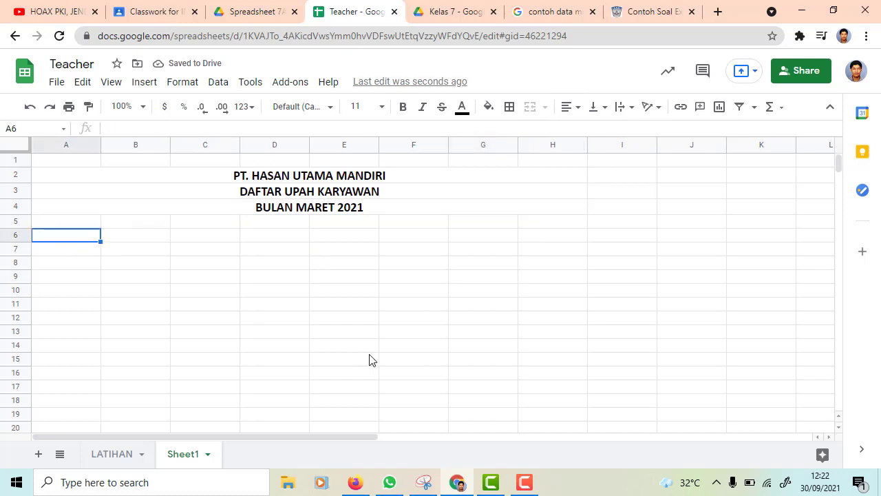
left_click(157, 15)
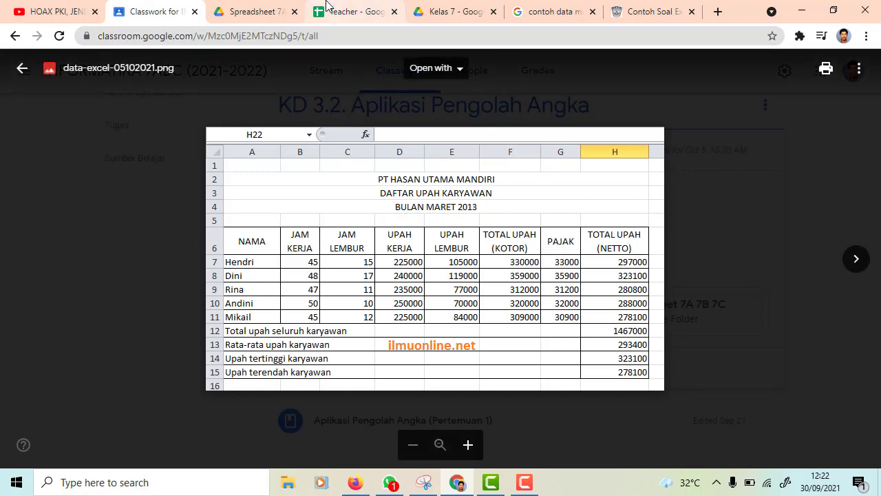
left_click(348, 12)
type("NAMA")
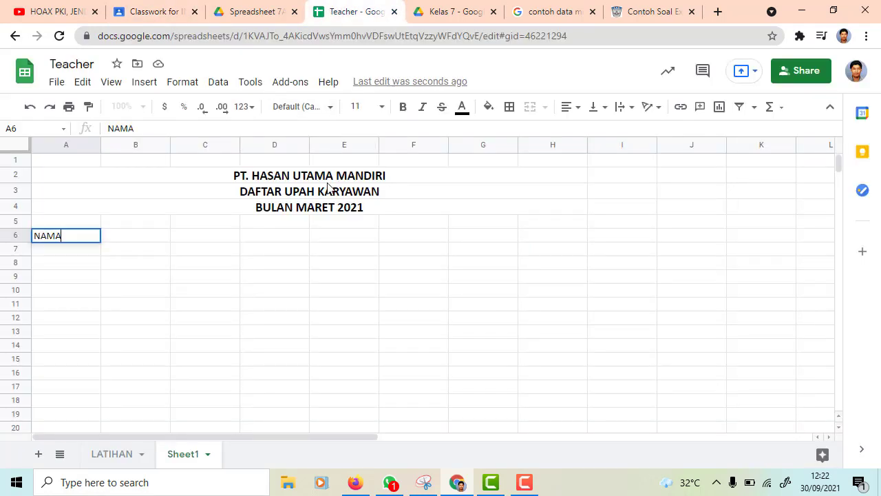
key("Tab")
type("JAM ")
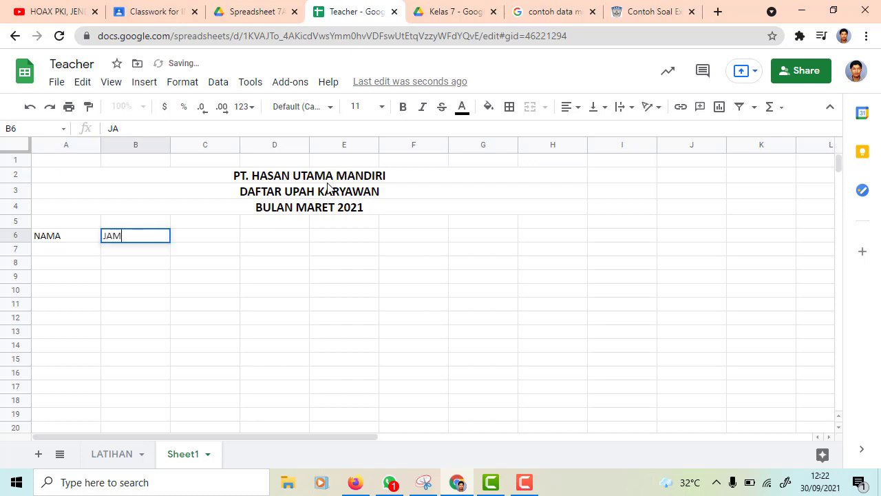
type("KERJA")
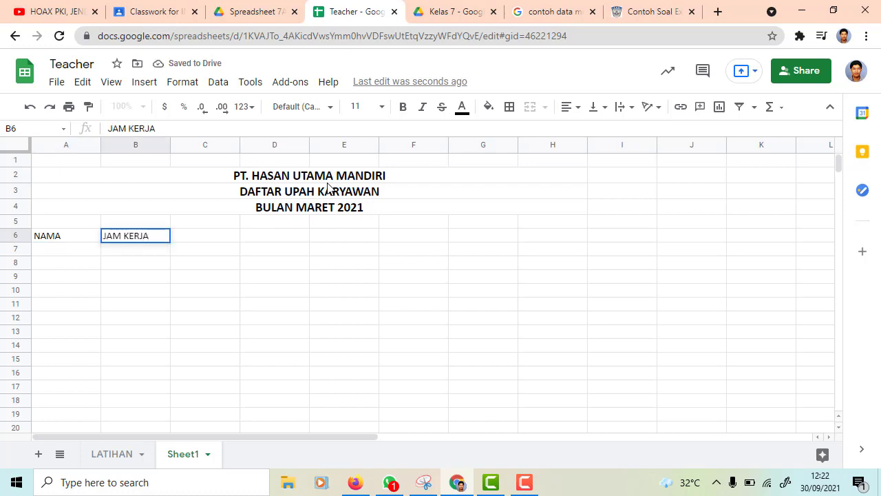
key("Tab")
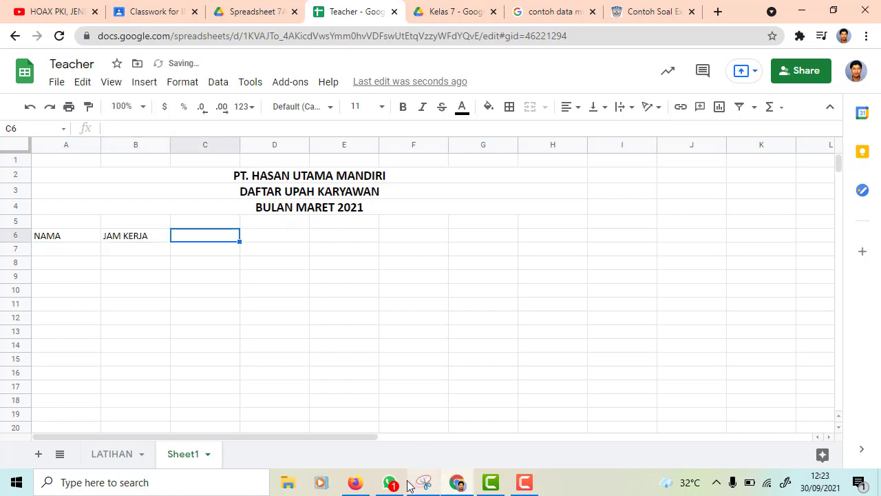
Recheck the Classroom reference image and enter the headings "JAM LEMBUR" in C6 and "UPAH KERJA" in D6 of the Teacher spreadsheet.
left_click(163, 9)
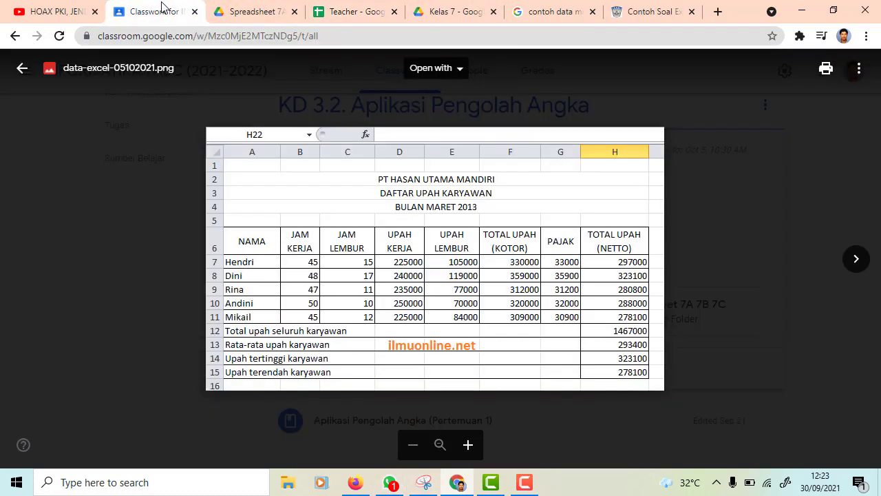
left_click(349, 10)
type("JAM LEMBUR")
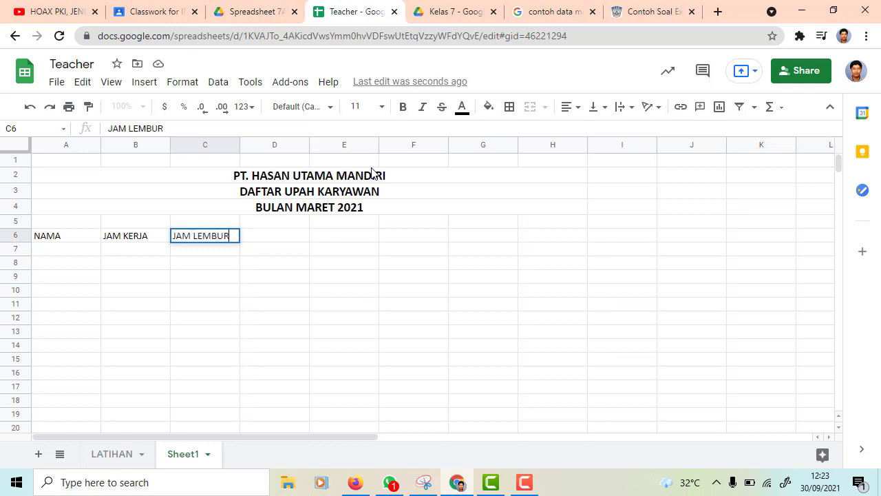
key("Tab")
type("UPA")
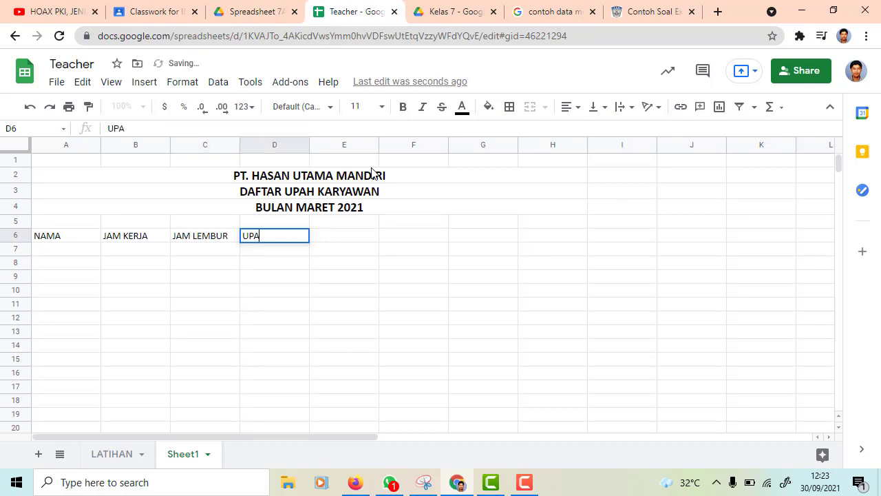
type("H KERJA")
key("Return")
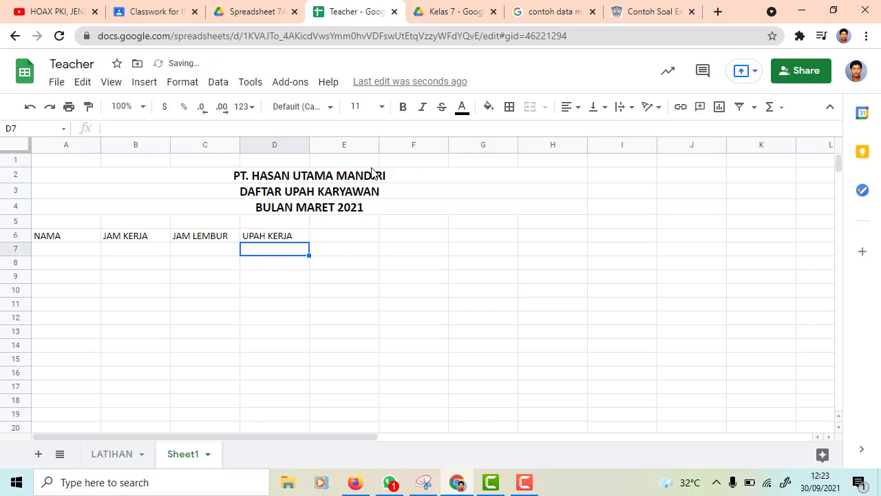
Check the Classroom reference image, enter "TOTAL UPAH KOTOR" in E6 of the Teacher spreadsheet and widen column E to fit the heading.
left_click(136, 16)
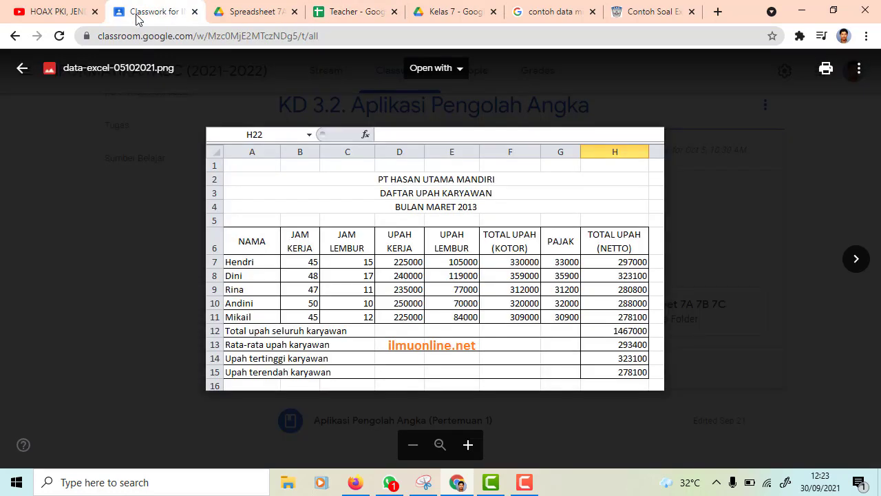
left_click(350, 13)
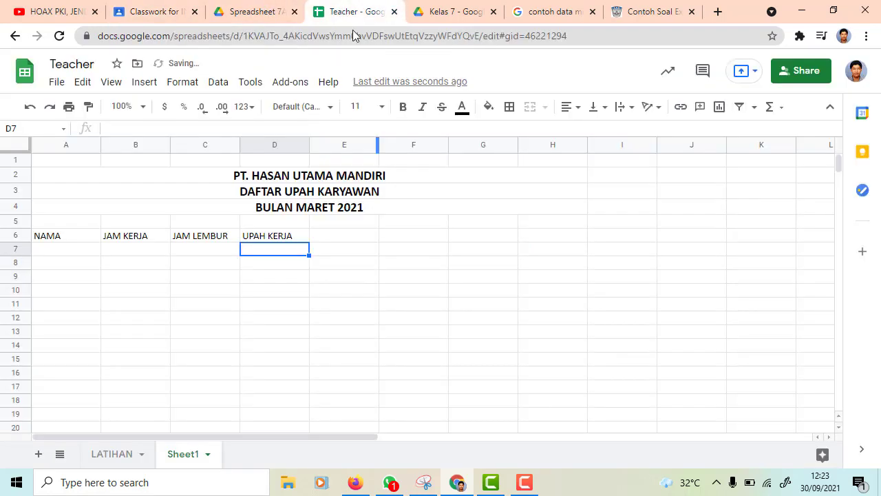
left_click(353, 239)
type("T")
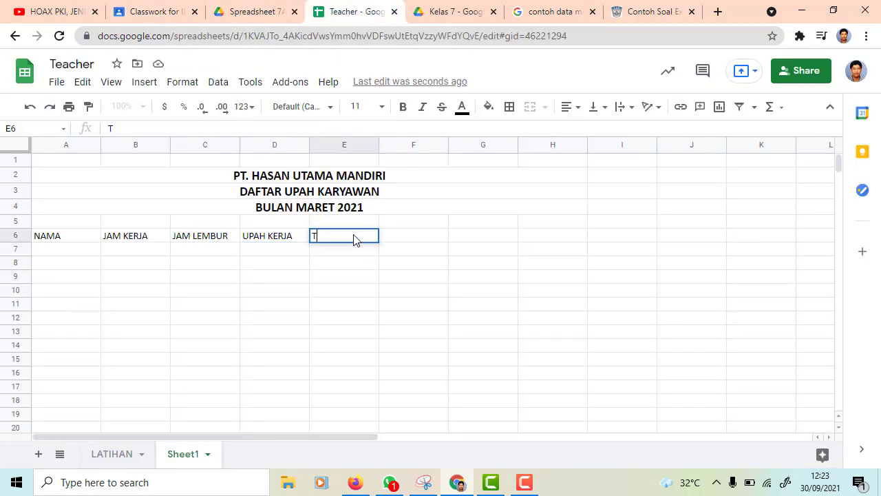
type("OTSL")
key("BackSpace")
key("BackSpace")
type("AL UPAH")
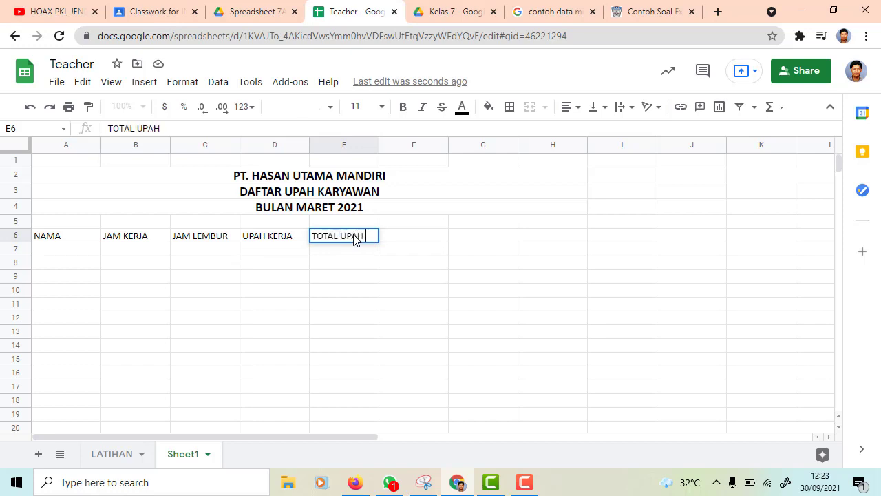
type(" KOTOR")
key("Return")
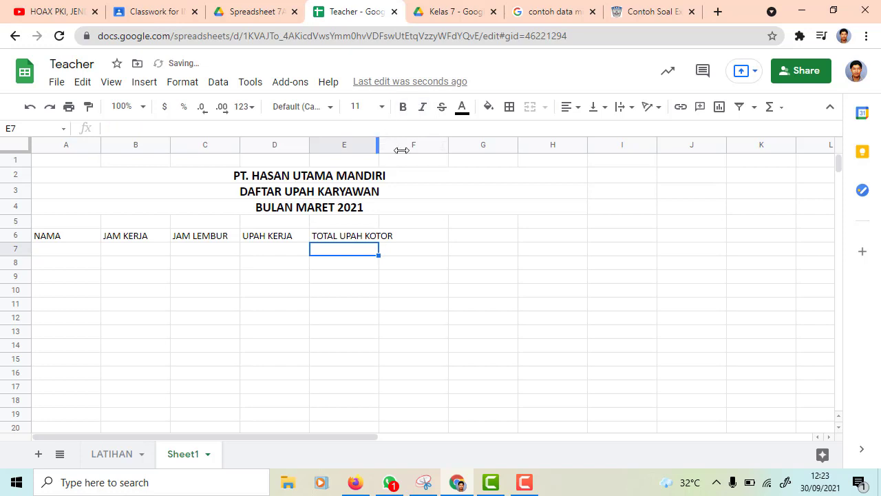
left_click_drag(402, 150, 414, 165)
left_click(475, 275)
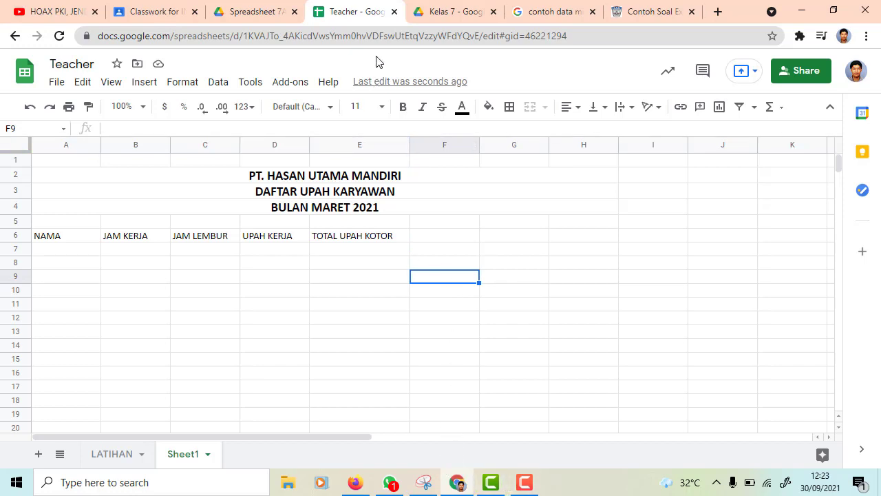
Compare the headings with the Classroom reference image and copy the "TOTAL UPAH KOTOR" heading from E6 to F6 in the Teacher spreadsheet.
left_click(170, 10)
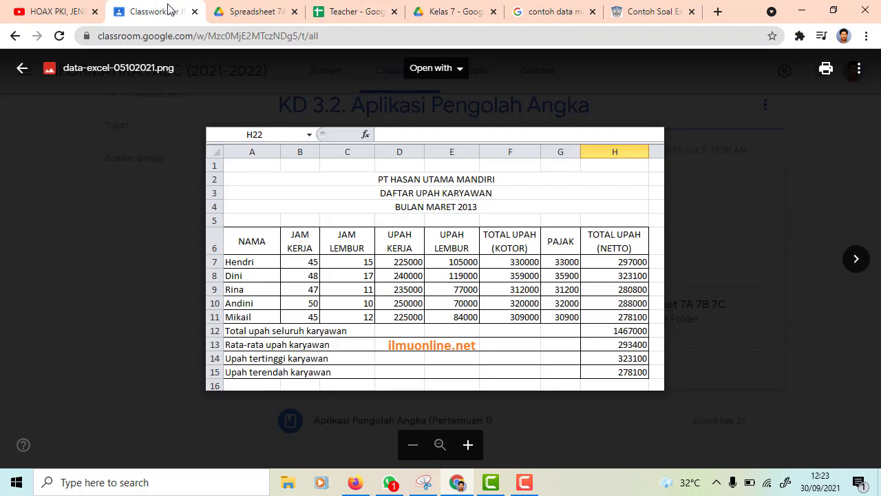
left_click(350, 11)
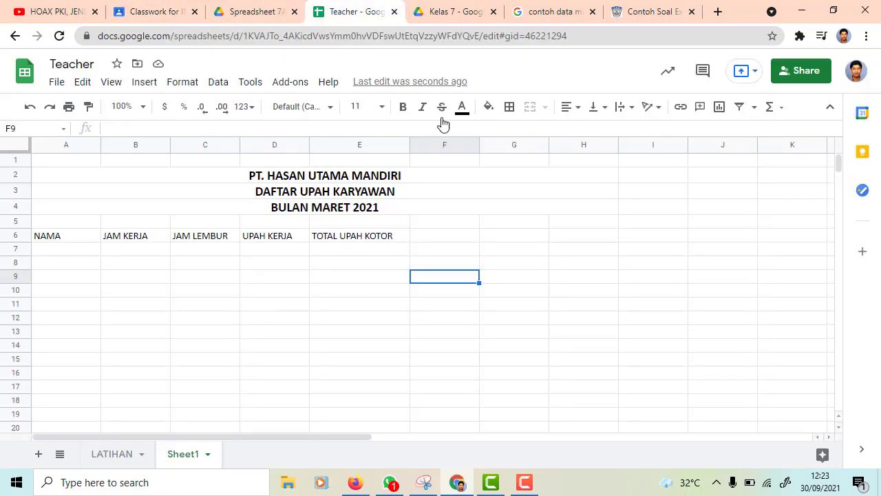
left_click(455, 237)
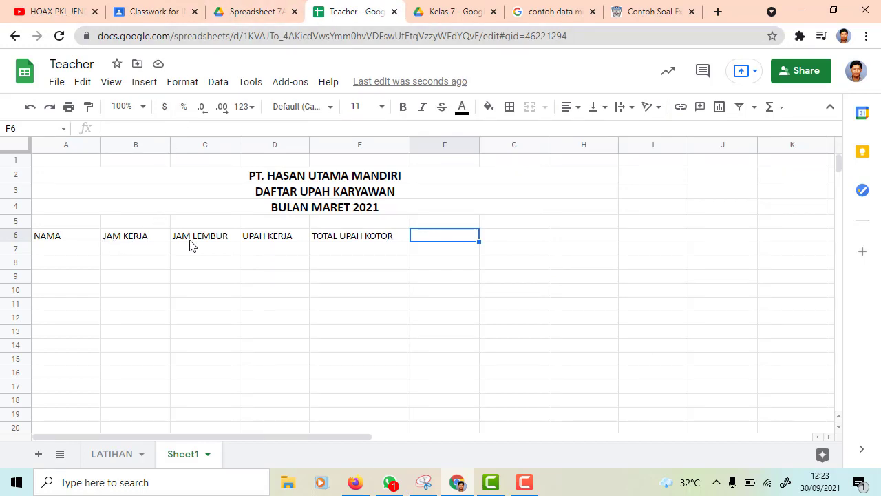
left_click(165, 11)
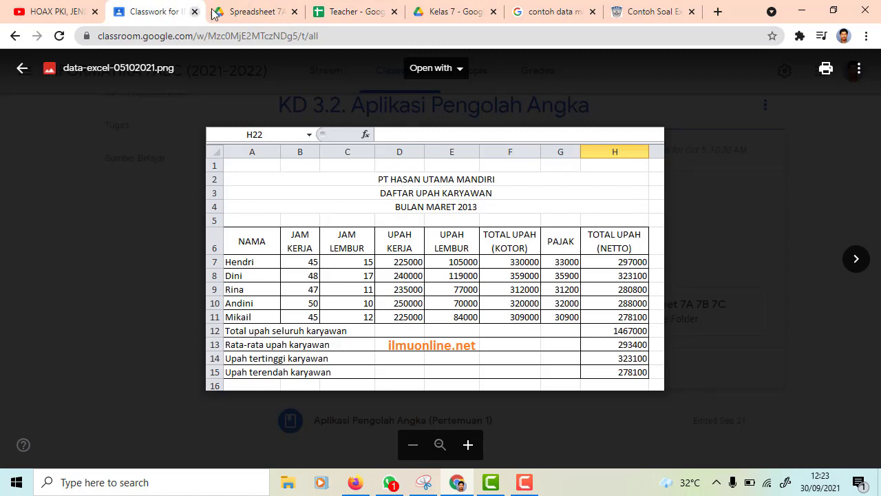
left_click(336, 11)
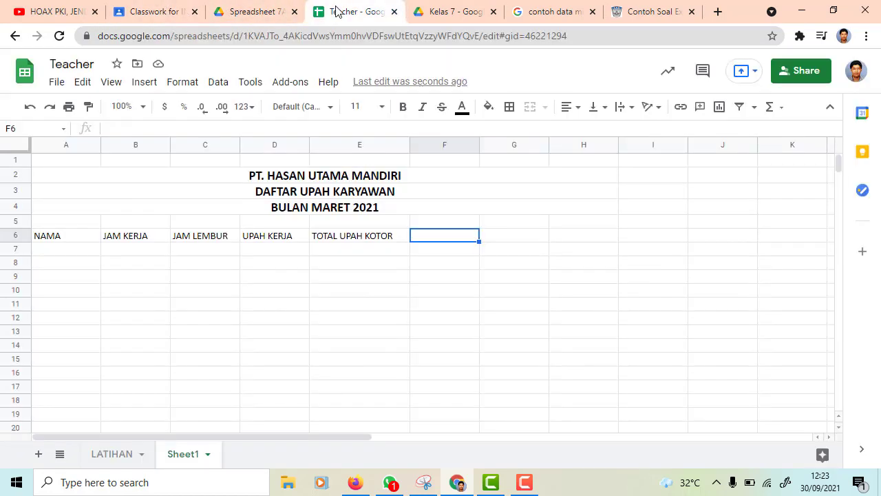
left_click(359, 239)
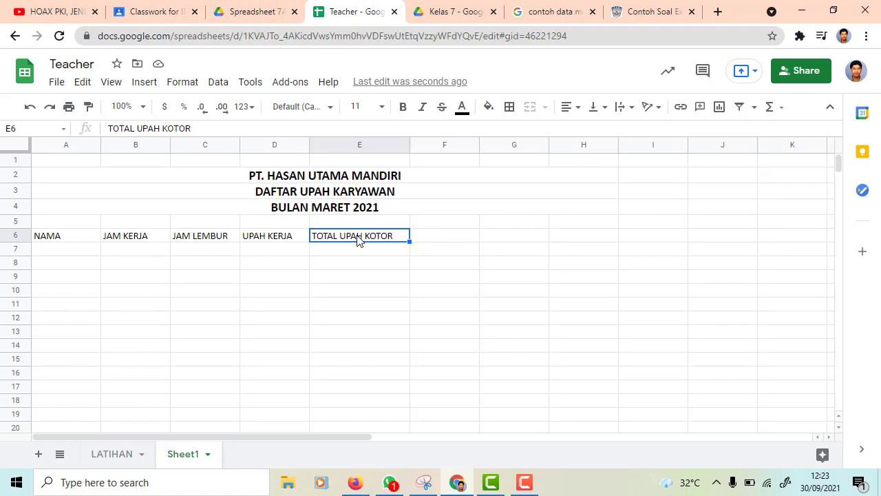
key("ctrl+c")
left_click(427, 241)
key("ctrl+v")
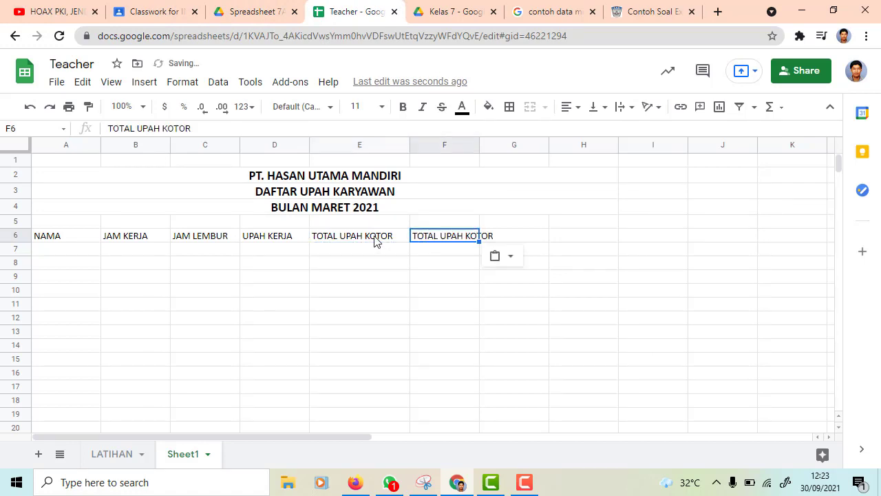
Replace the heading in E6 with "UPAH LEMBUR".
left_click(375, 241)
type("UPA")
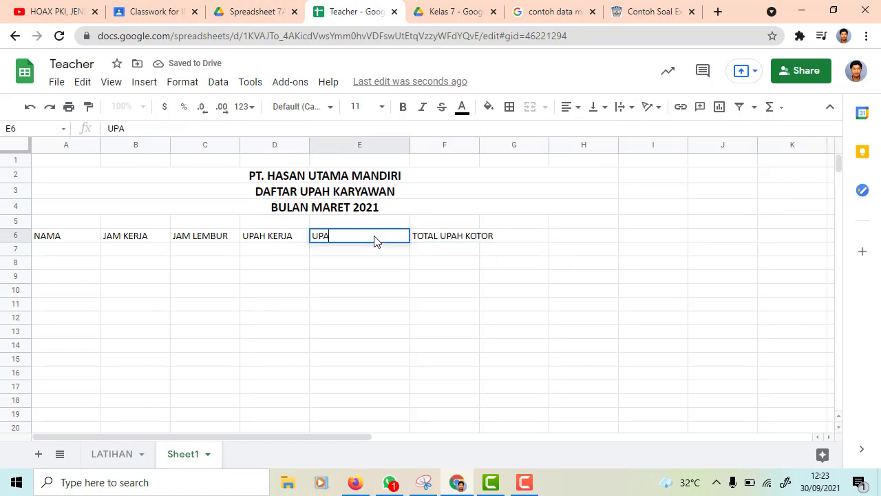
type("H LEMBUR")
key("Return")
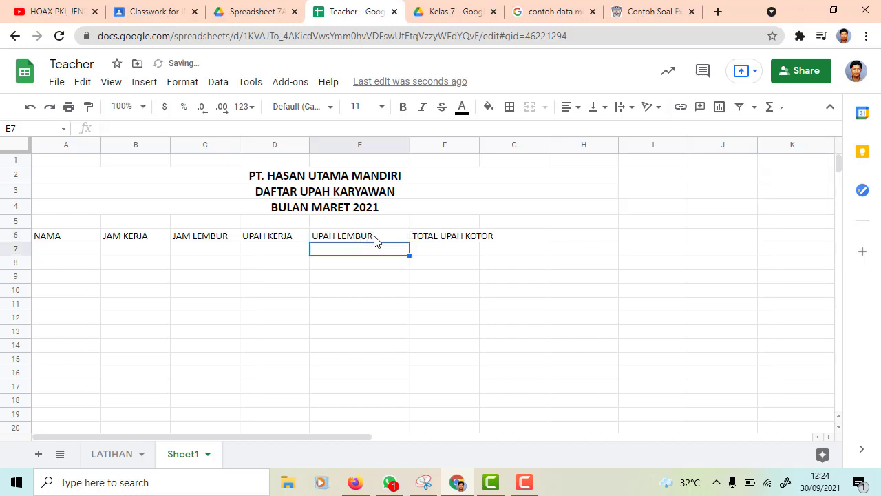
Narrow column E to fit its heading and widen column F until "TOTAL UPAH KOTOR" fits.
left_click(427, 238)
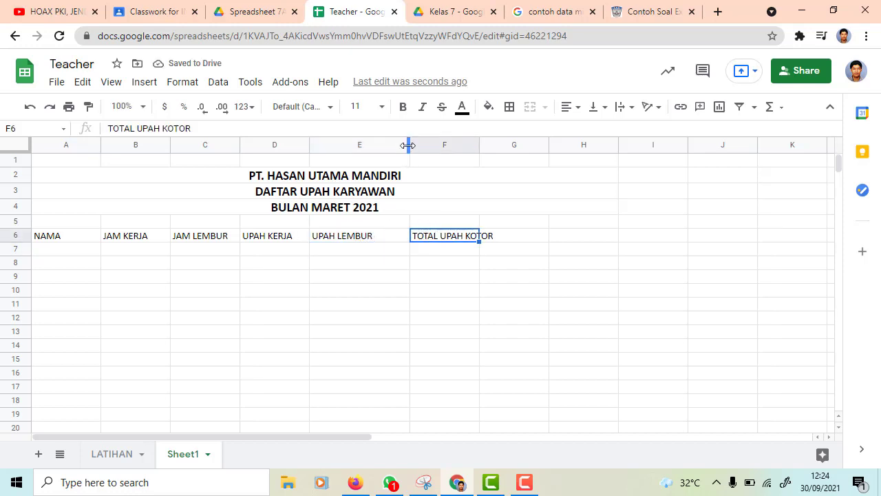
left_click_drag(409, 145, 378, 157)
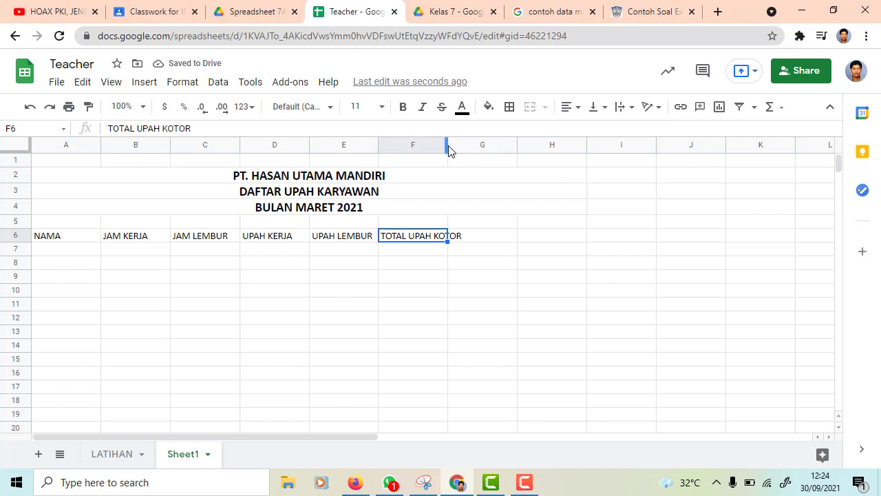
left_click_drag(450, 146, 471, 148)
left_click(568, 351)
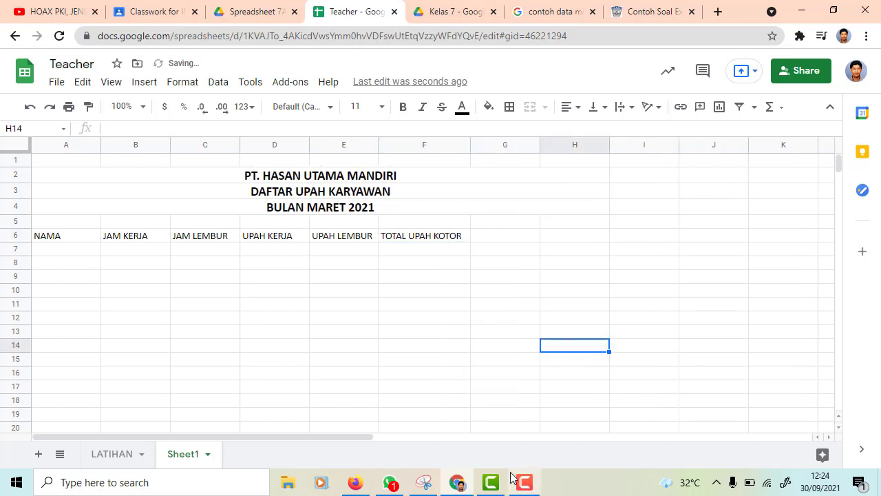
Consult the Classroom reference image and enter the headings "PAJAK" in G6 and "TOTAL UPAH (NETTO)" in H6 of the Teacher spreadsheet.
left_click(160, 18)
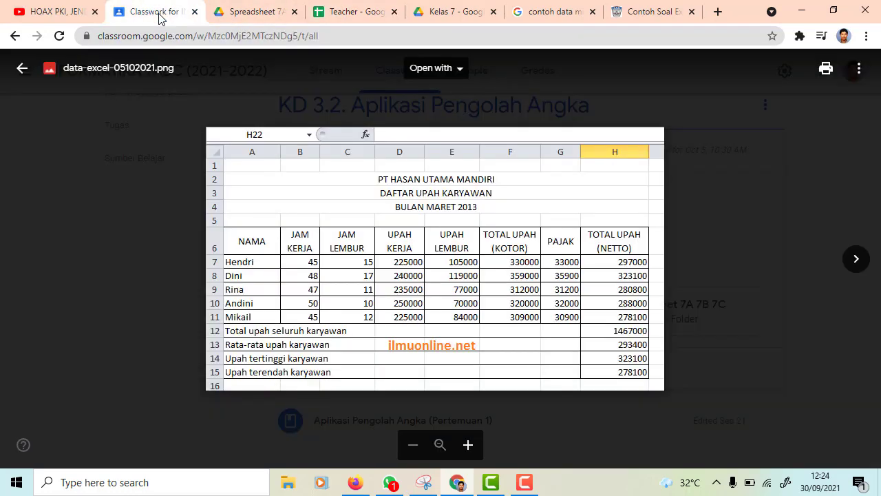
left_click(358, 14)
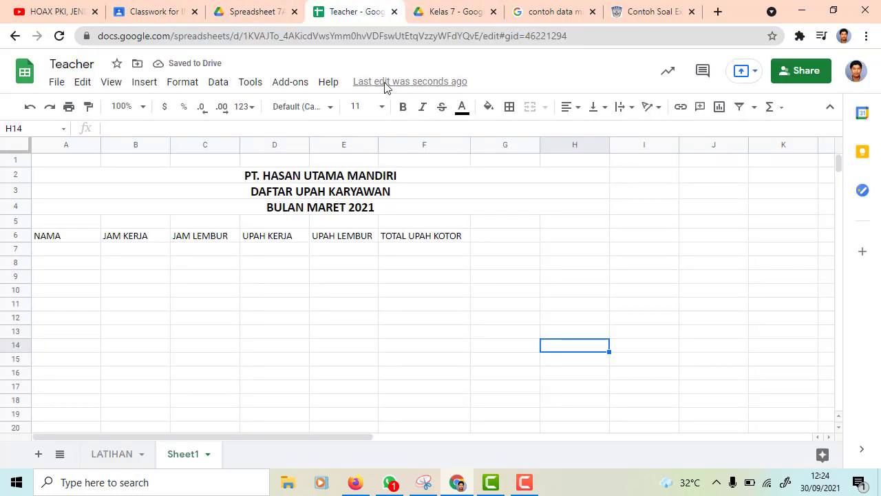
left_click(494, 242)
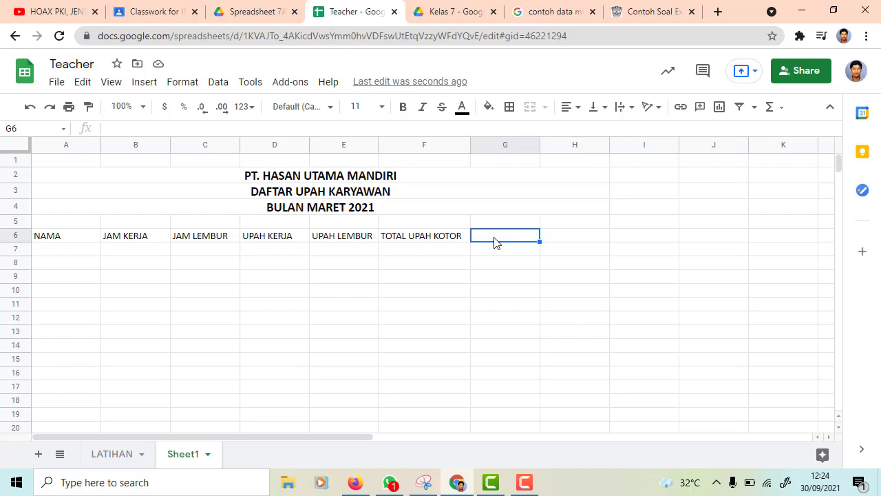
type("PAJAK")
key("Tab")
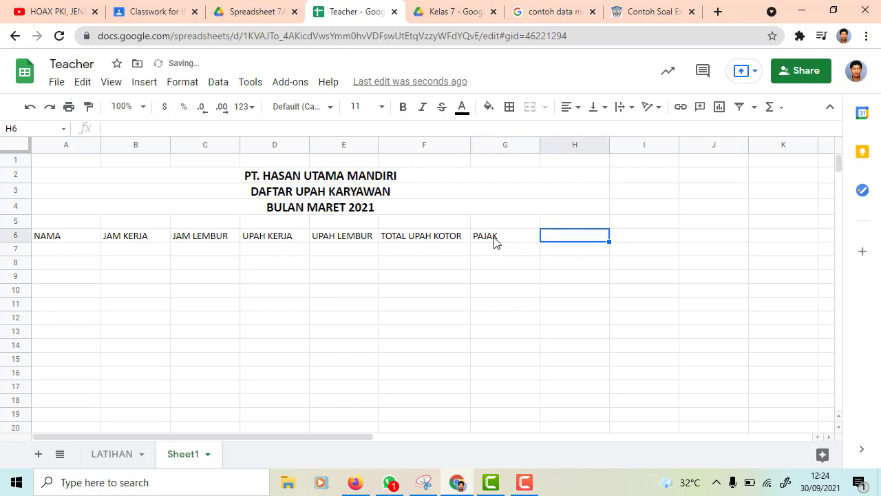
type("TOTAL UPAH")
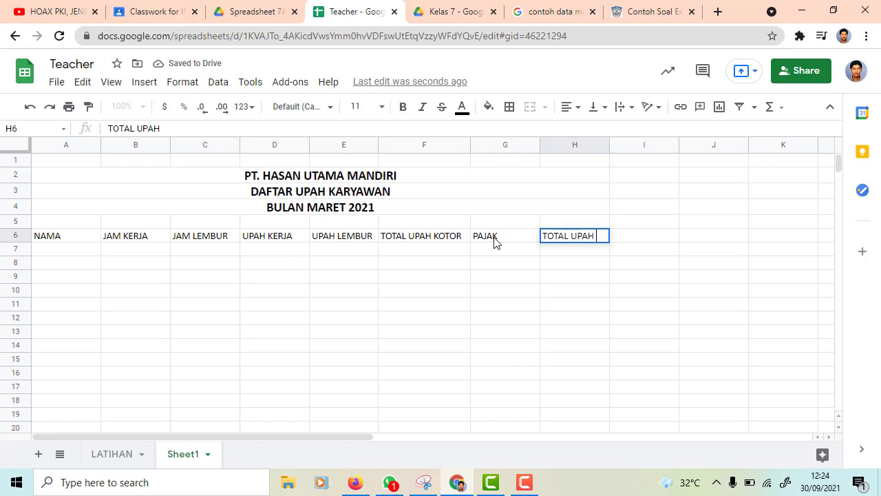
type(" (NETTO")
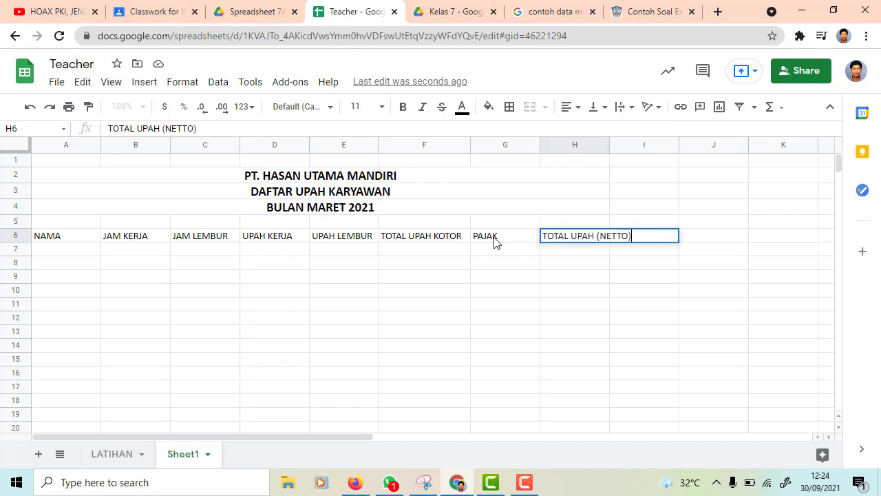
key("Return")
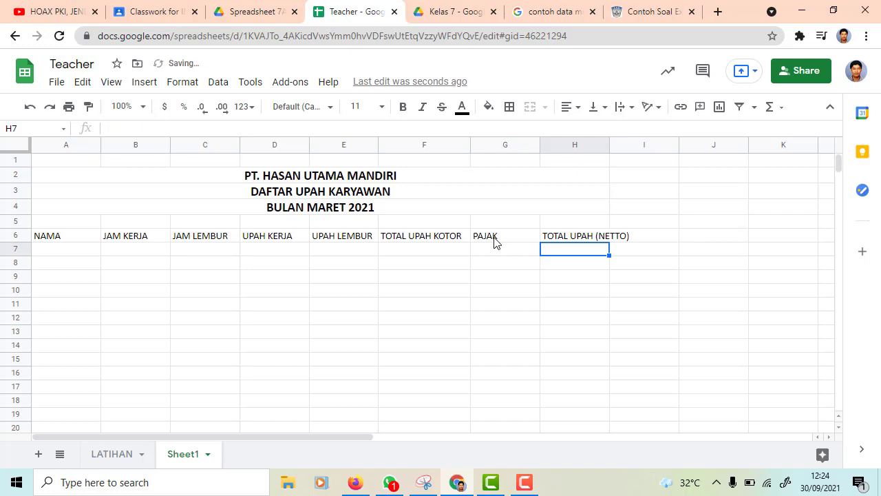
Put parentheses around KOTOR in F6 so the heading reads "TOTAL UPAH (KOTOR)".
left_click(438, 238)
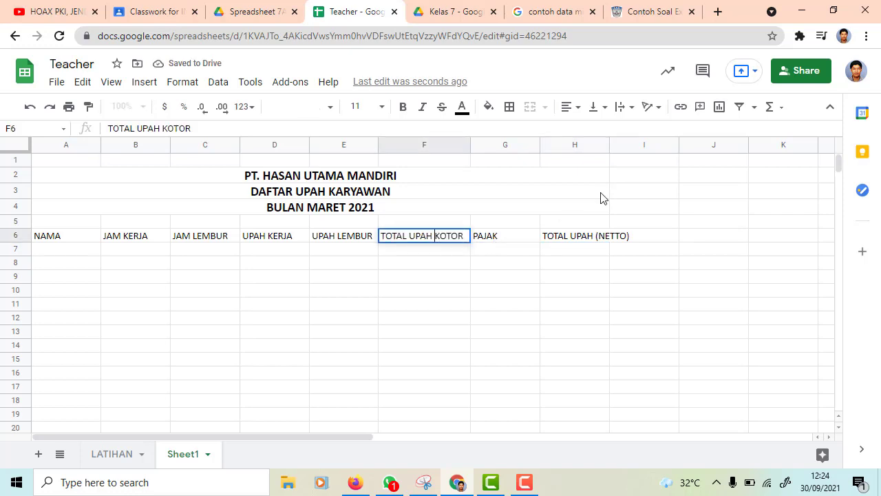
type("(")
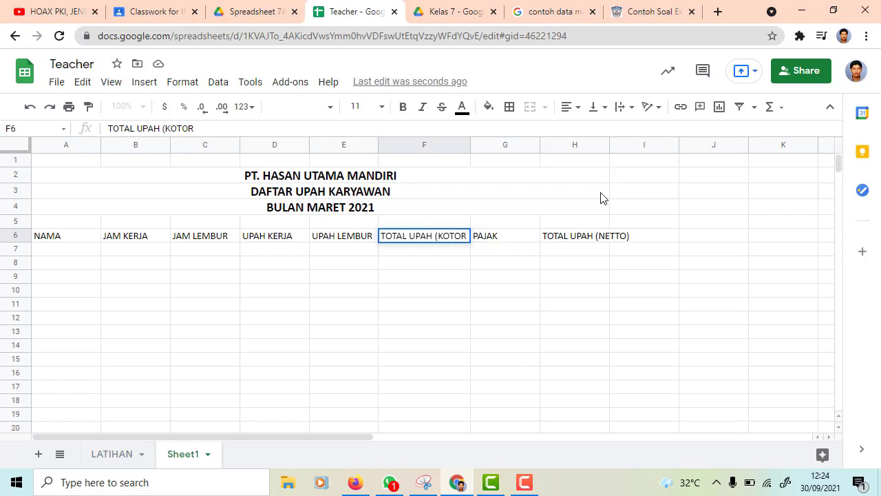
type(")")
key("Return")
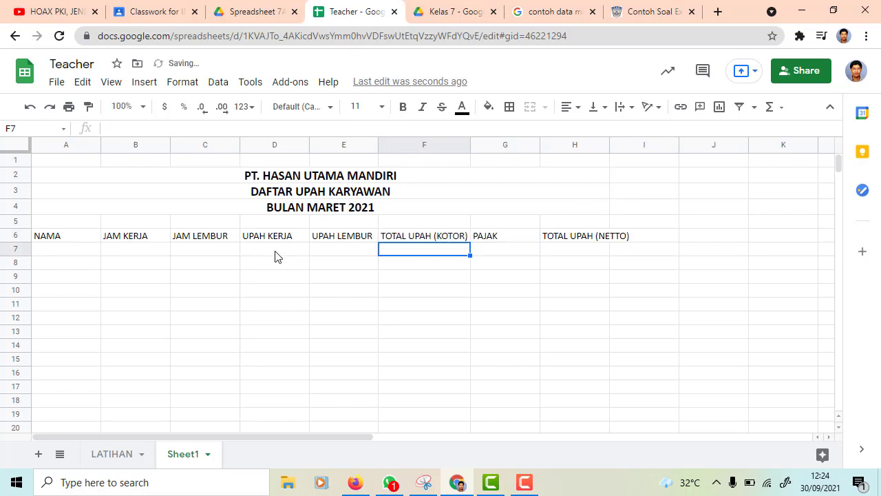
Center the headings in A6:H6 horizontally and widen column H until "TOTAL UPAH (NETTO)" fits.
left_click(87, 240)
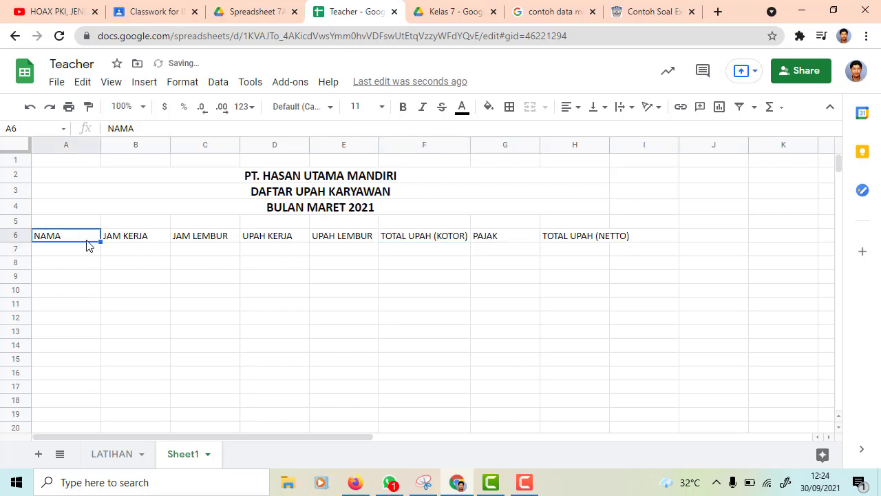
left_click(602, 234, "shift")
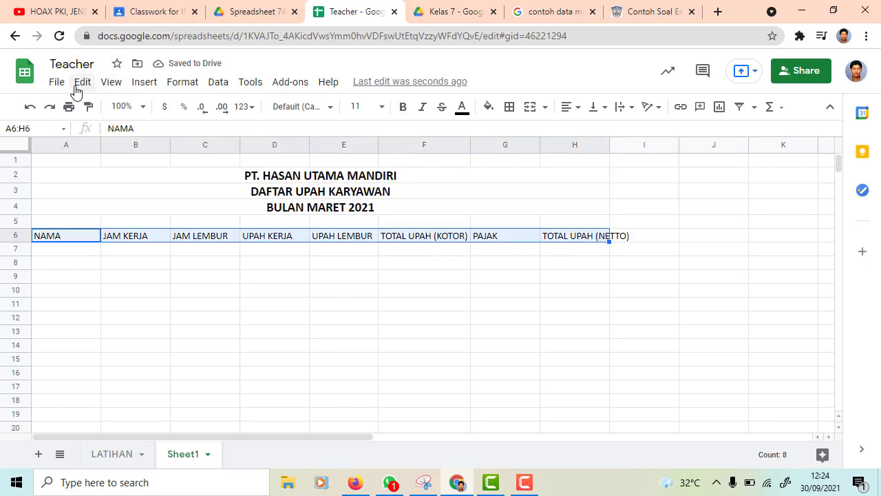
left_click(571, 106)
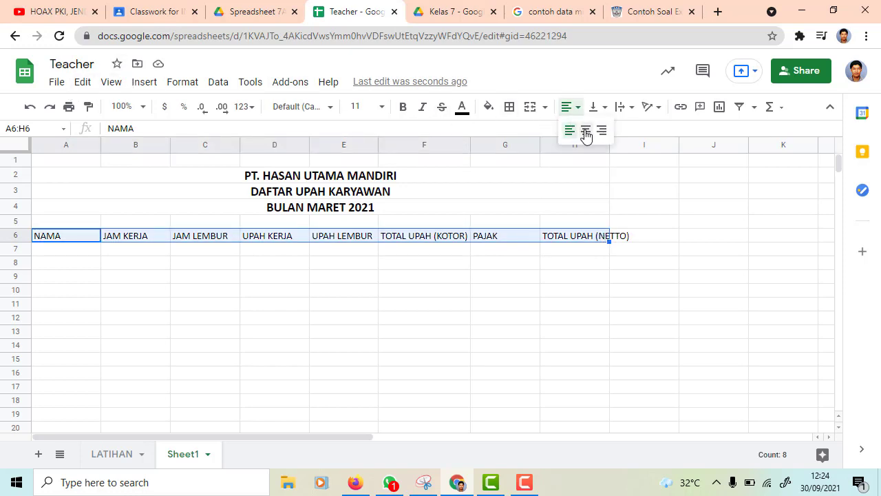
left_click(584, 130)
left_click(652, 235)
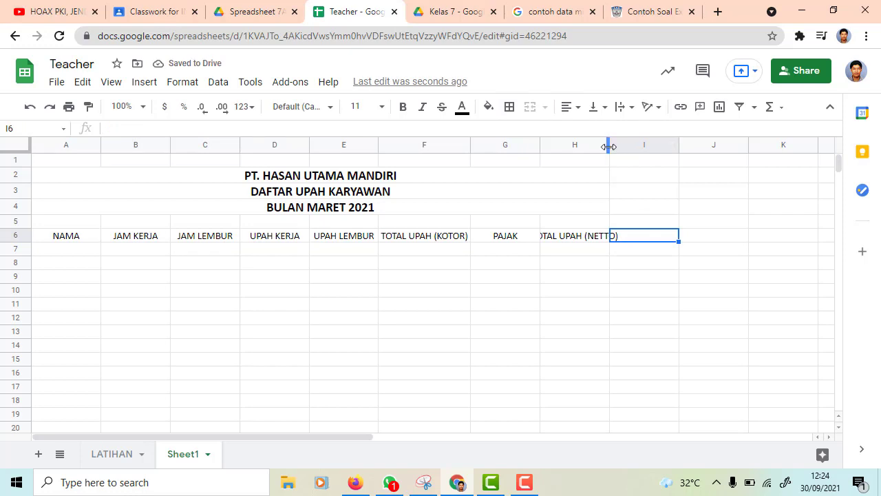
left_click_drag(609, 147, 629, 146)
left_click(621, 281)
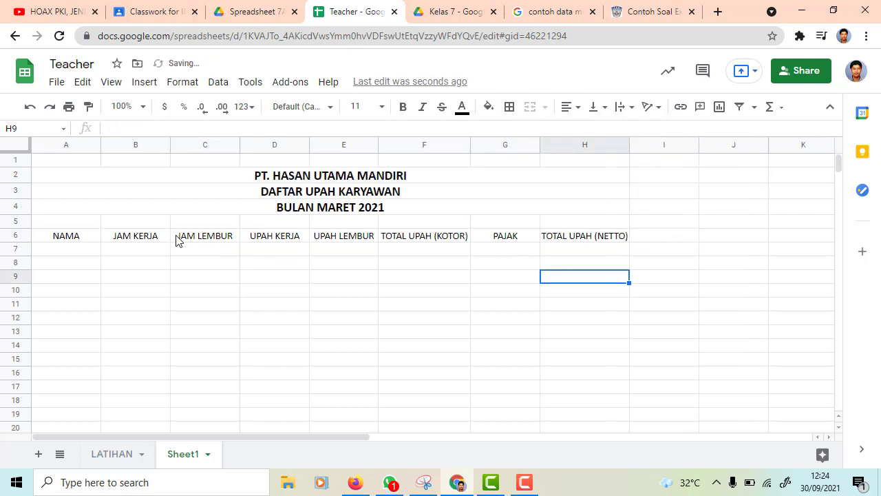
Apply all borders to the table range A6:H15.
left_click(70, 242)
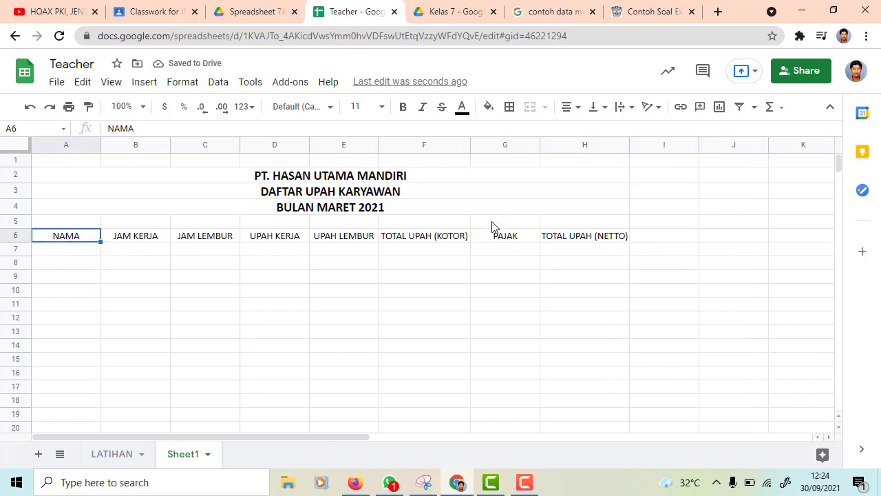
scroll(120, 382, "down", 1)
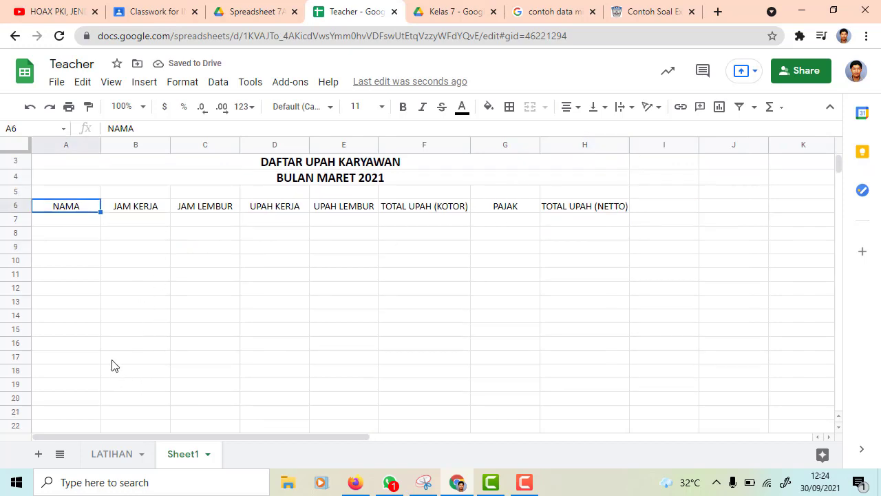
scroll(110, 364, "down", 1)
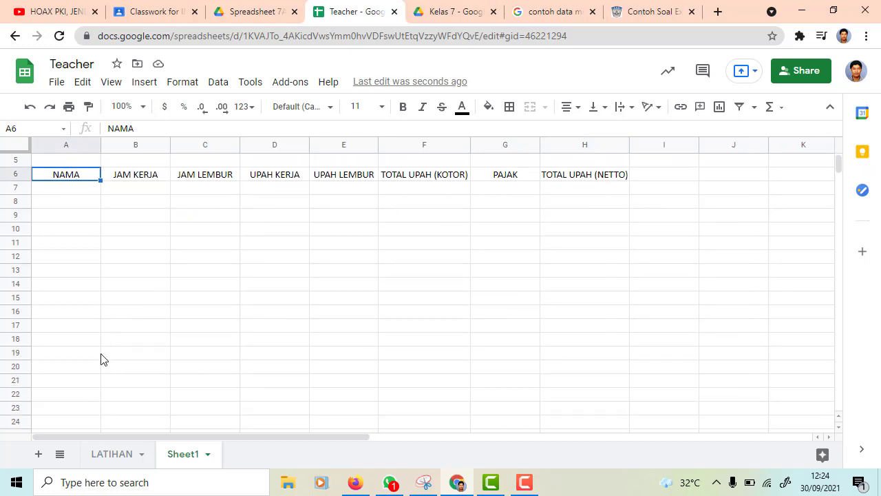
left_click(56, 304, "shift")
left_click(585, 302, "shift")
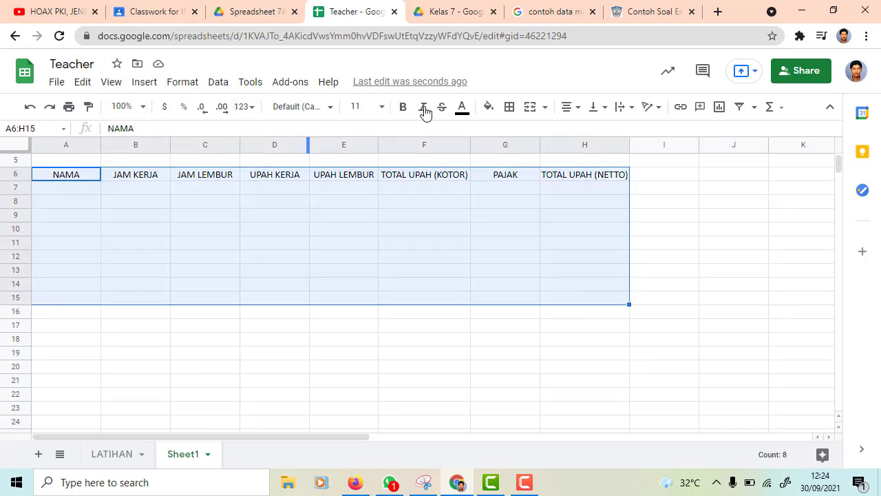
left_click(510, 107)
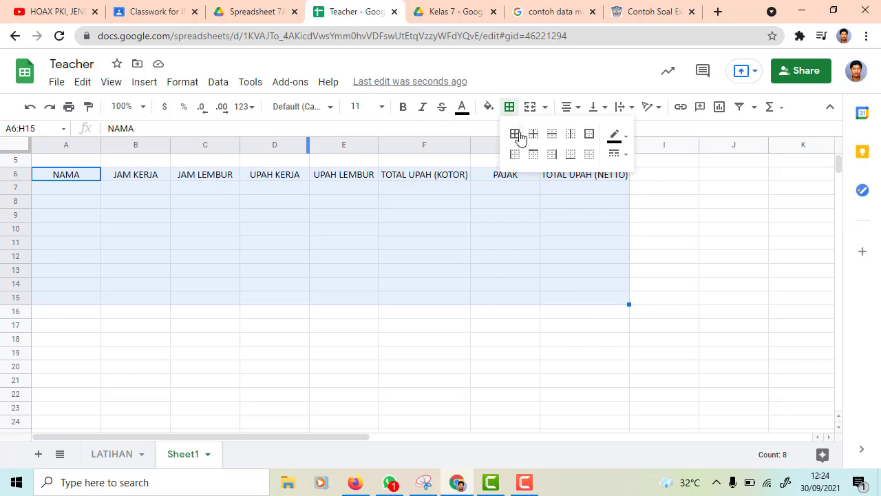
left_click(515, 135)
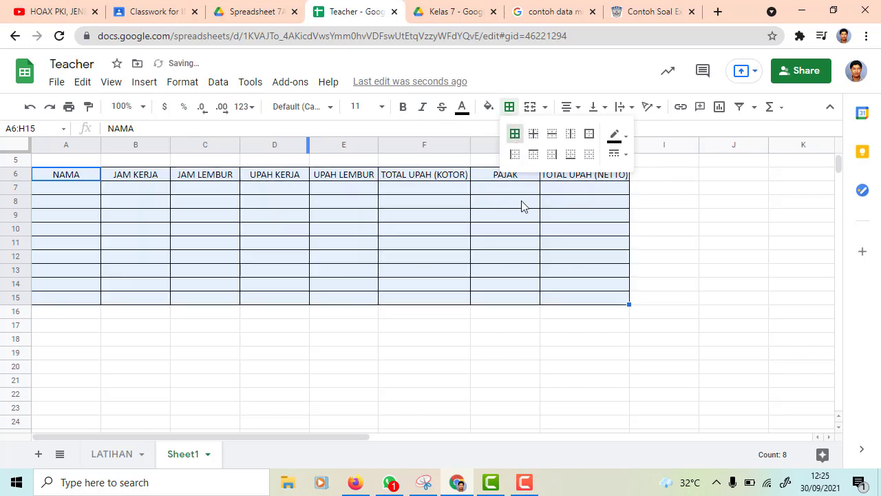
left_click(517, 341)
Make the table headings in A6:H6 bold.
left_click(86, 178)
scroll(86, 179, "up", 2)
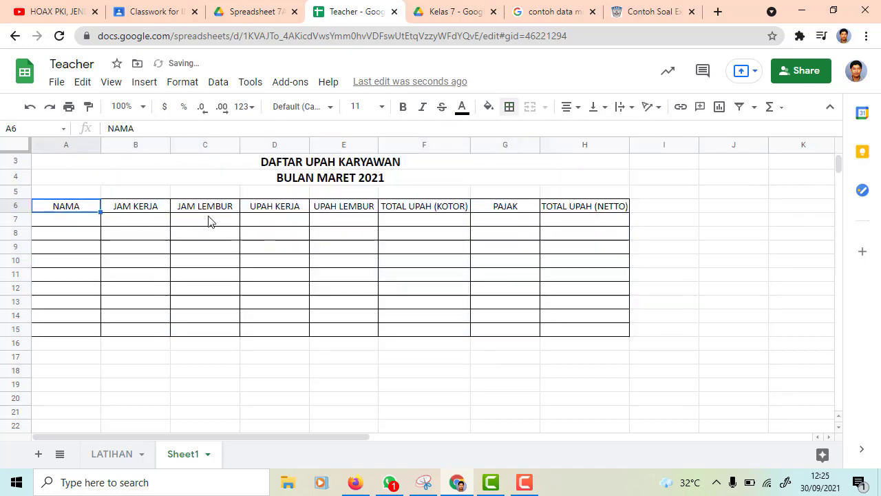
left_click(603, 238, "shift")
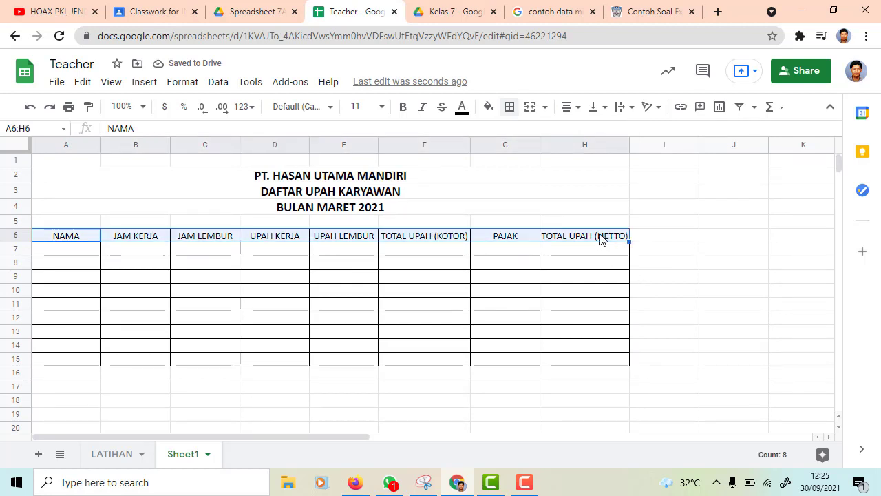
left_click(404, 109)
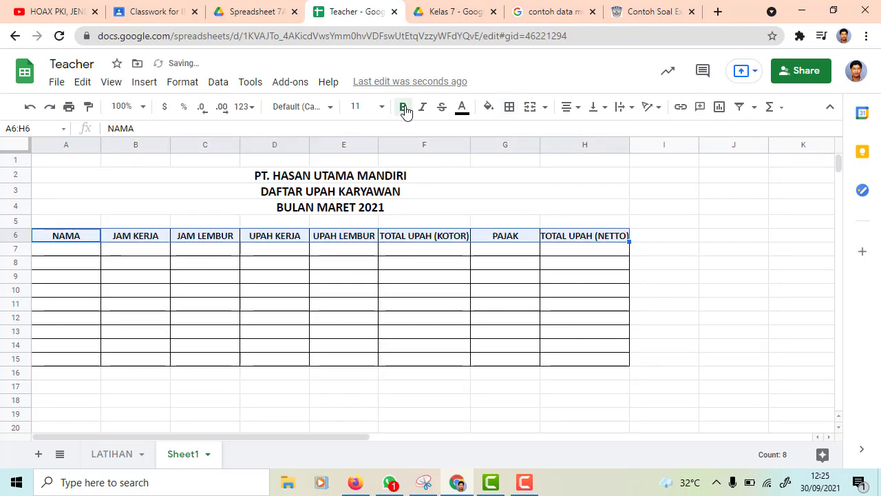
left_click(728, 320)
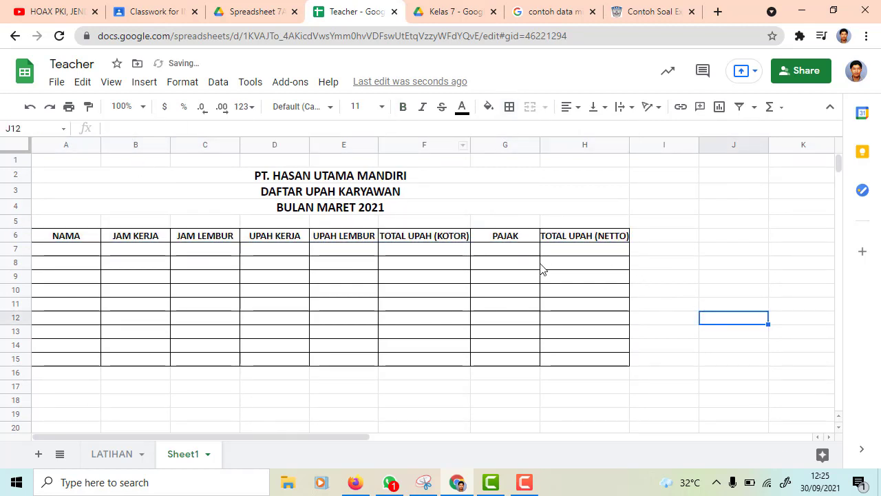
Consult the employee names and summary rows in the Classroom reference image, and return to the Teacher spreadsheet.
left_click(92, 250)
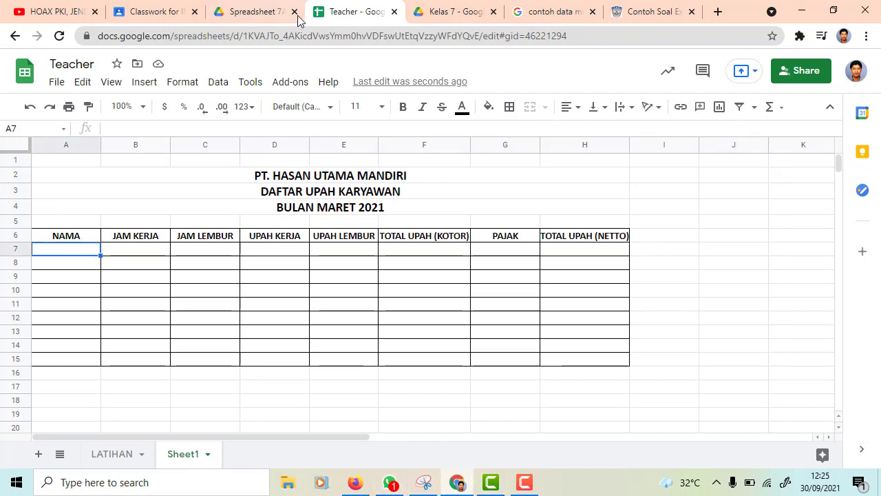
left_click(121, 15)
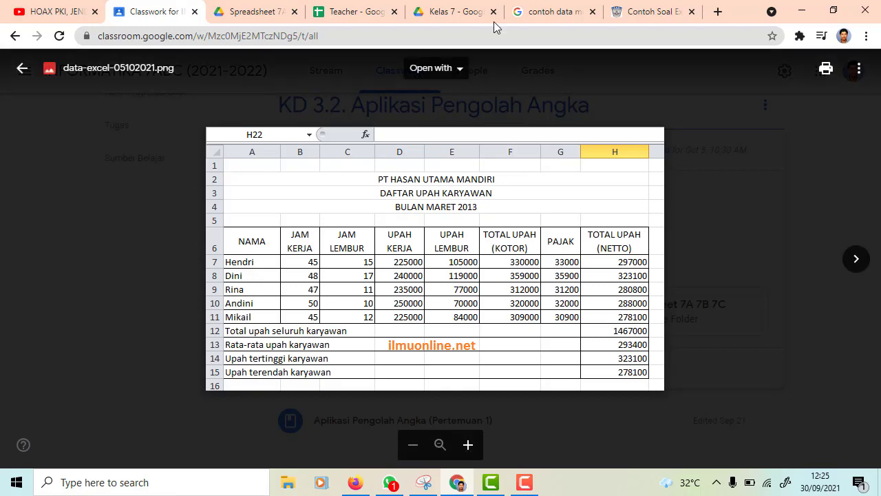
left_click(356, 9)
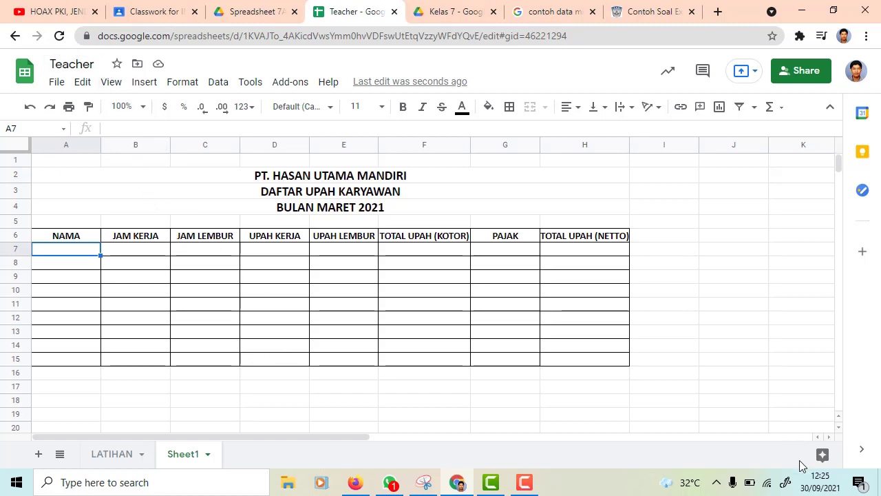
left_click(529, 483)
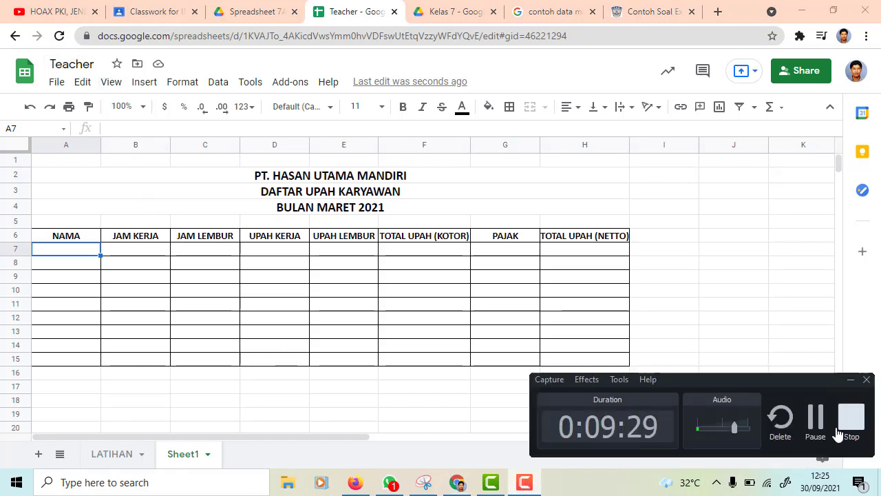
left_click(816, 418)
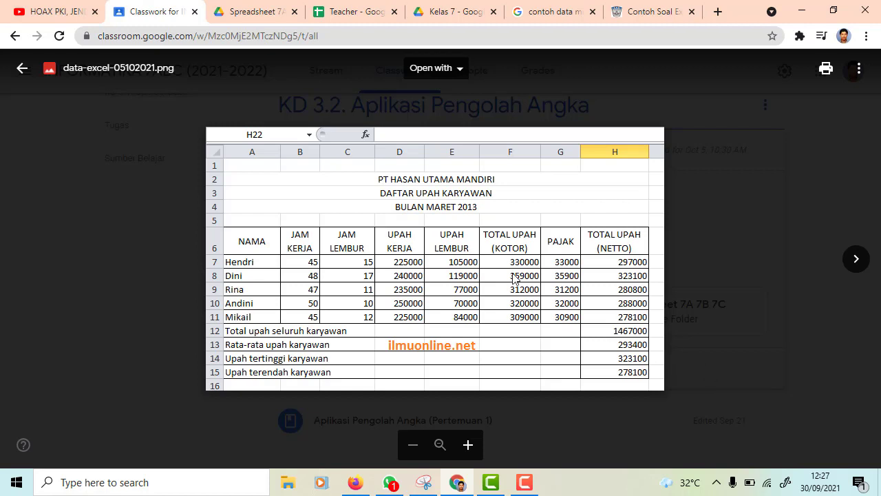
left_click(522, 483)
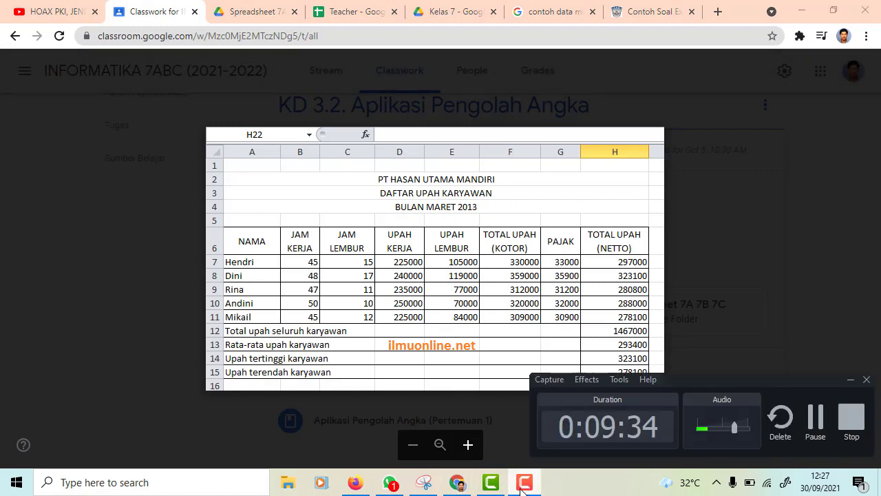
left_click(522, 486)
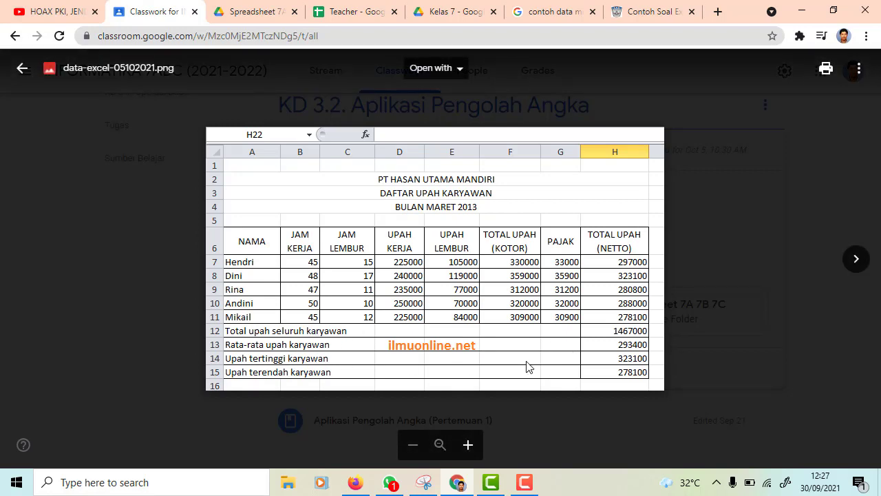
Switch to the Teacher spreadsheet and merge A12:G12 and A13:G13 into one cell per row.
left_click(348, 7)
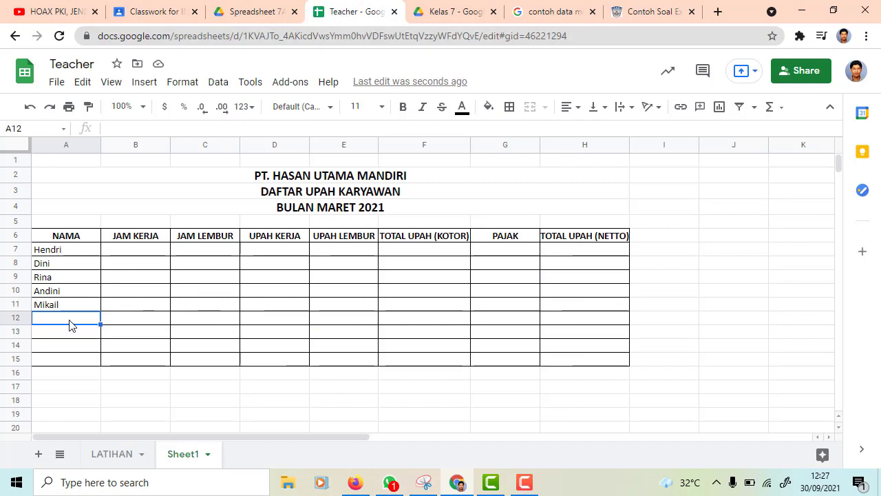
left_click(498, 324, "shift")
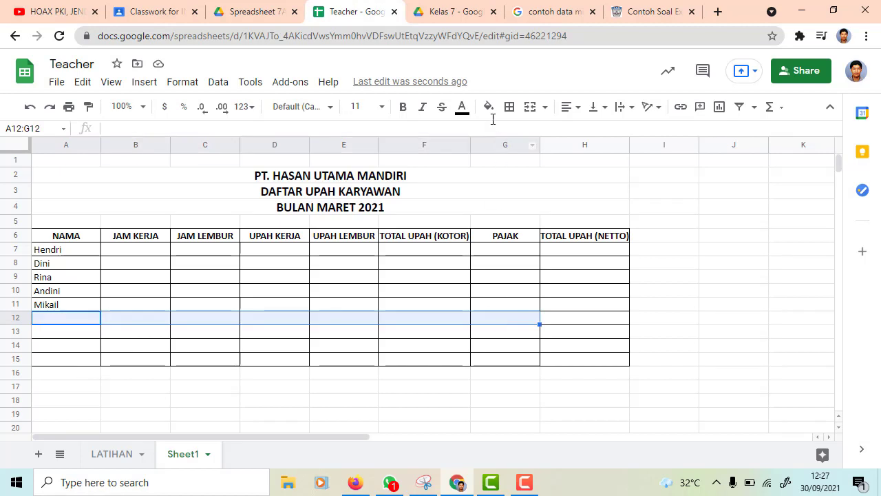
left_click(530, 107)
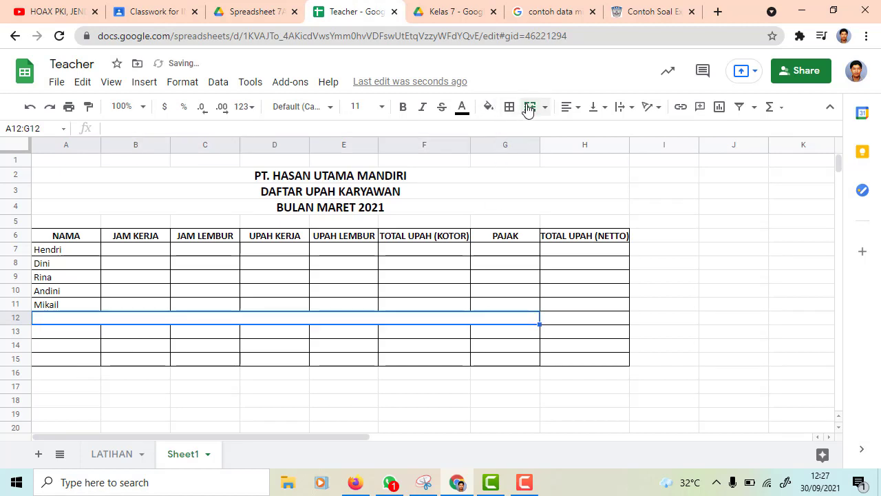
left_click(71, 336)
left_click(516, 337, "shift")
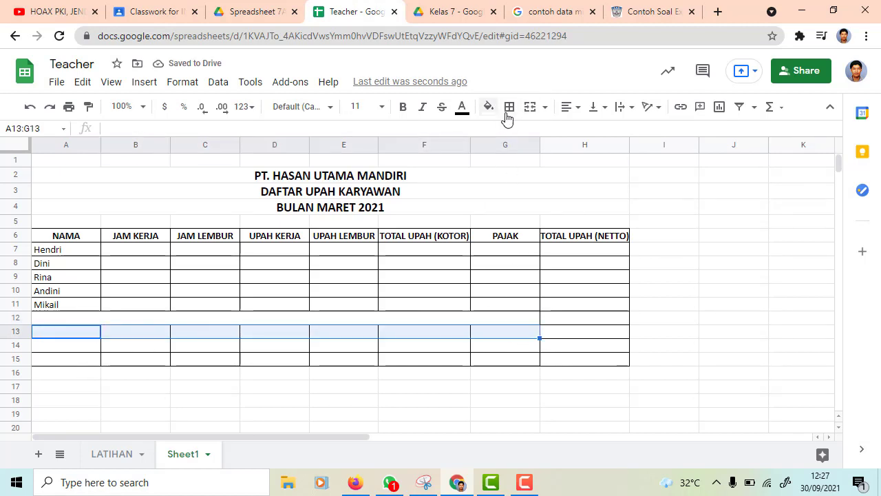
left_click(530, 108)
Merge A14:G14 and A15:G15 into one cell per row for the remaining summary rows.
left_click(80, 351)
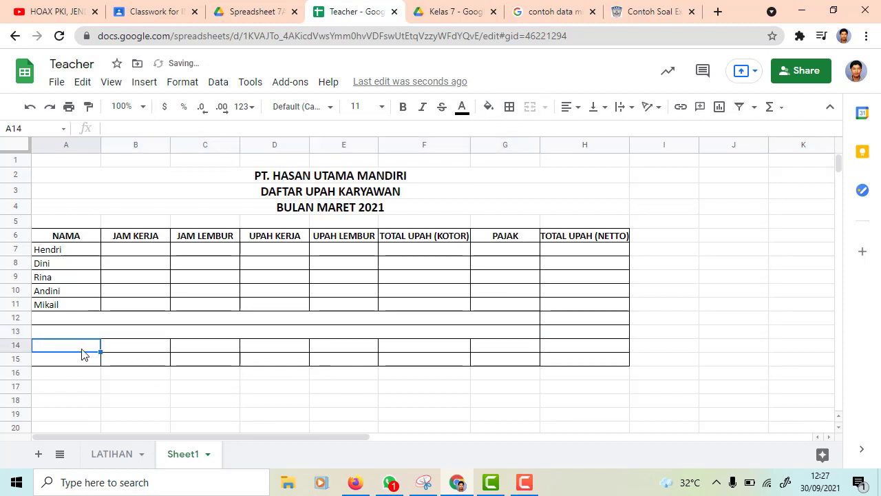
left_click(517, 347, "shift")
left_click(529, 108)
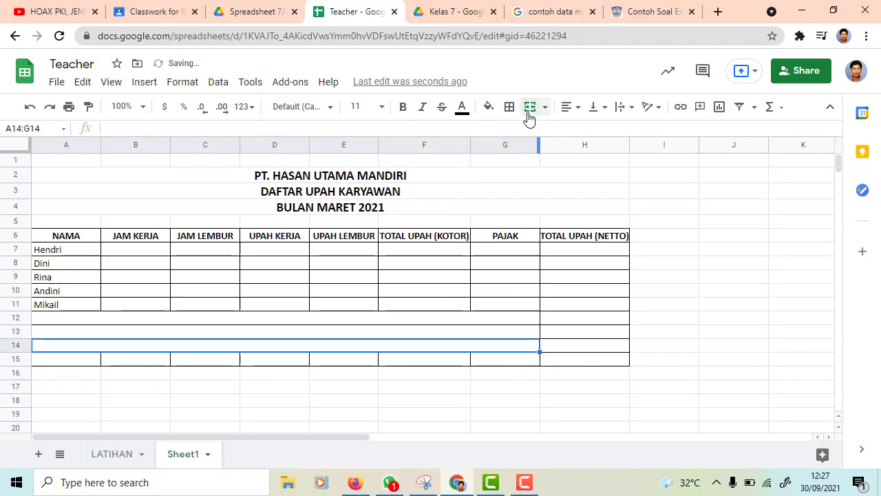
left_click(68, 359)
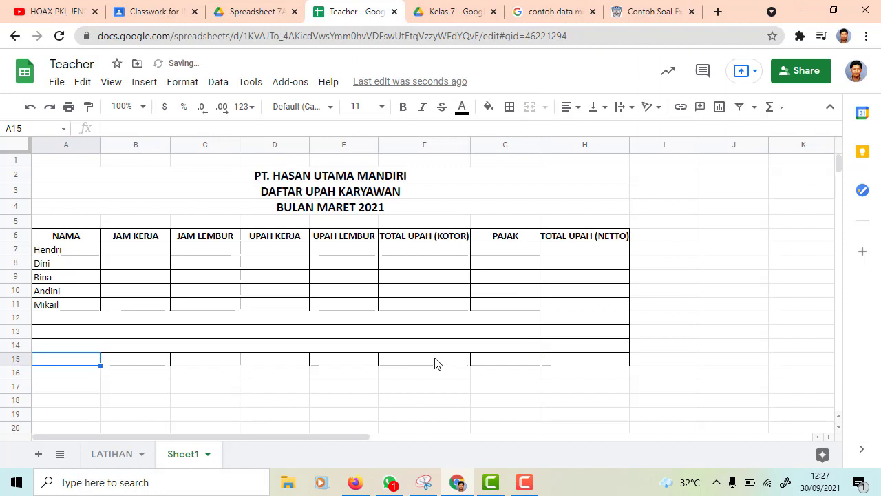
left_click(488, 359, "shift")
left_click(528, 112)
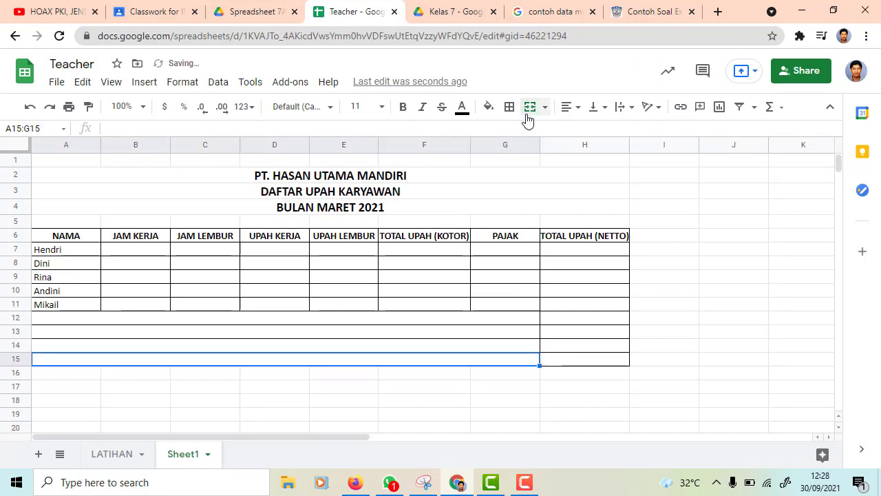
left_click(543, 403)
left_click(86, 319)
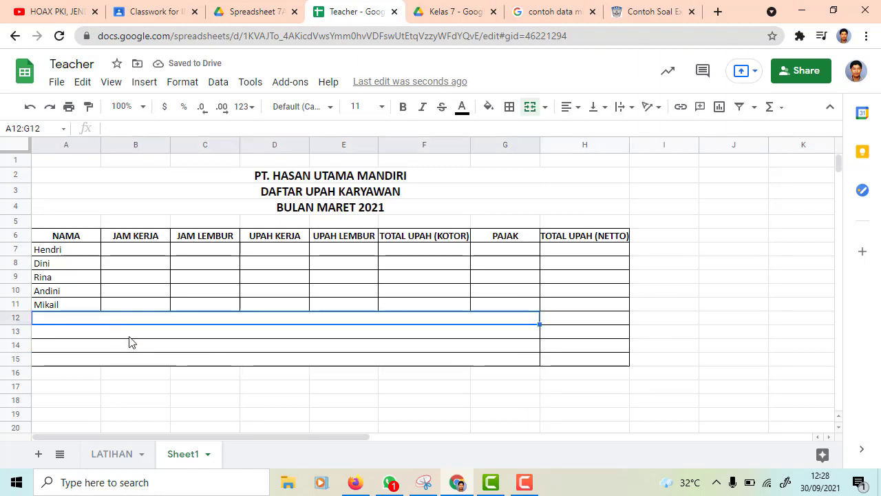
left_click(528, 485)
left_click(530, 487)
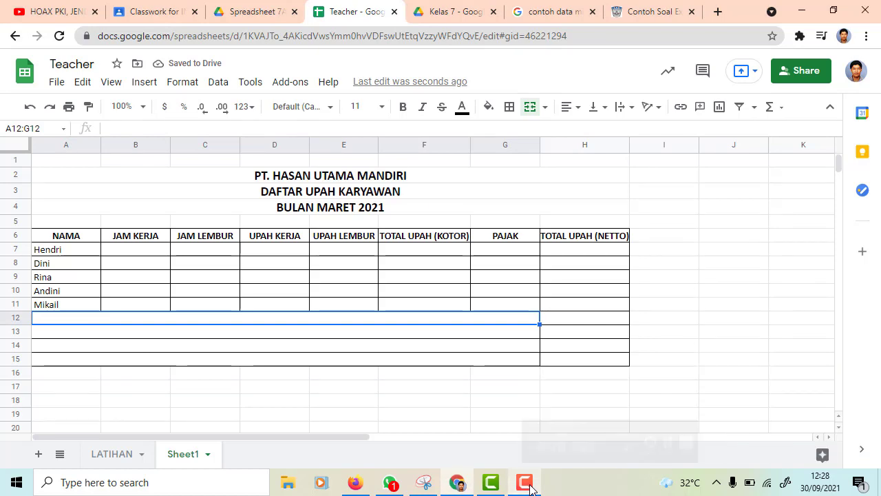
Consult the wage table in the Classroom reference image, and return to the Teacher spreadsheet.
left_click(172, 16)
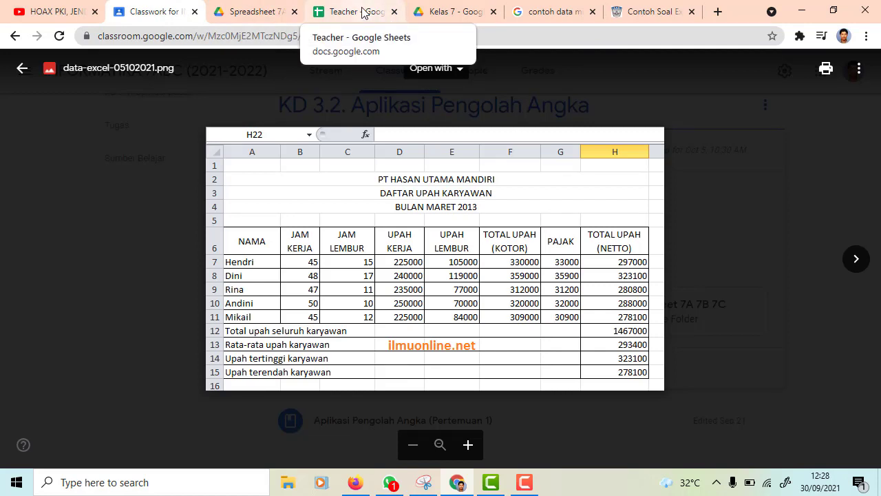
mouse_move(526, 490)
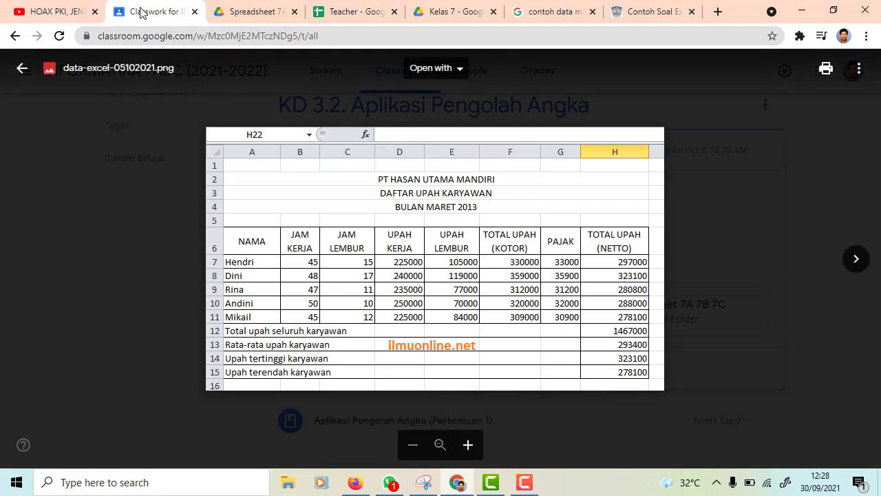
left_click(354, 11)
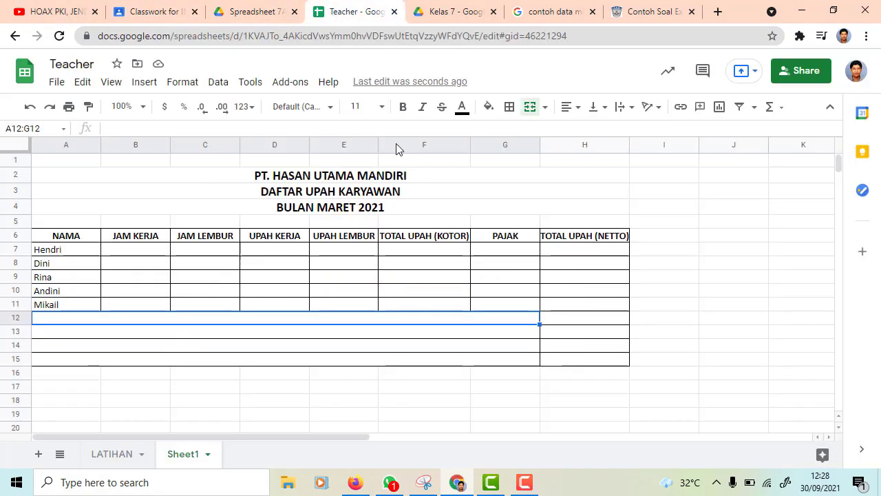
left_click(524, 482)
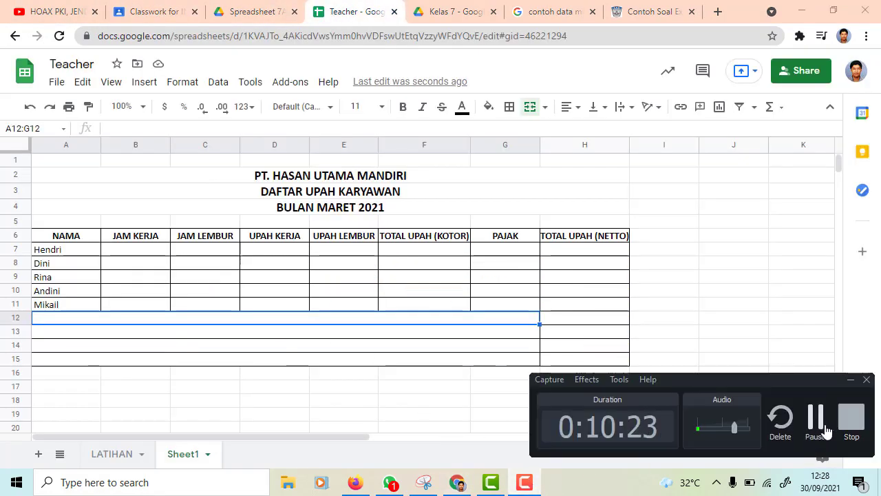
left_click(818, 427)
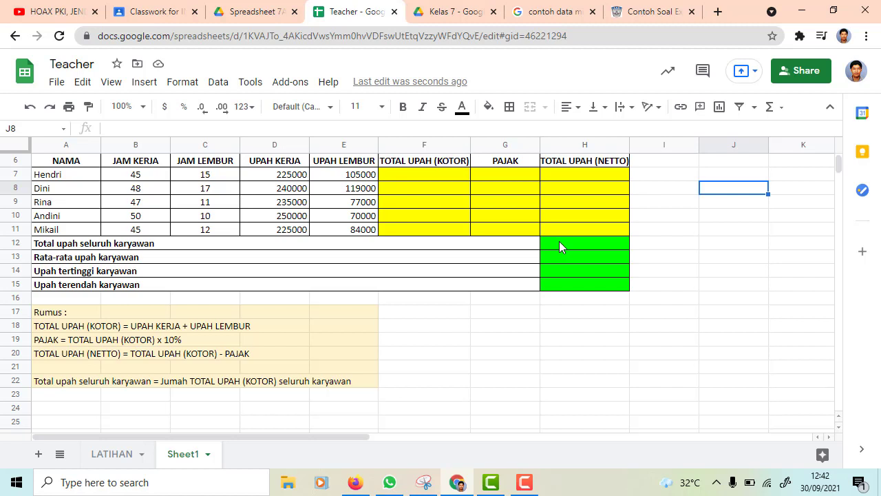
scroll(564, 250, "up", 1)
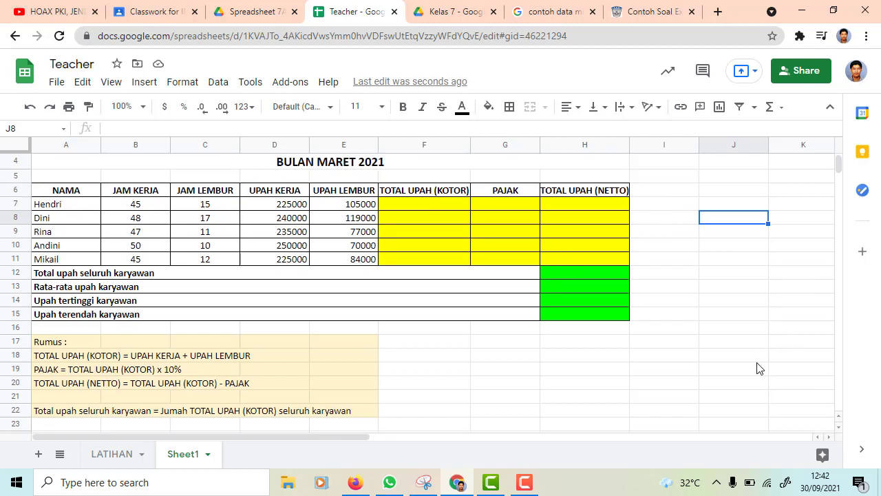
scroll(625, 326, "up", 1)
scroll(625, 326, "down", 2)
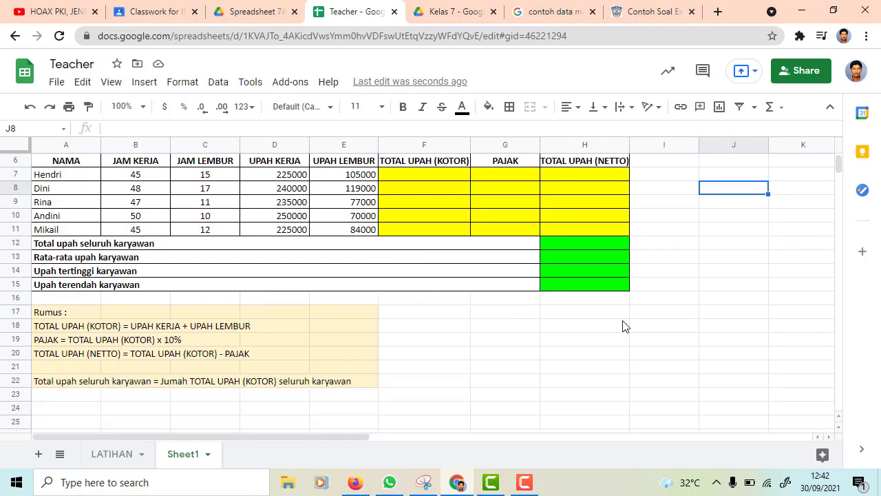
scroll(624, 326, "up", 1)
scroll(625, 327, "down", 1)
scroll(625, 326, "up", 1)
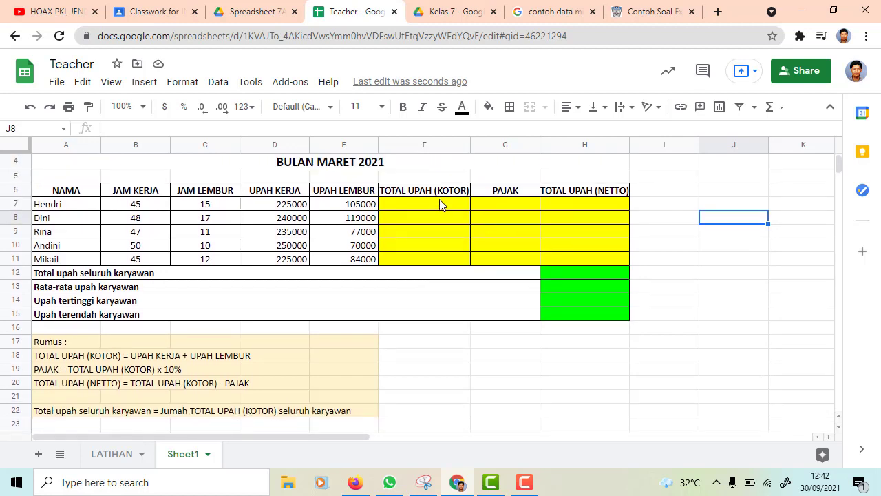
Enter =D7+E7 in F7 and accept the suggested autofill for the rest of the TOTAL UPAH (KOTOR) column.
left_click(414, 206)
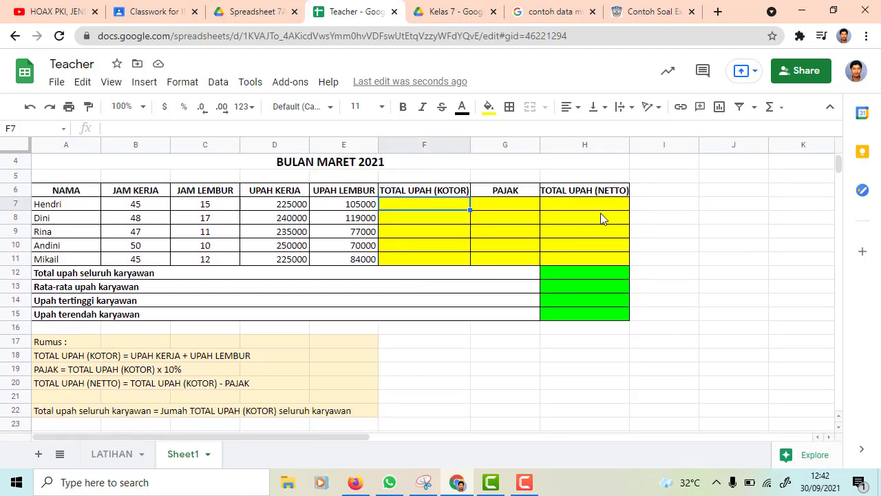
type("=")
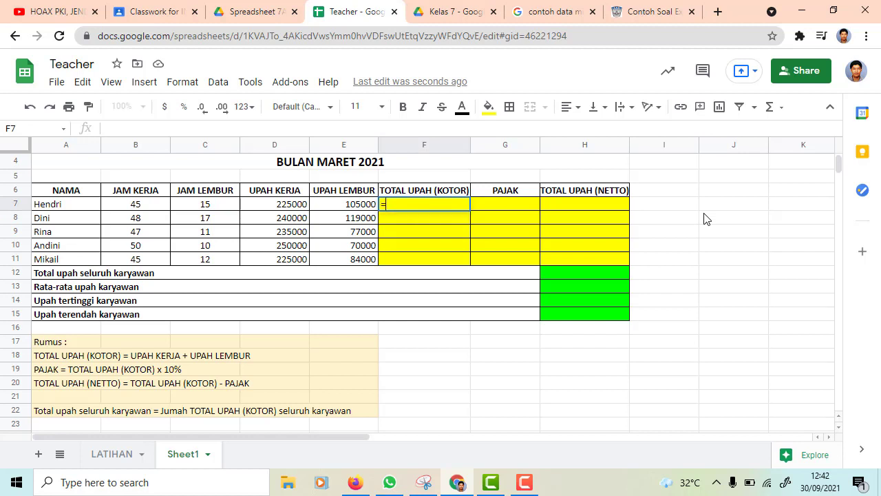
left_click(290, 205)
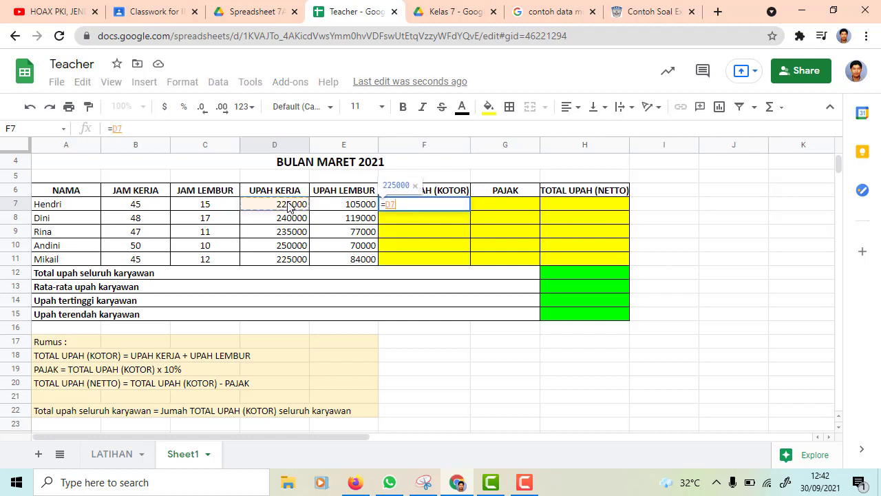
type("+")
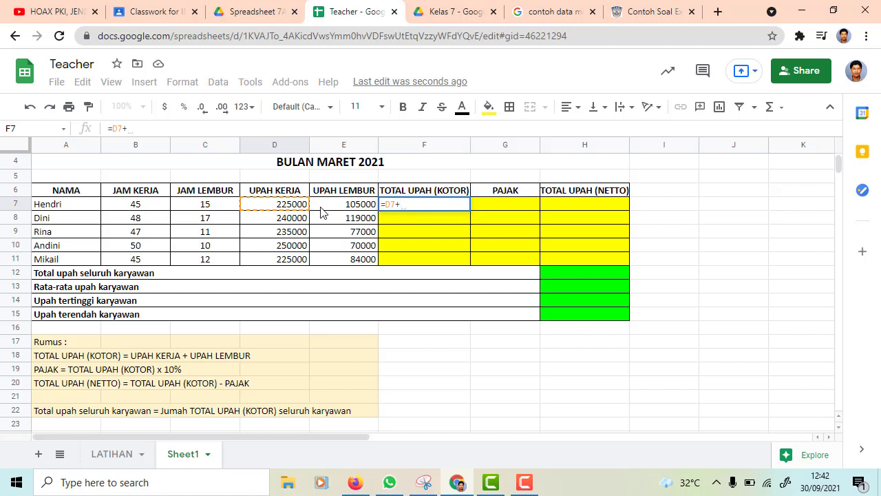
left_click(354, 205)
key("Return")
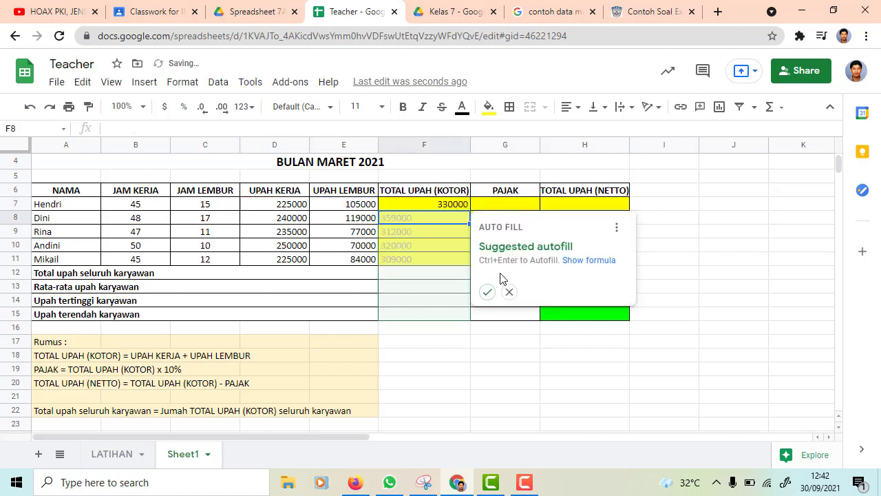
left_click(487, 292)
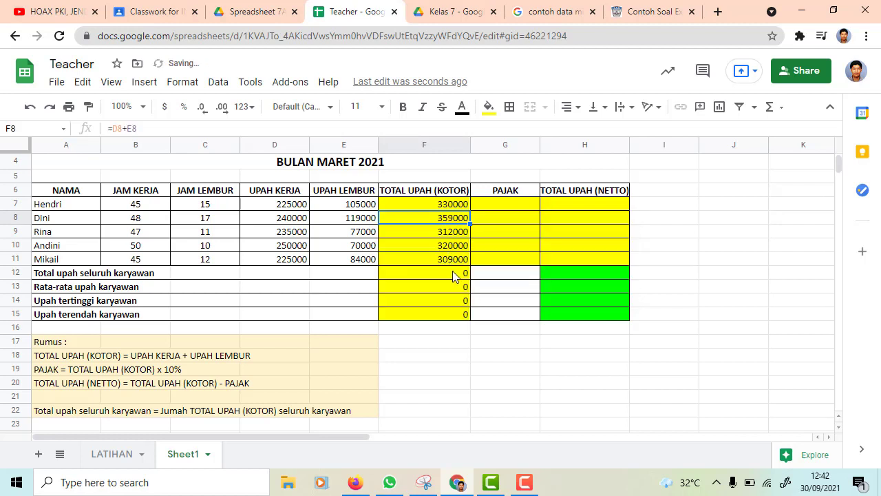
Clear the surplus autofilled formulas from F12:F15 in the summary rows.
left_click(452, 275)
left_click(451, 315, "shift")
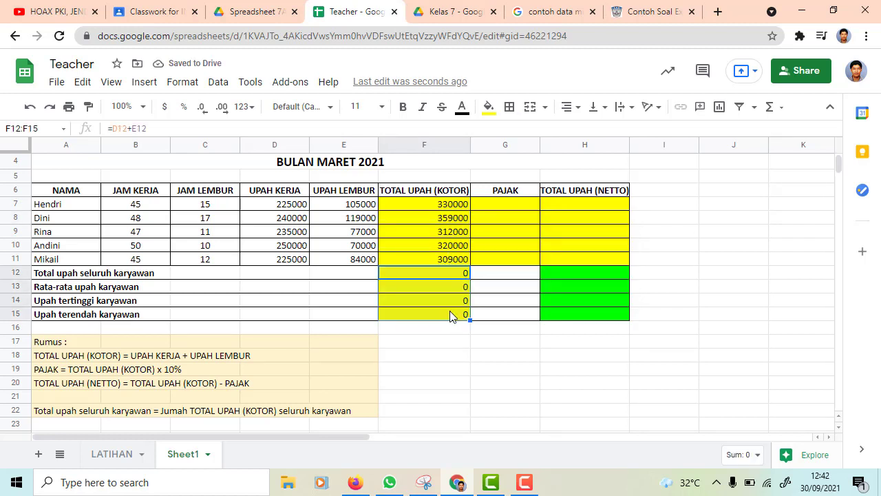
key("Delete")
left_click(454, 354)
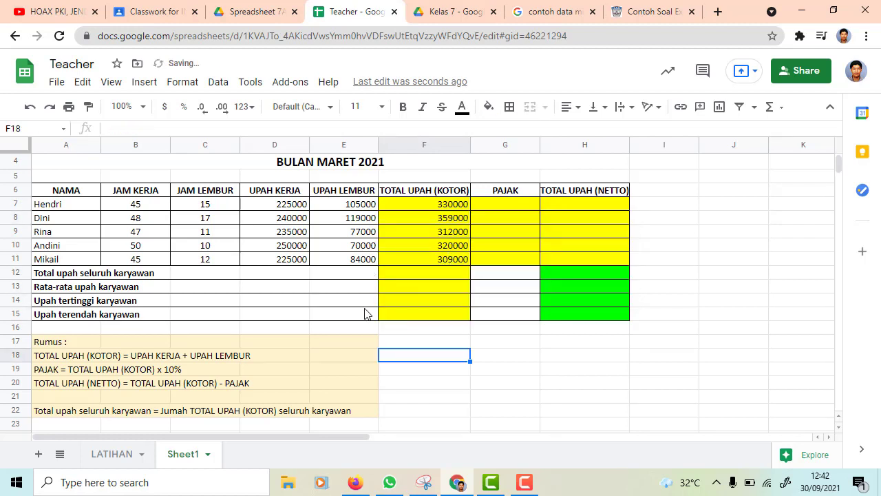
Merge A12:G12 and A13:G13 again, one cell each for the total and average wage labels.
left_click(201, 276)
left_click(165, 276)
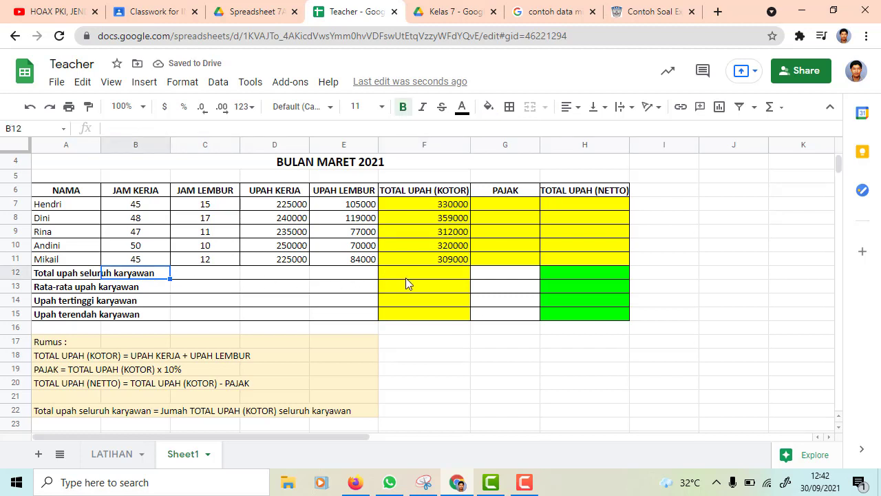
left_click(413, 278)
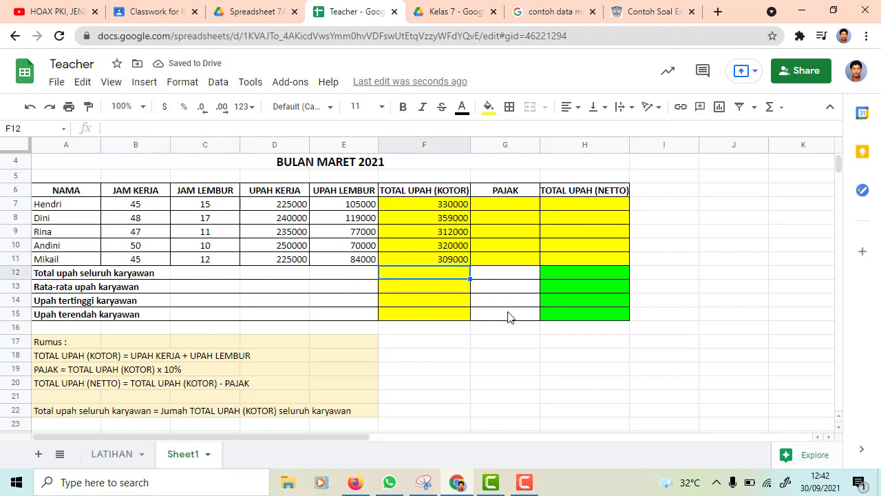
left_click(507, 204)
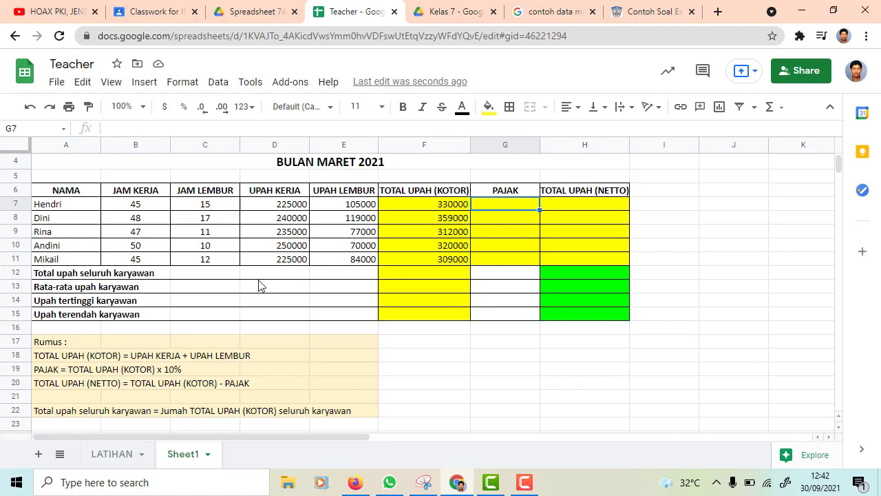
left_click(93, 273)
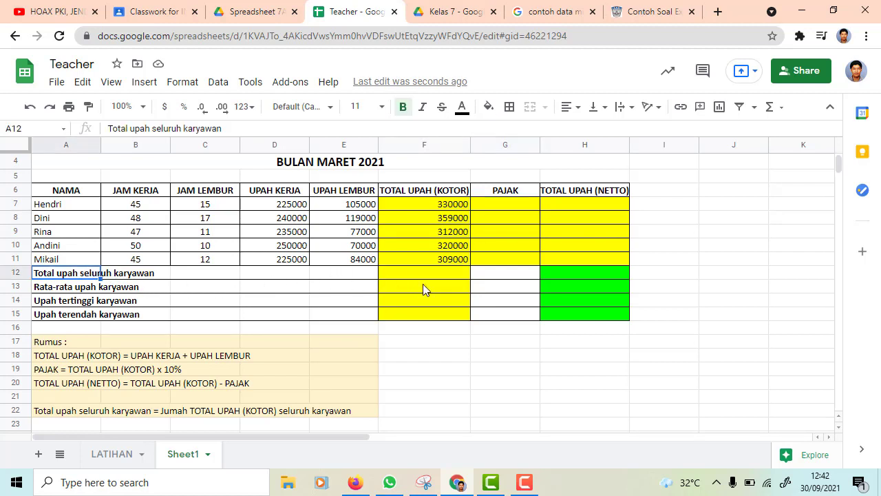
left_click(486, 280, "shift")
left_click(529, 107)
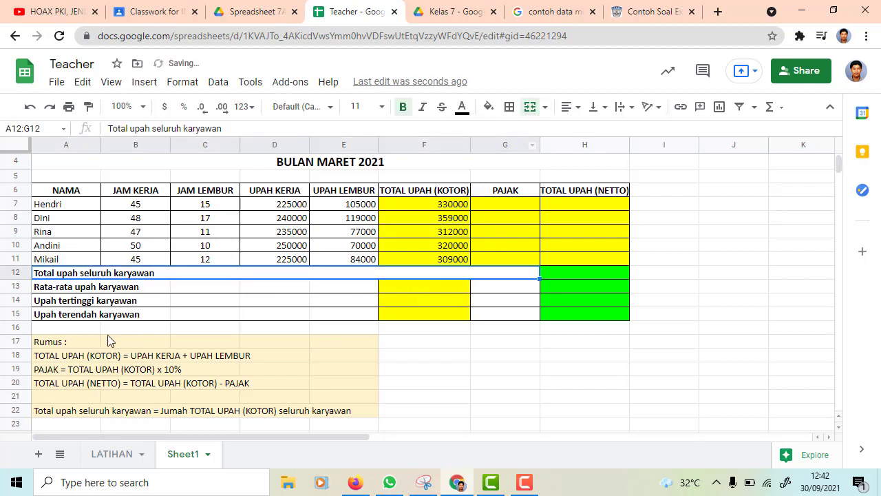
left_click(79, 287)
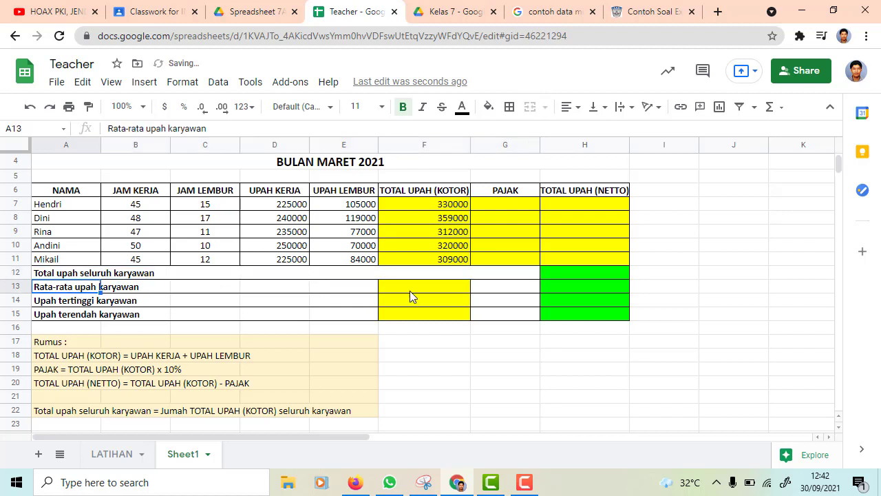
left_click(492, 287, "shift")
left_click(529, 107)
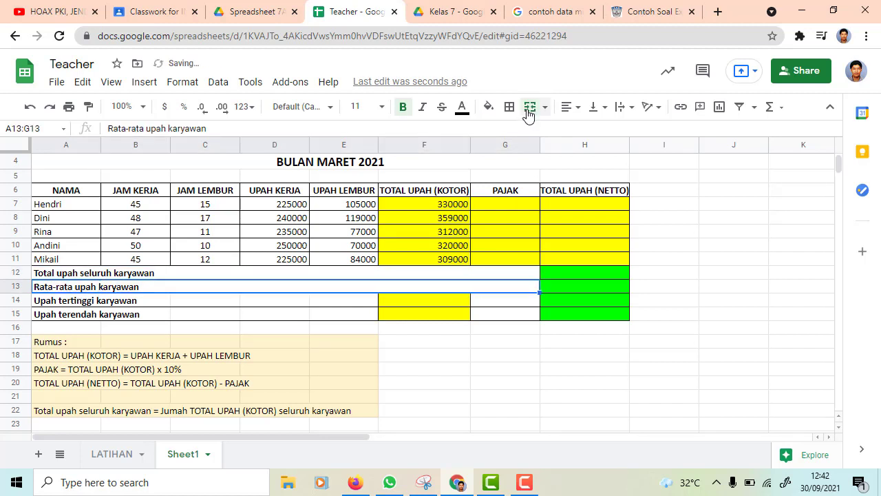
Merge A14:G14 and A15:G15 again, one cell each for the highest and lowest wage labels.
left_click(78, 303)
left_click(515, 302, "shift")
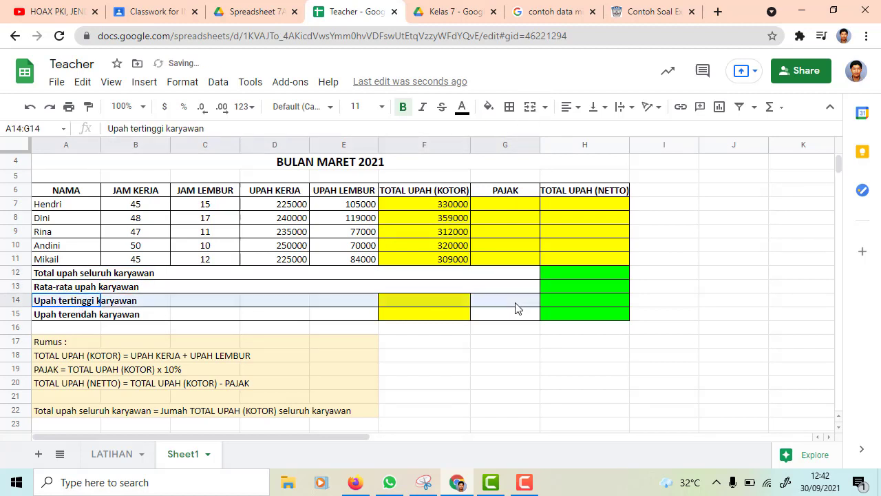
left_click(530, 110)
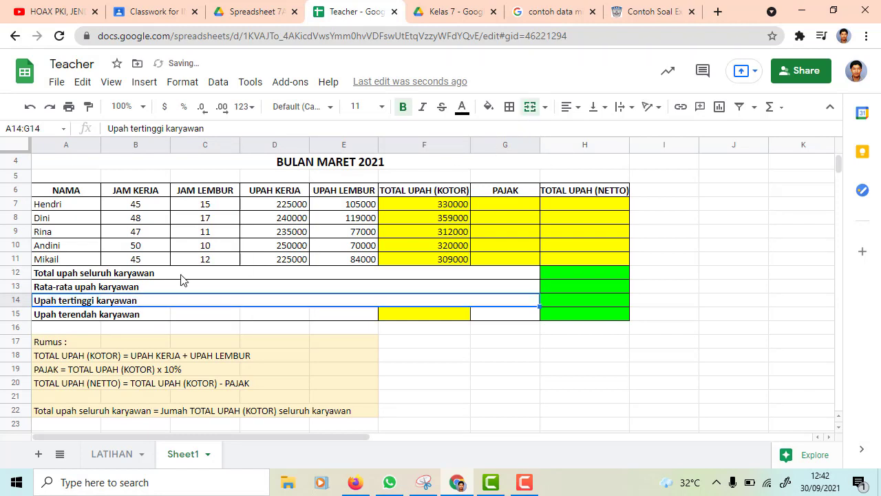
left_click(69, 315)
left_click(510, 315, "shift")
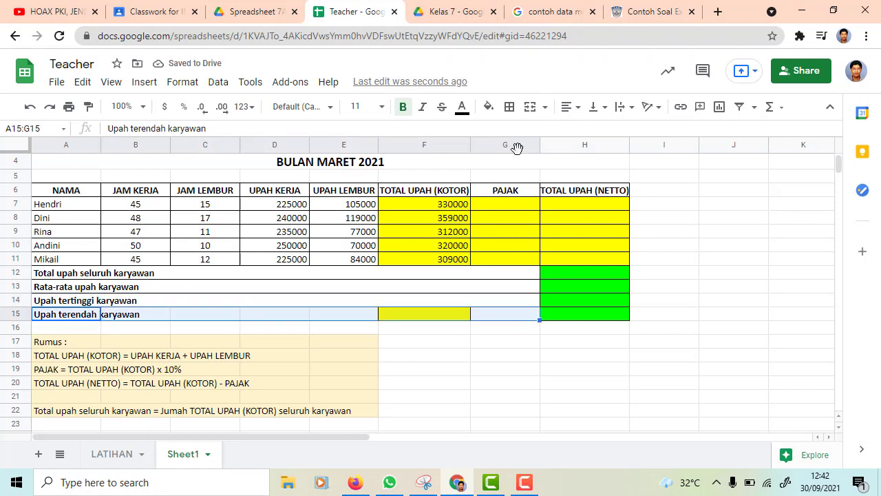
left_click(529, 110)
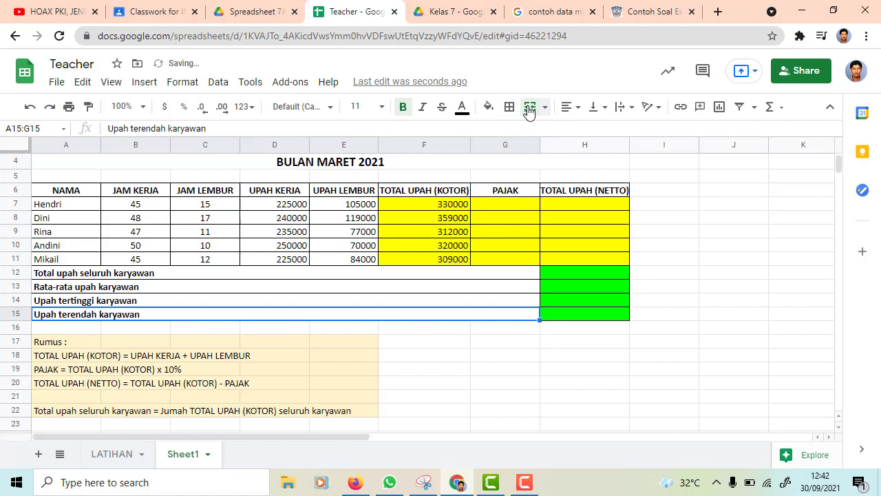
left_click(787, 303)
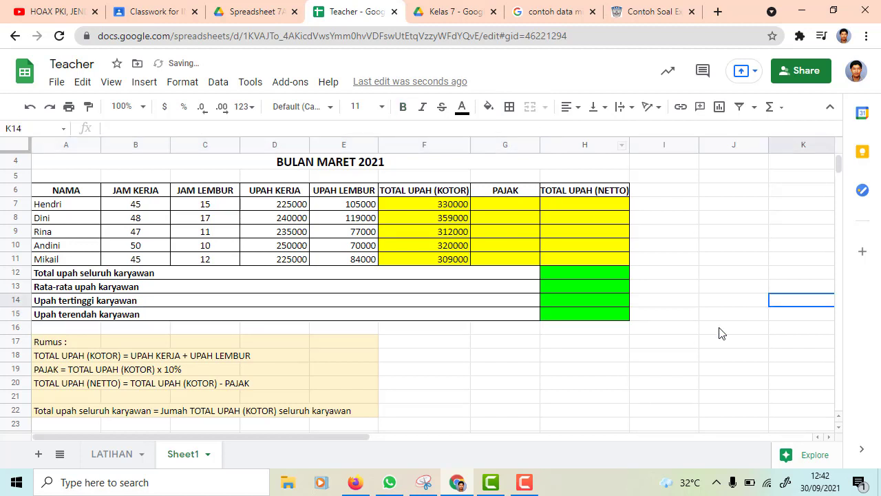
Enter =F7*10% in G7 and accept the suggested autofill for the rest of the PAJAK column.
left_click(501, 206)
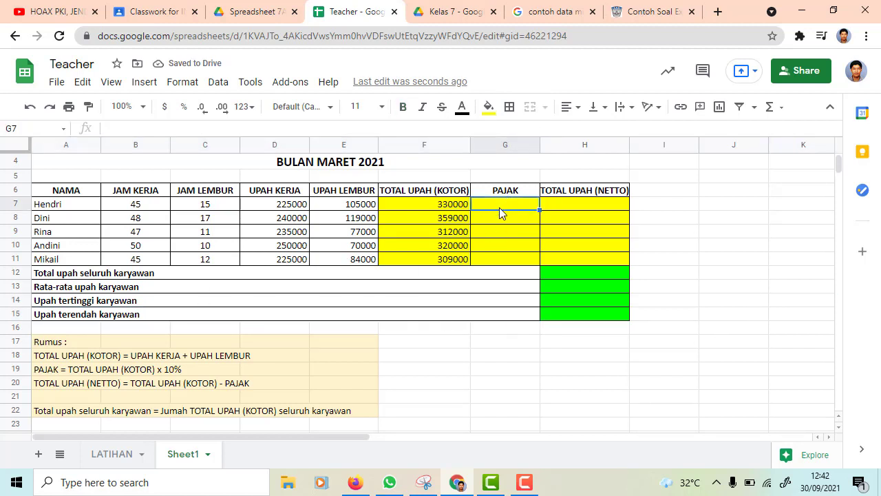
type("=")
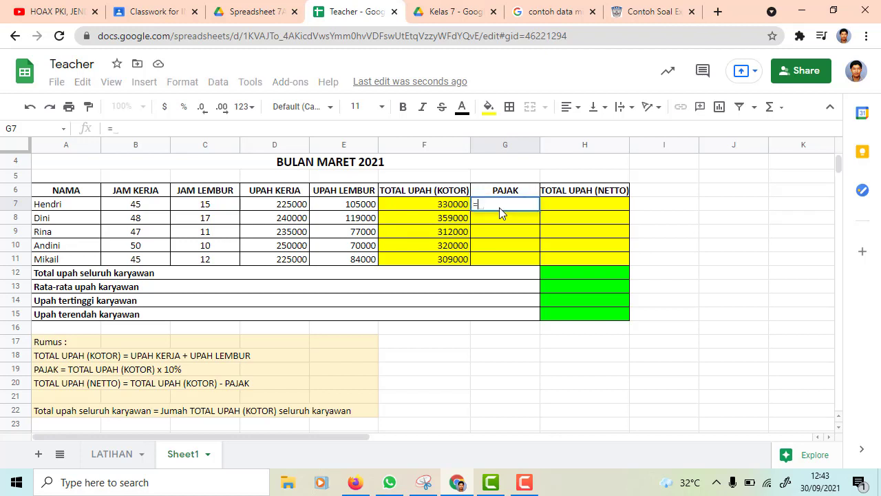
left_click(425, 207)
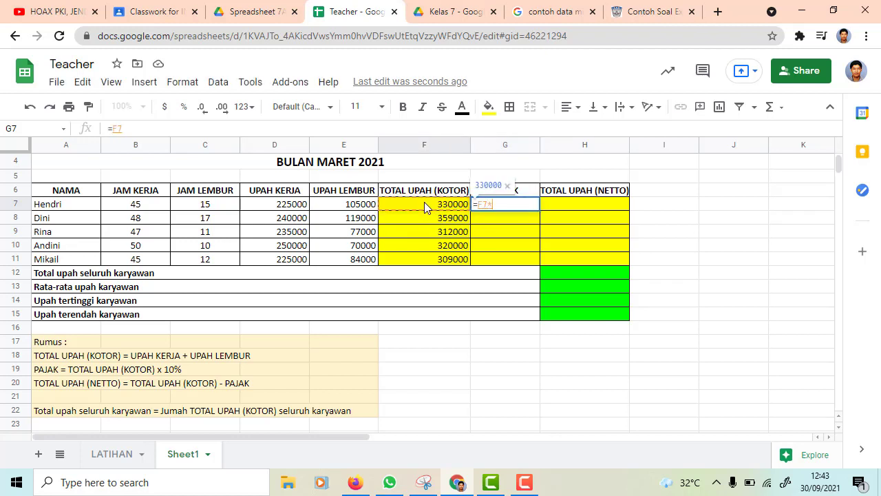
type("*10%")
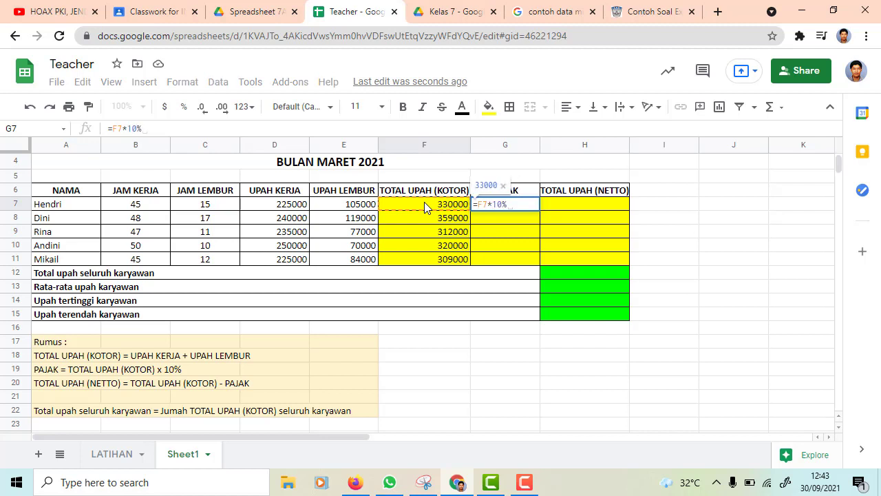
key("Return")
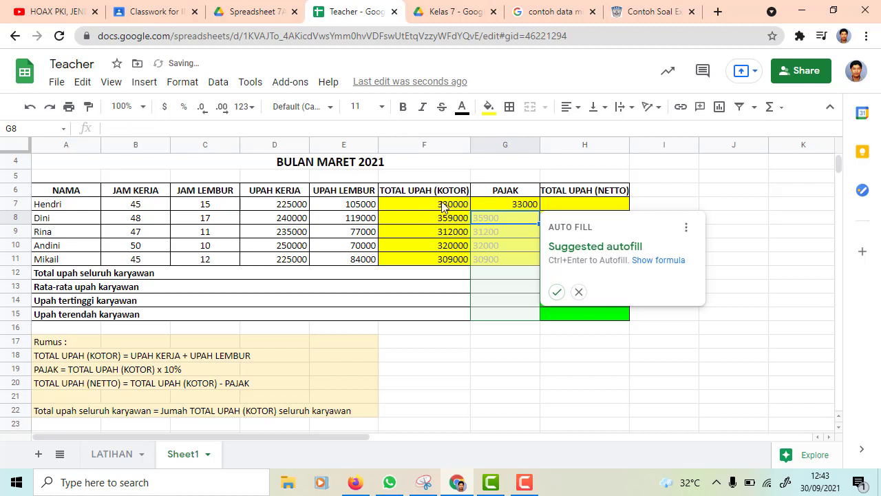
left_click(557, 292)
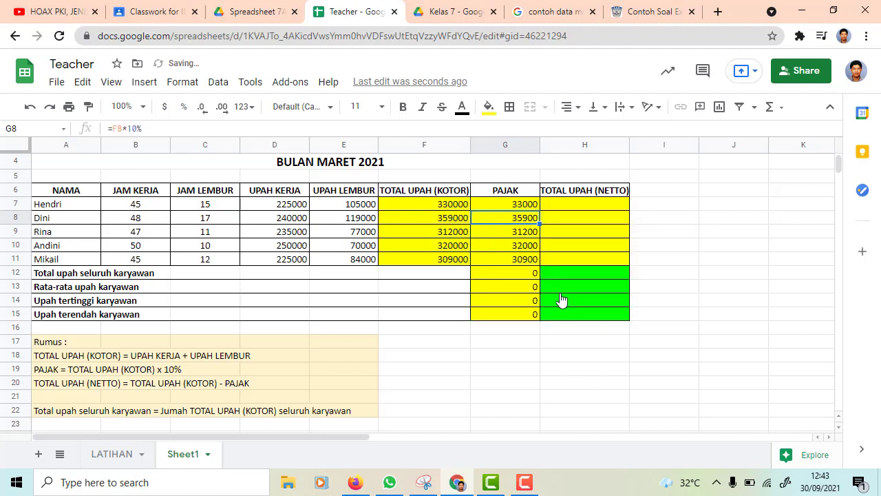
Clear the surplus autofilled tax formulas from G12:G15 in the summary rows.
left_click(533, 382)
left_click(524, 273)
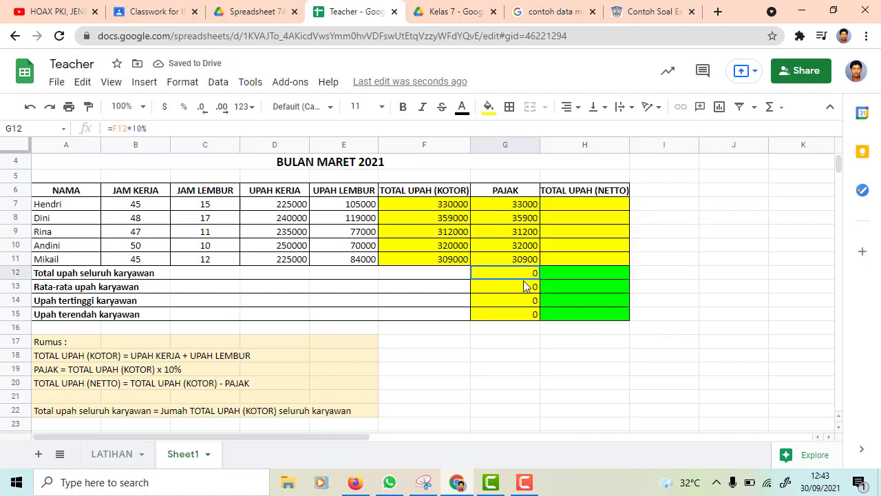
left_click_drag(525, 286, 521, 315)
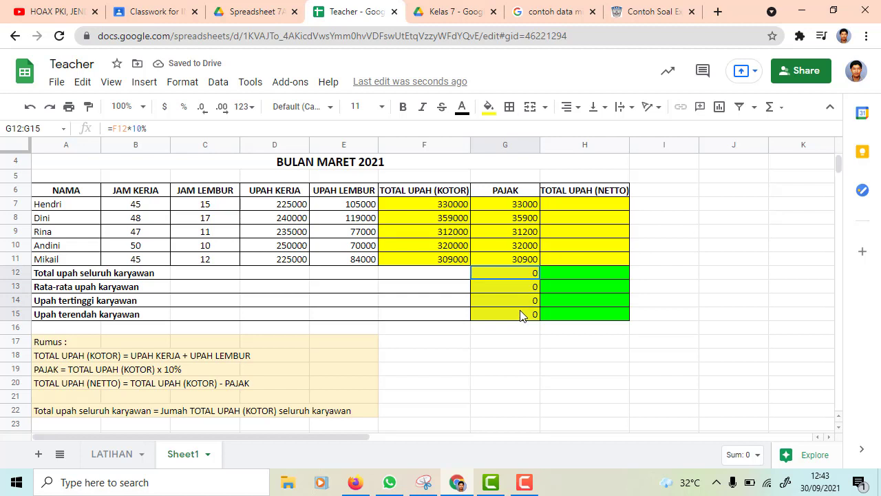
key("Delete")
left_click(521, 355)
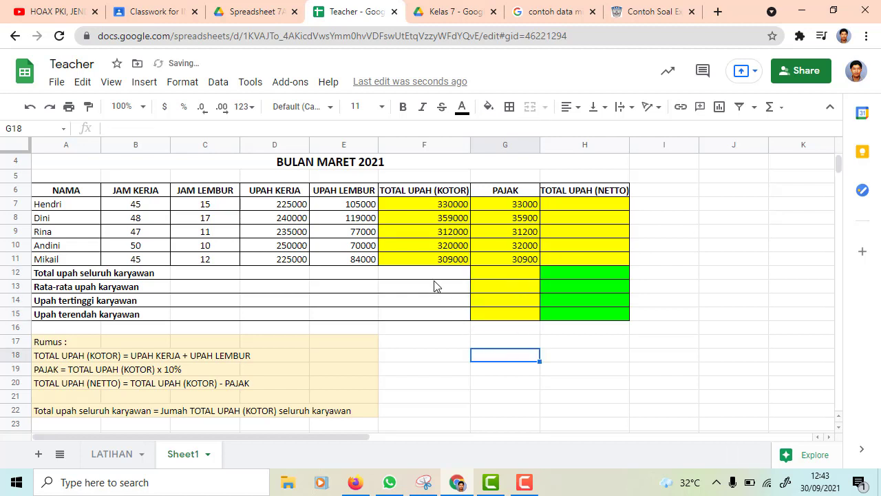
Merge A12:G12 and A13:G13 into one cell each for the total and average wage labels.
left_click_drag(434, 274, 487, 275)
left_click(139, 274)
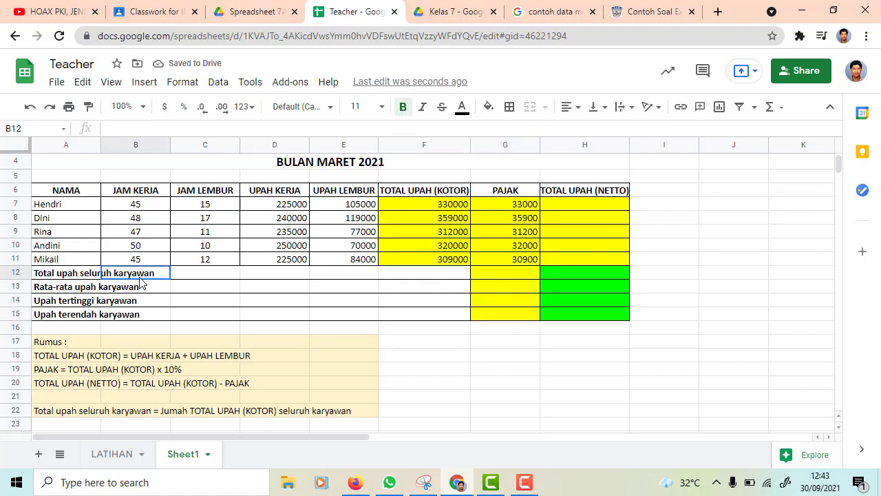
left_click(57, 273)
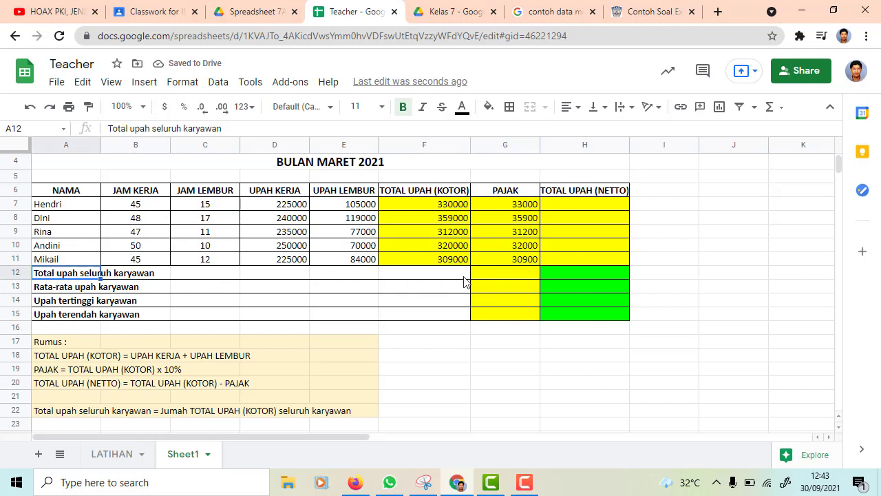
left_click(485, 271, "shift")
left_click(530, 107)
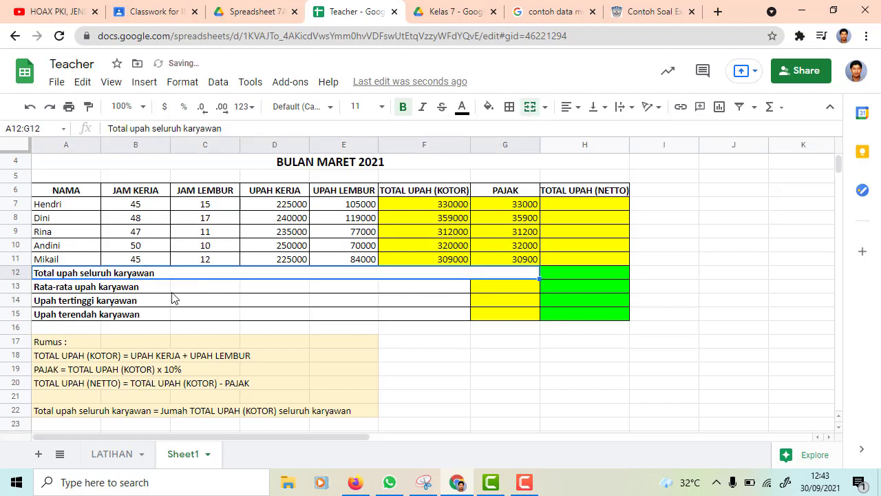
left_click(115, 299)
left_click(105, 288)
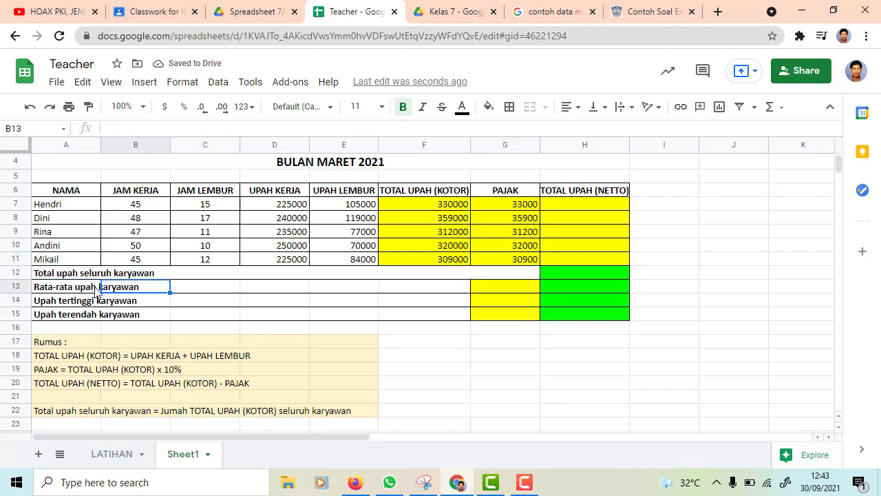
left_click(95, 288)
left_click(514, 287, "shift")
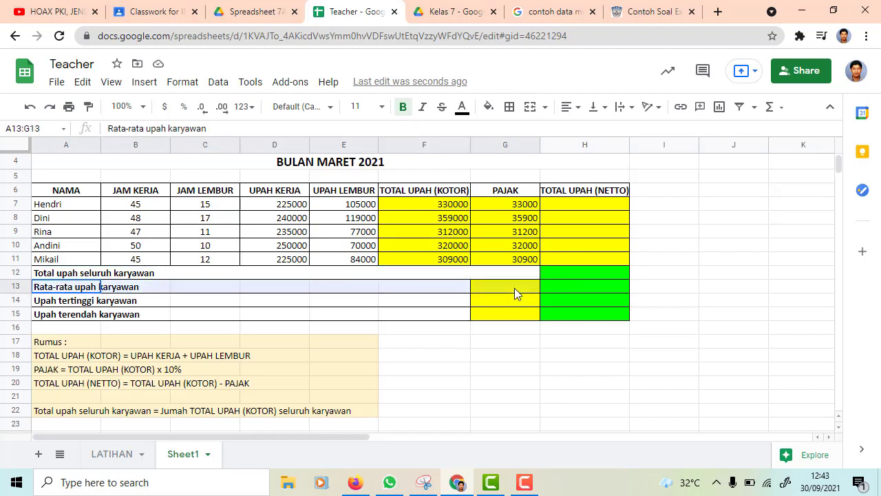
left_click(529, 106)
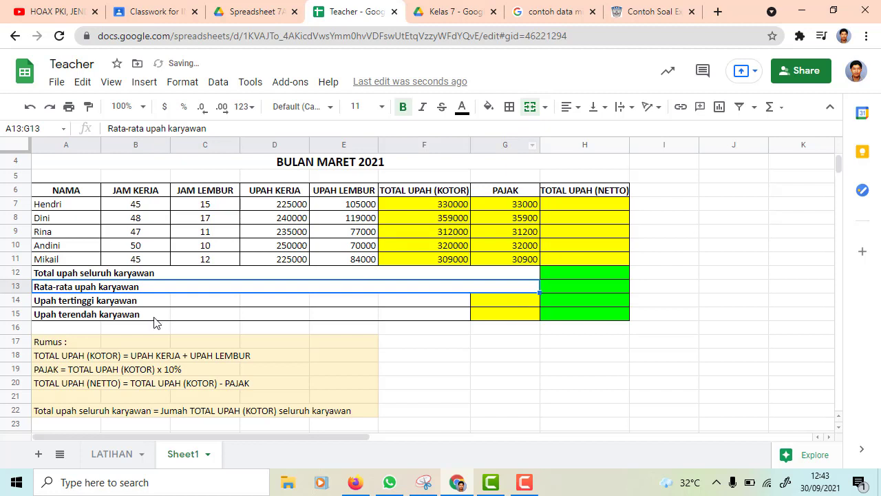
Merge A14:G14 and A15:G15 into one cell each for the highest and lowest wage labels.
left_click(43, 305)
left_click(486, 305, "shift")
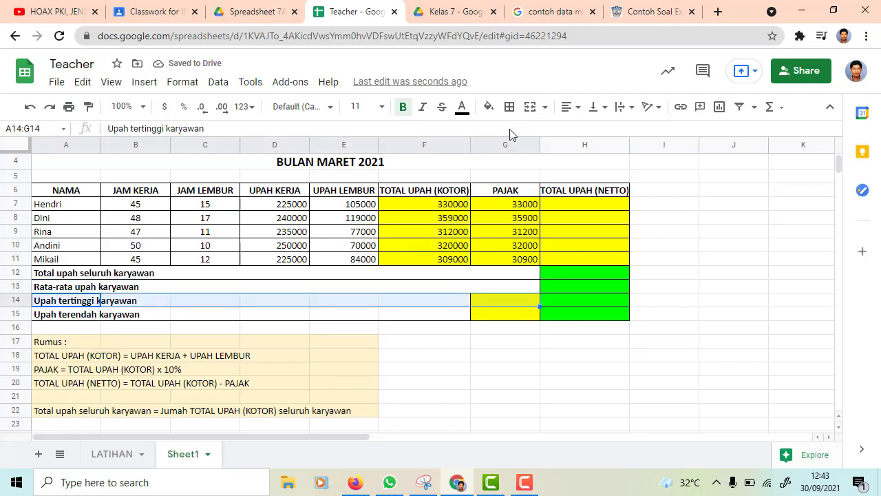
left_click(530, 106)
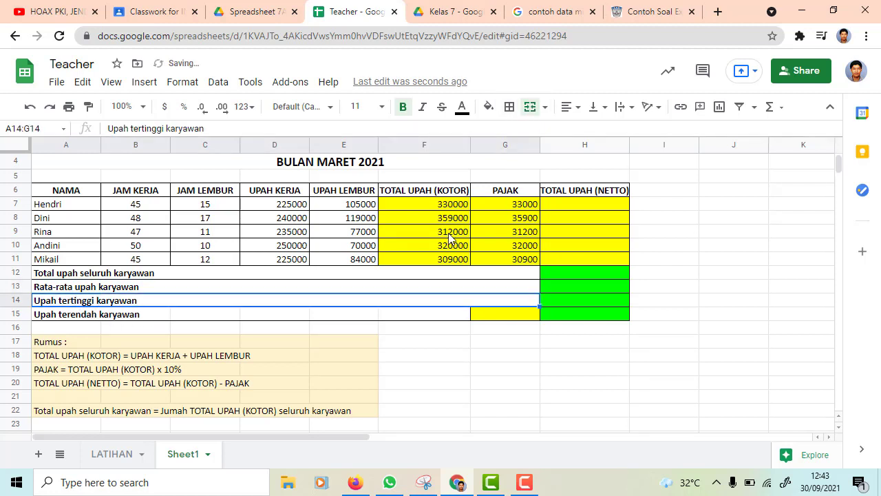
left_click(55, 317)
left_click(494, 314, "shift")
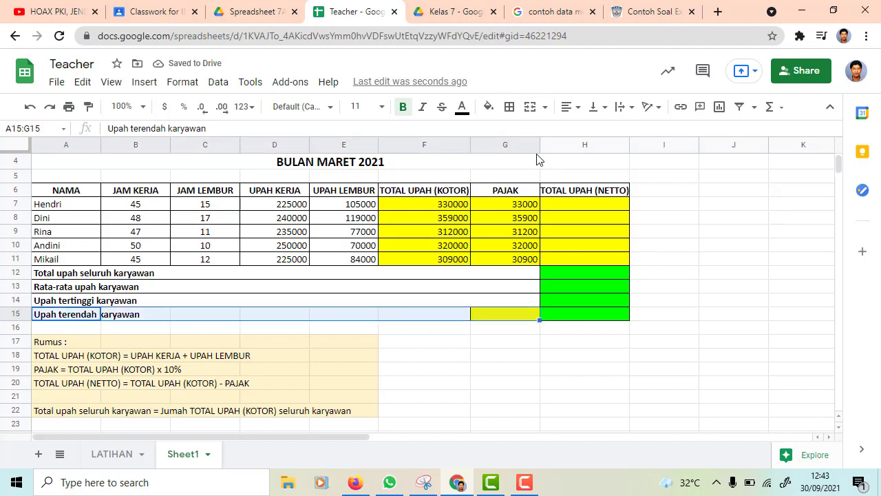
left_click(529, 106)
Enter =F7-G7 in H7 for the first employee's TOTAL UPAH (NETTO) and dismiss the suggested autofill.
left_click(570, 205)
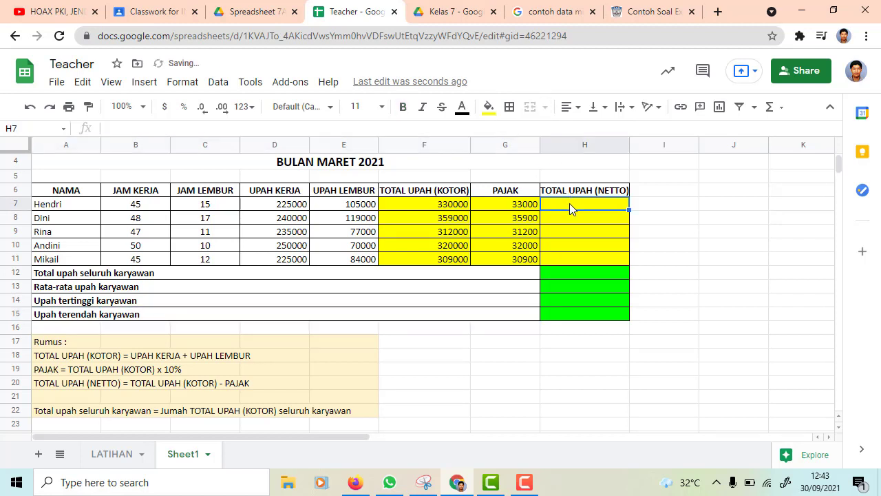
type("=")
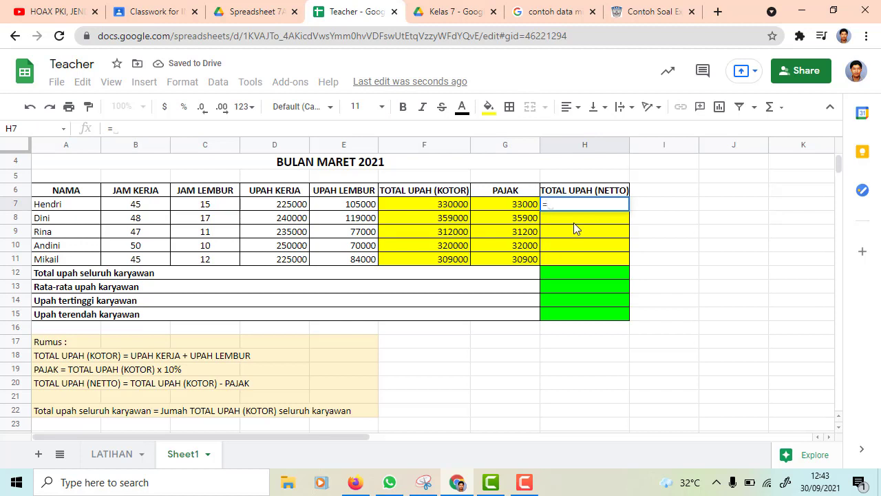
left_click(447, 211)
type("-")
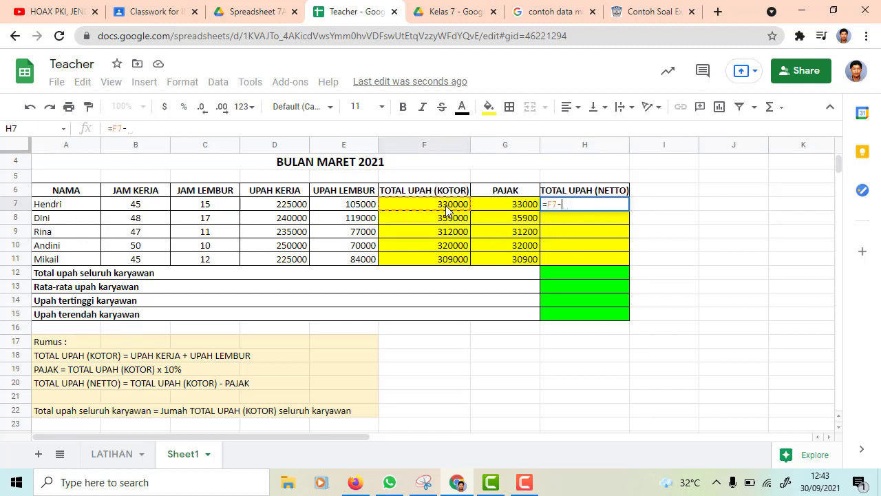
left_click(490, 203)
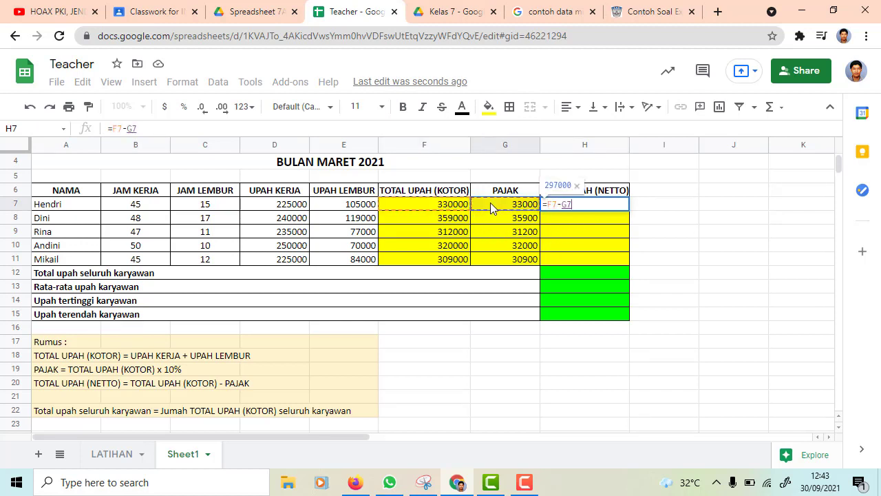
key("Return")
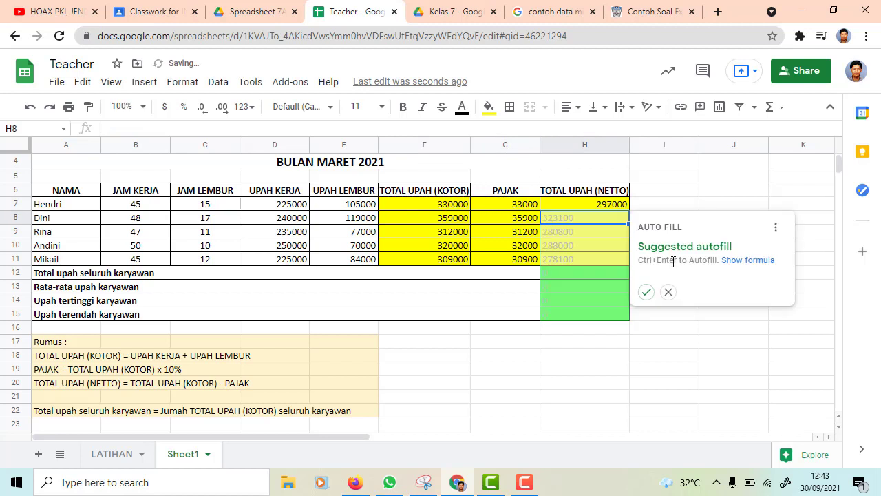
left_click(668, 292)
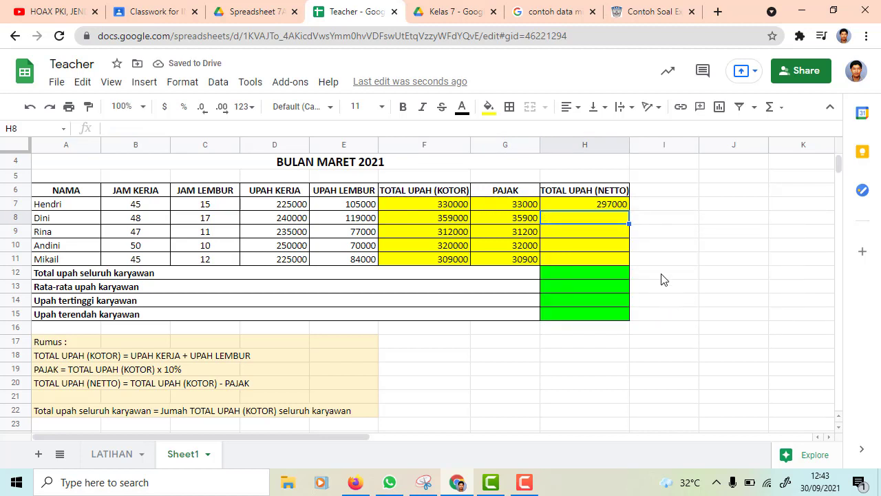
Fill the net wage formula from H7 down to H11.
left_click(615, 205)
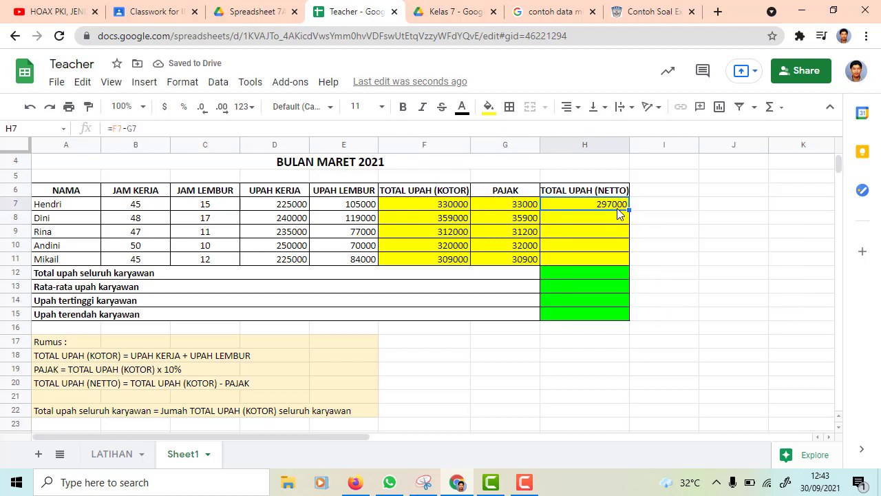
left_click_drag(626, 211, 627, 259)
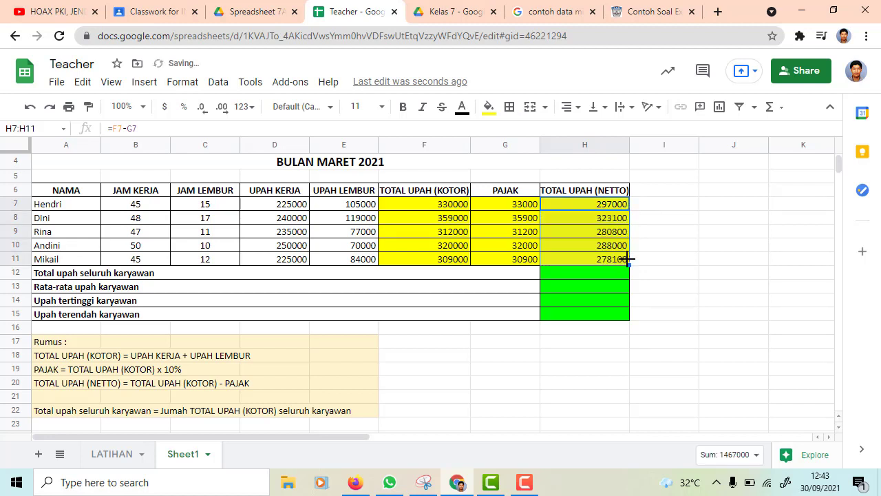
left_click(758, 305)
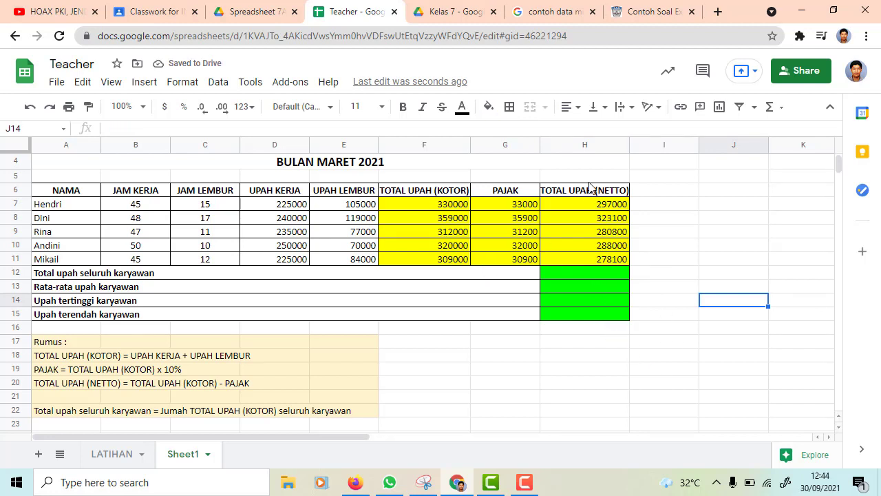
left_click(558, 372)
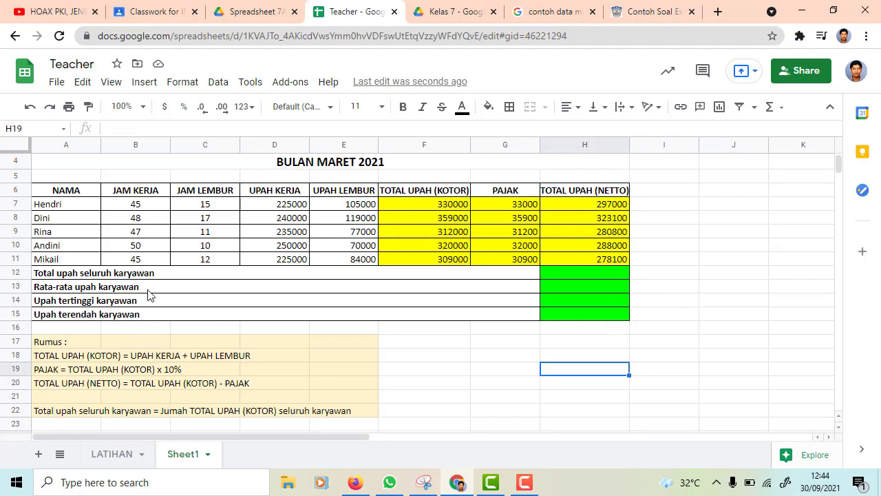
left_click(599, 272)
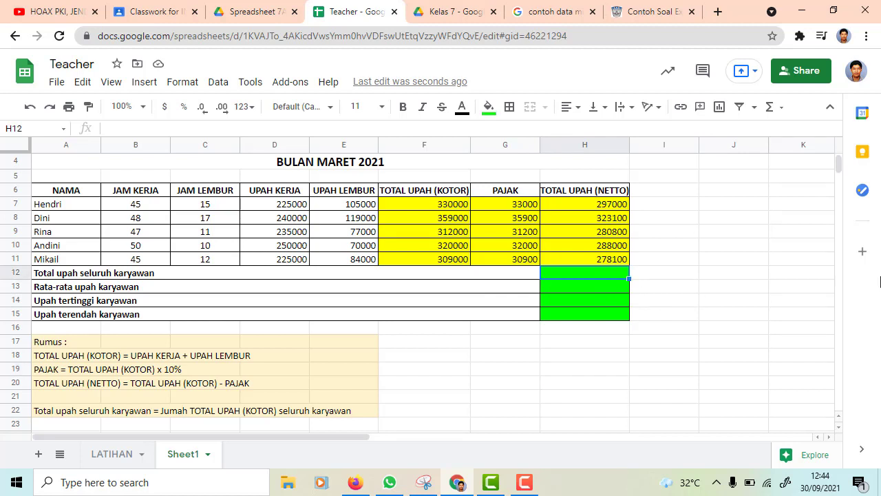
type("=")
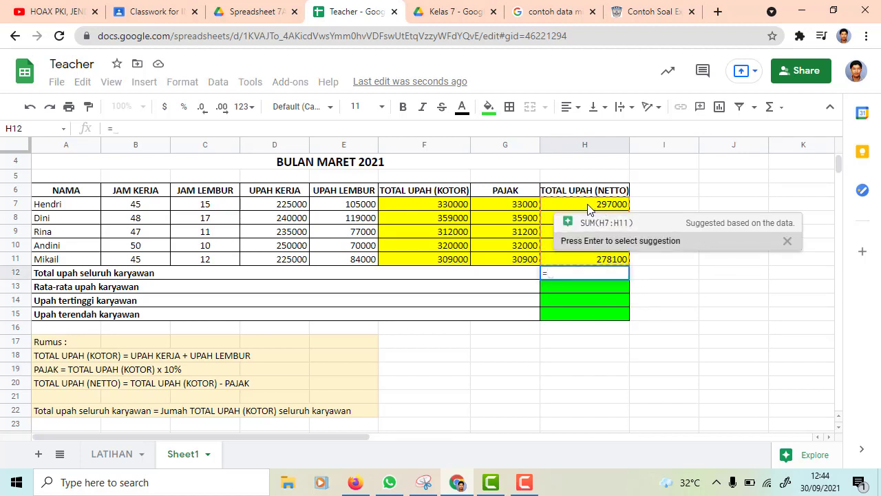
left_click_drag(587, 204, 602, 263)
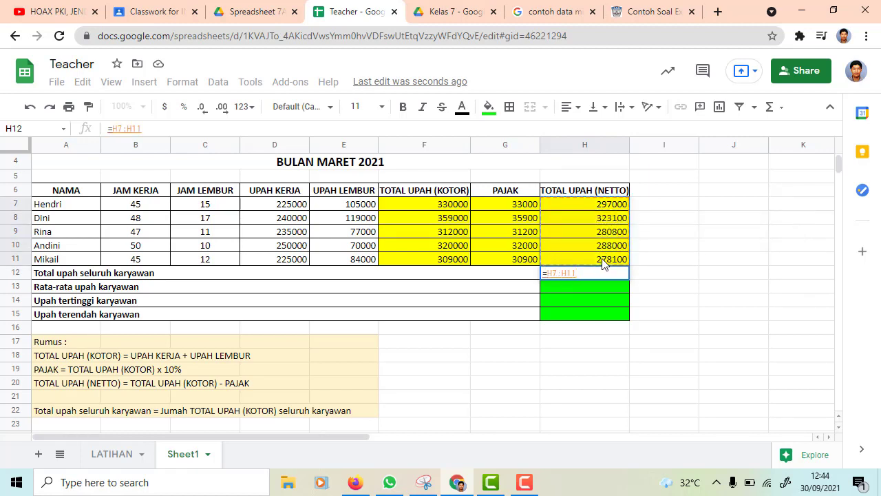
key("BackSpace")
key("BackSpace")
key("BackSpace")
key("BackSpace")
key("BackSpace")
key("BackSpace")
key("BackSpace")
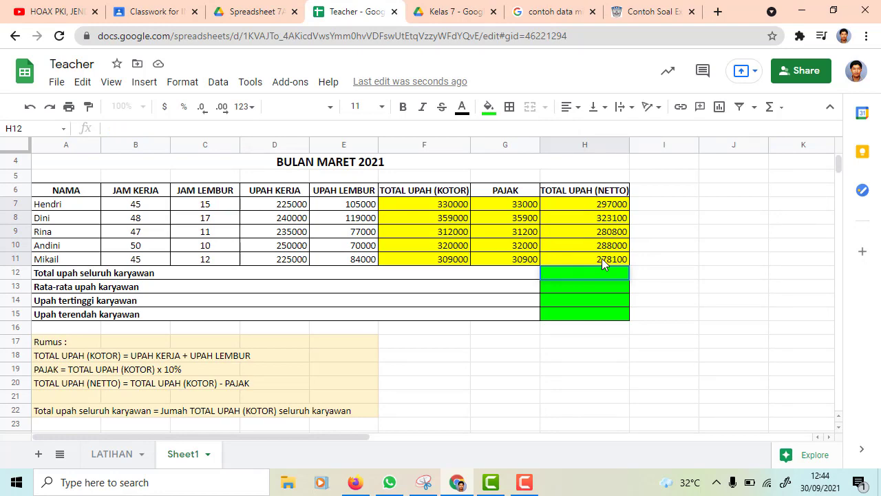
Enter =SUM(H7:H11) in H12 to total all employees' net wages.
type("=SU")
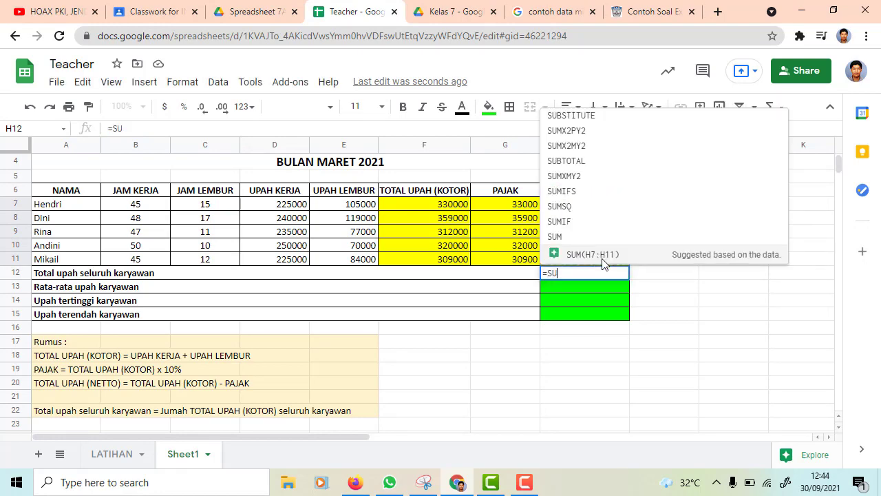
type("M(")
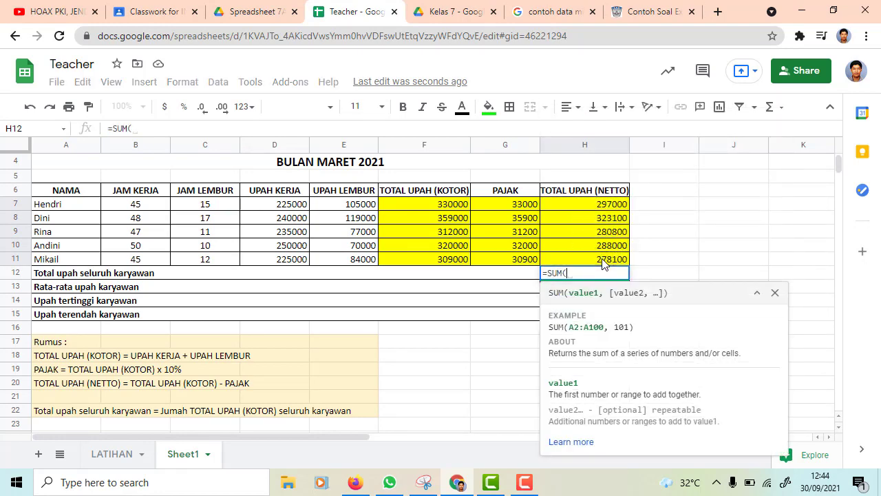
left_click(596, 208)
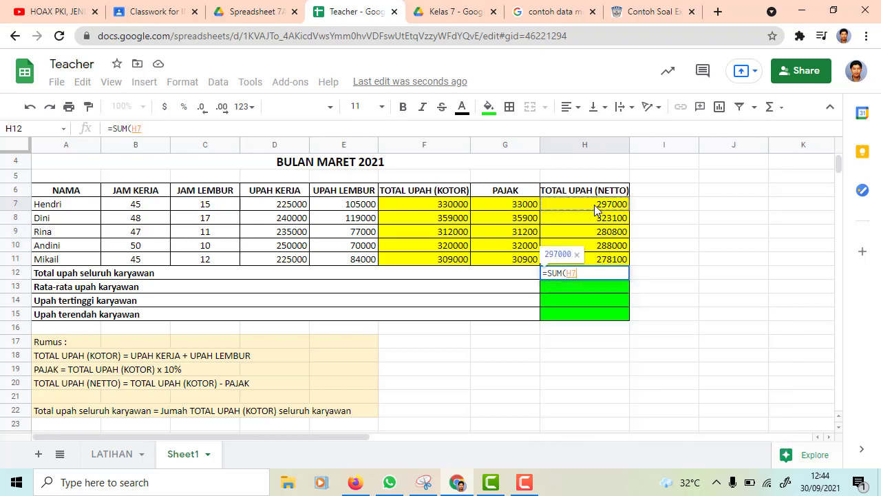
left_click(607, 264, "shift")
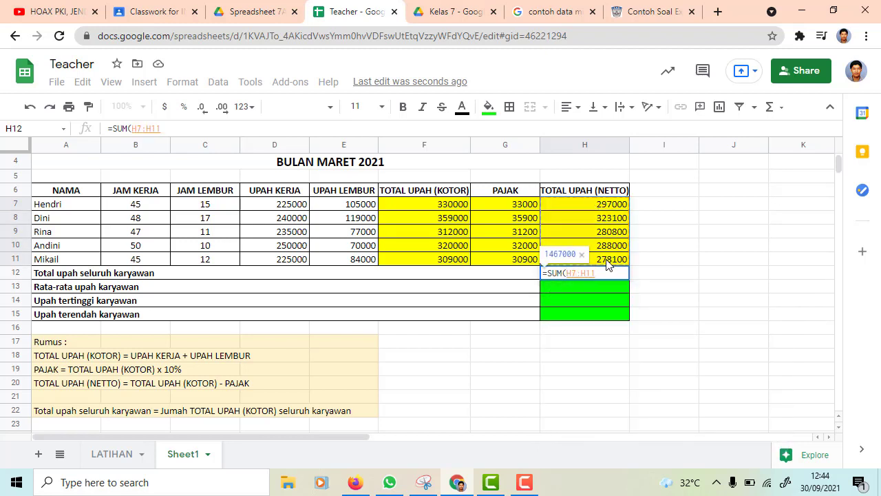
type(")")
key("Return")
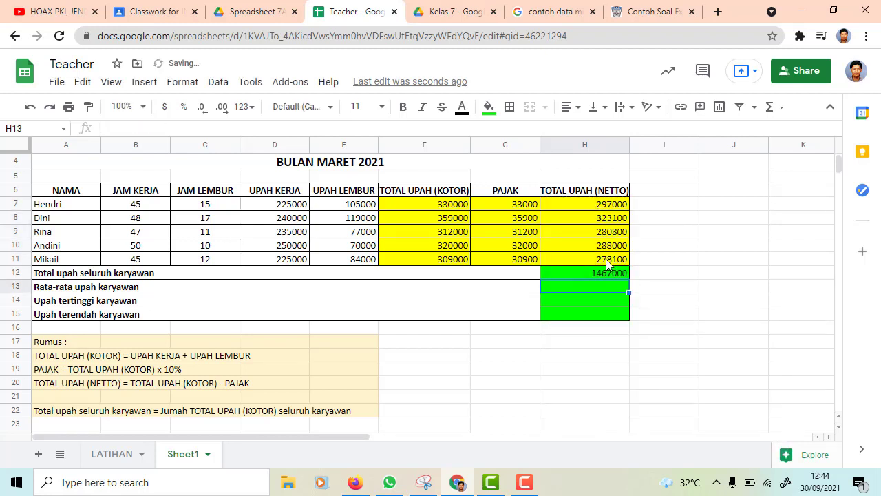
left_click(610, 271)
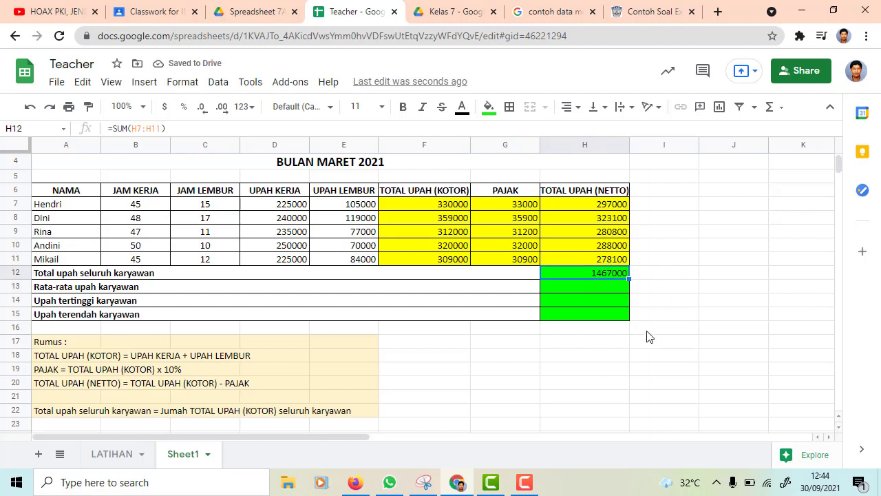
Enter =AVERAGEA(H7:H11) in H13 to calculate the employees' average net wage.
left_click(575, 288)
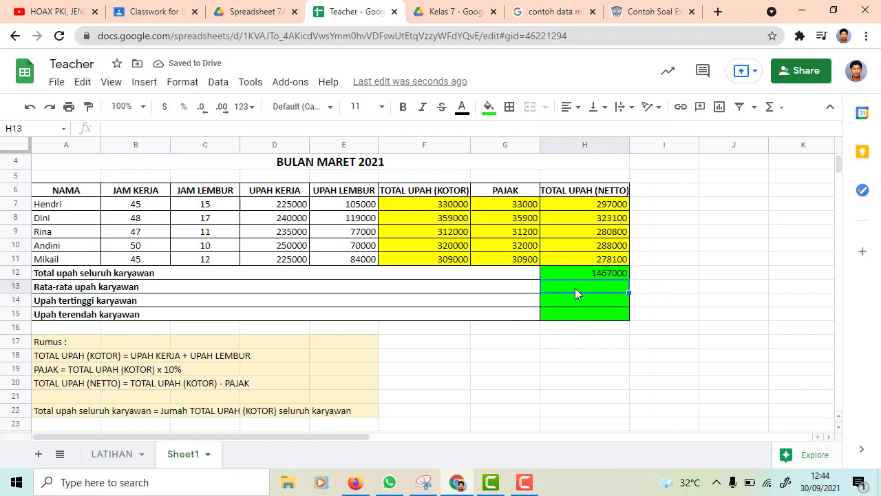
type("=")
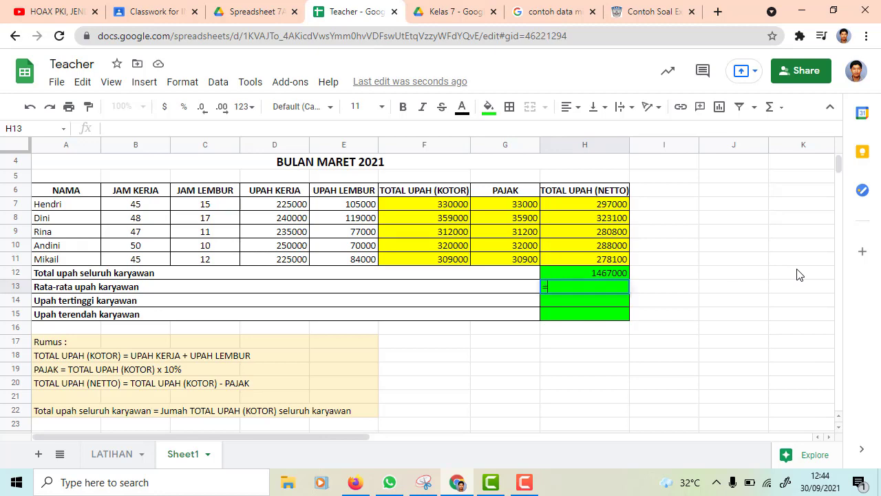
type("AVERA")
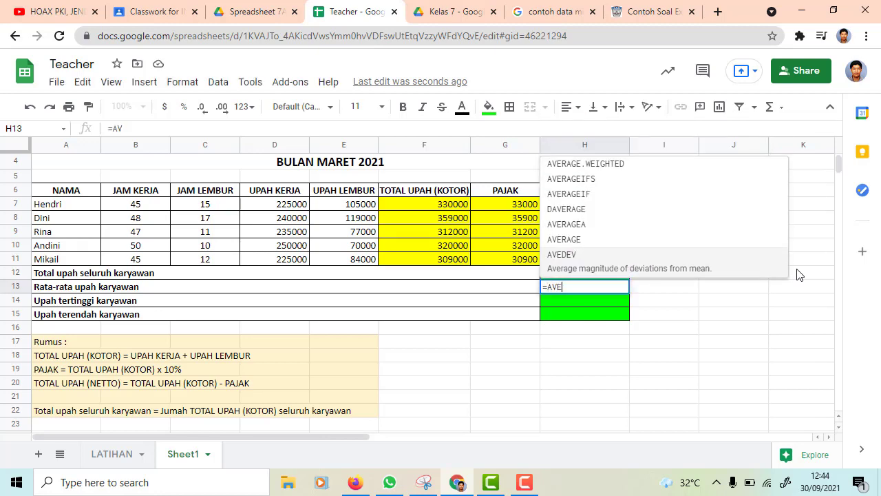
left_click(580, 245)
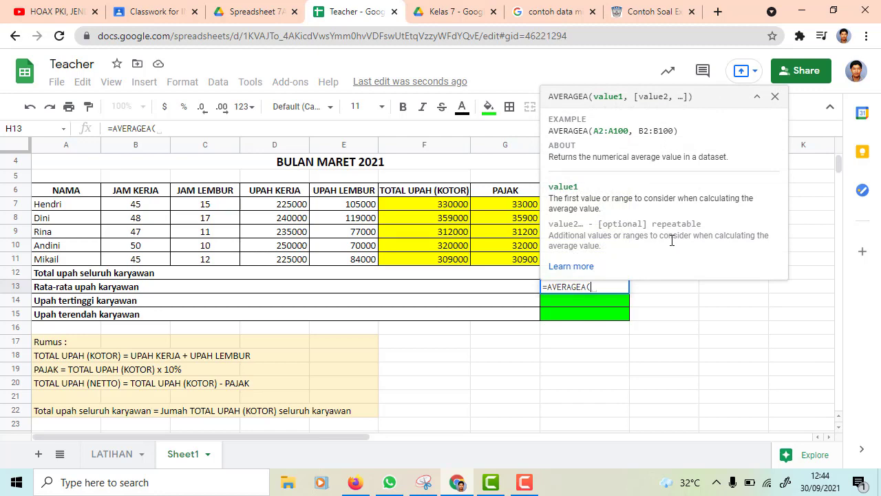
left_click(750, 319)
key("BackSpace")
key("BackSpace")
key("BackSpace")
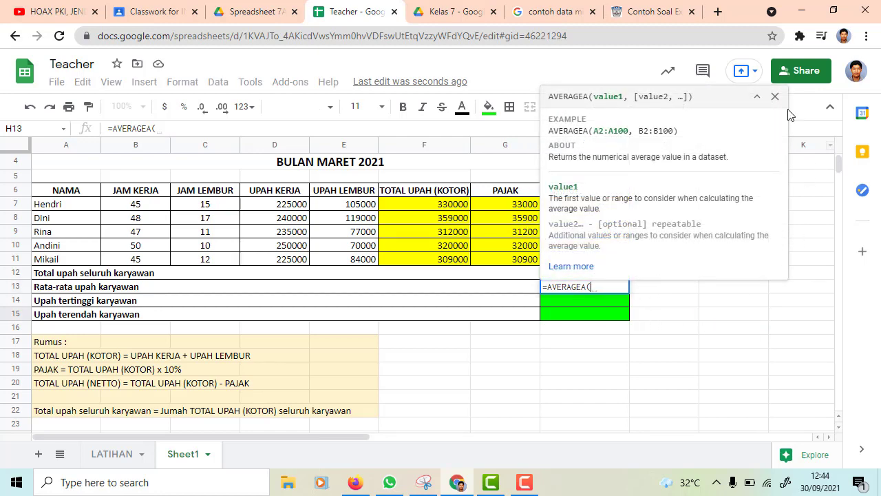
left_click(776, 96)
left_click_drag(600, 209, 599, 262)
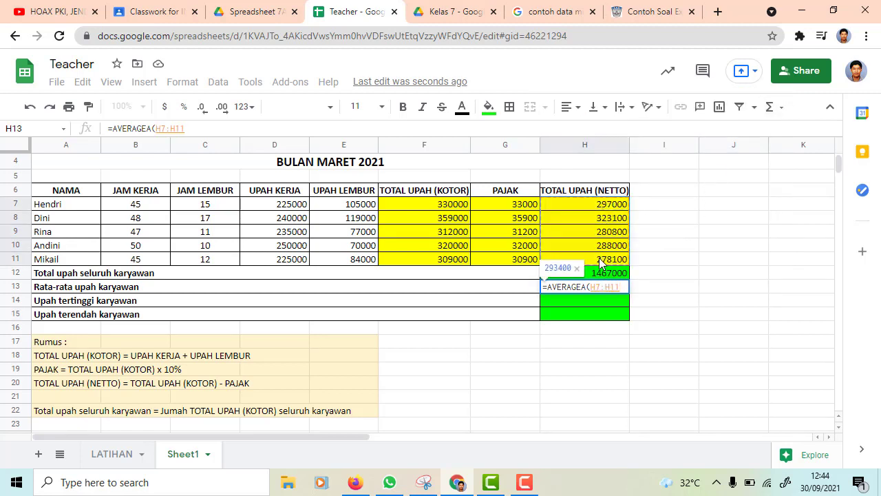
type(")")
key("Return")
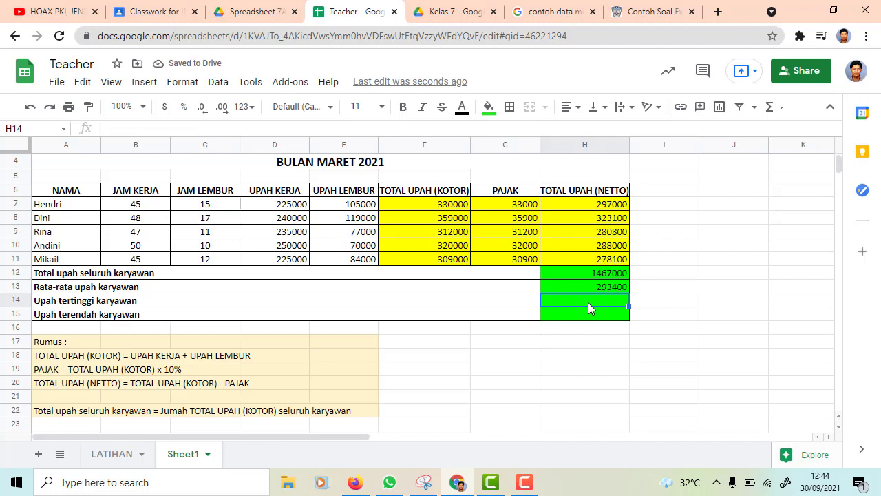
Enter =MAX(H7:H11) in H14 to find the highest employee wage.
type("=M")
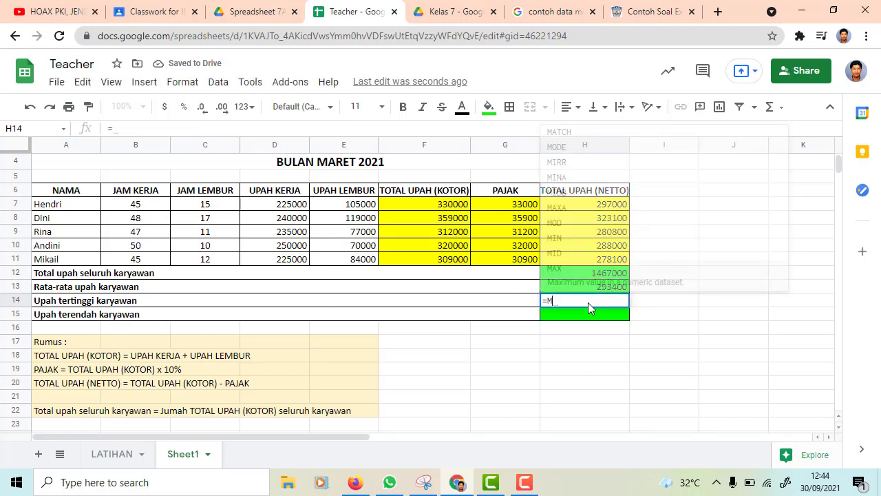
type("AX(")
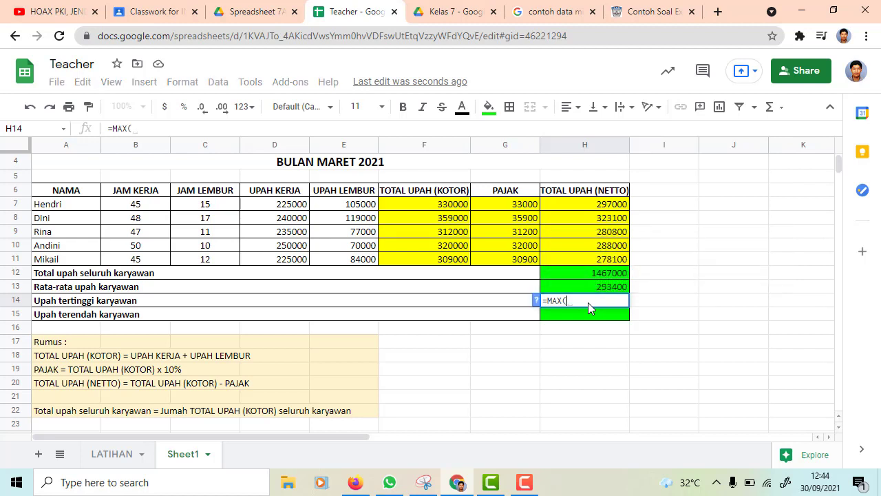
left_click_drag(606, 207, 616, 262)
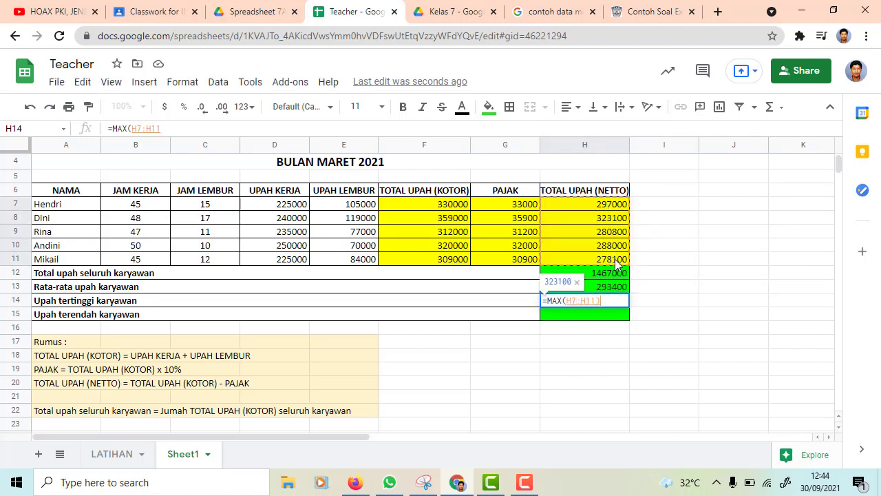
type(")")
key("Return")
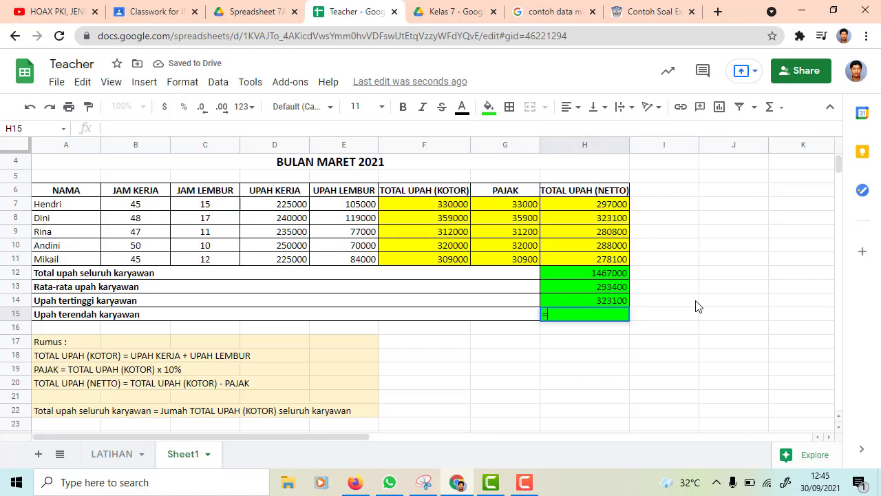
Enter =MIN(H7:H11) in H15 to find the lowest employee wage.
type("=MIN")
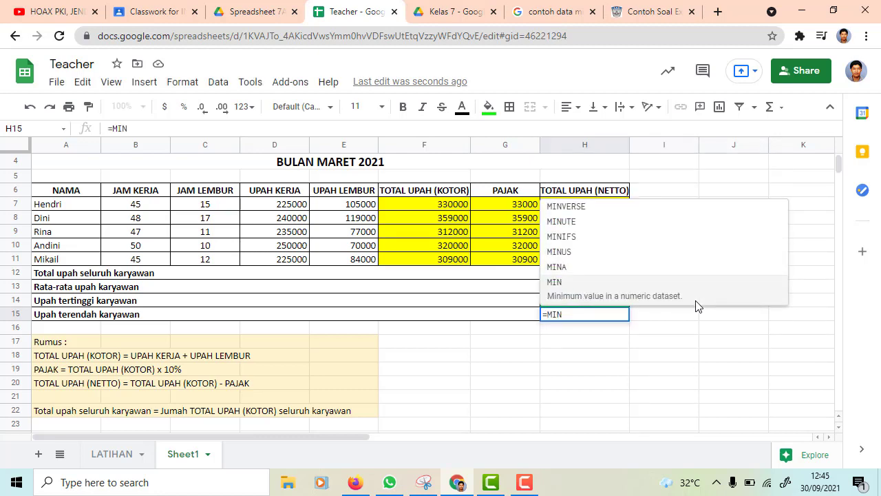
type("(")
left_click_drag(621, 209, 611, 261)
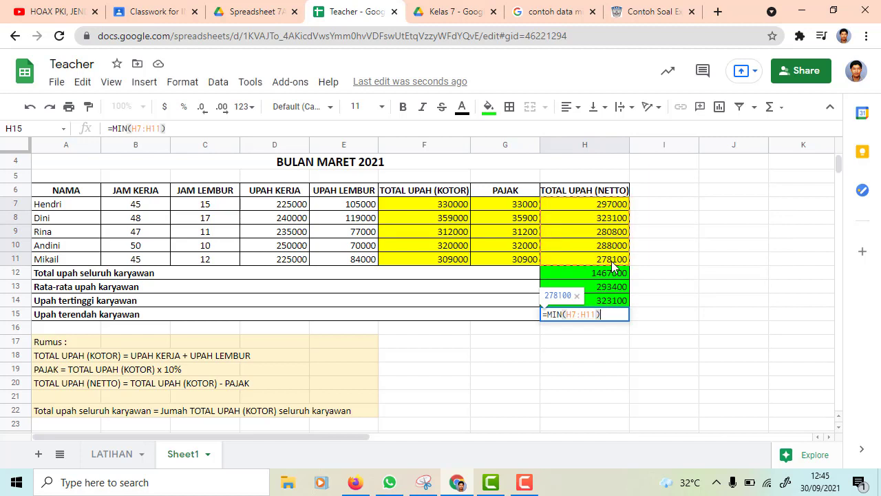
key("Return")
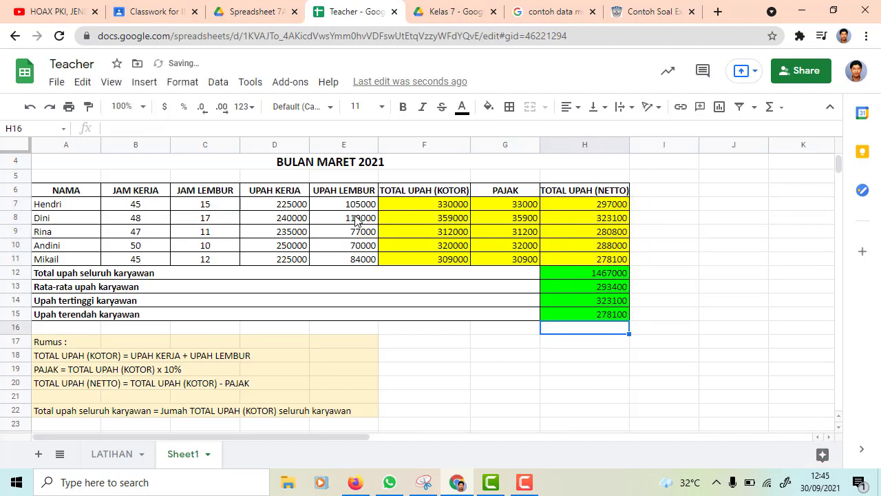
Review the completed wage table from the title rows down to the summary rows and formula notes.
scroll(658, 262, "up", 2)
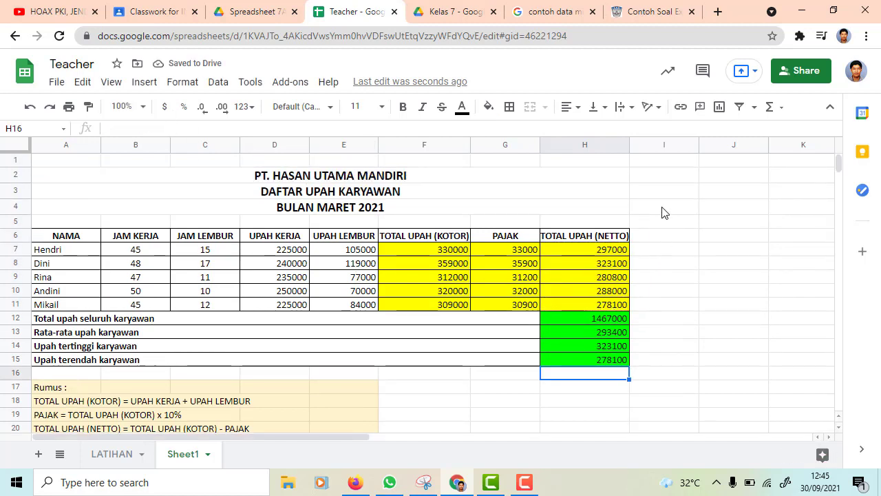
scroll(662, 212, "down", 3)
left_click(624, 330)
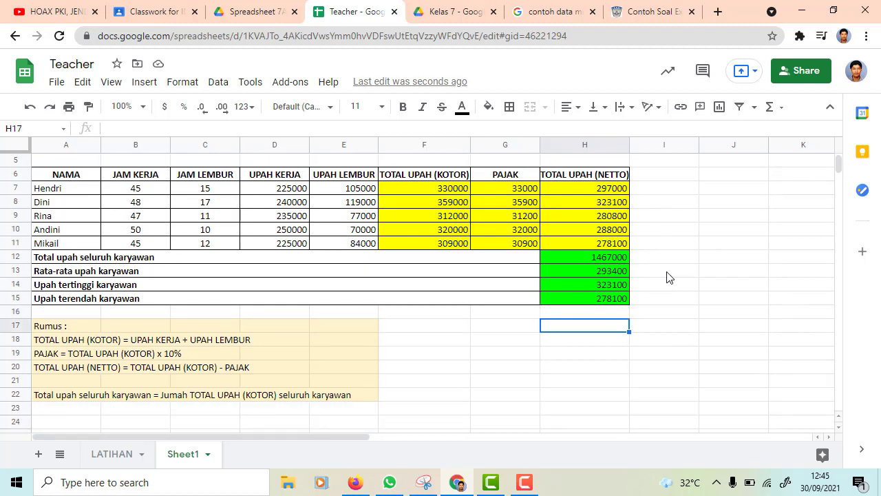
scroll(660, 262, "up", 2)
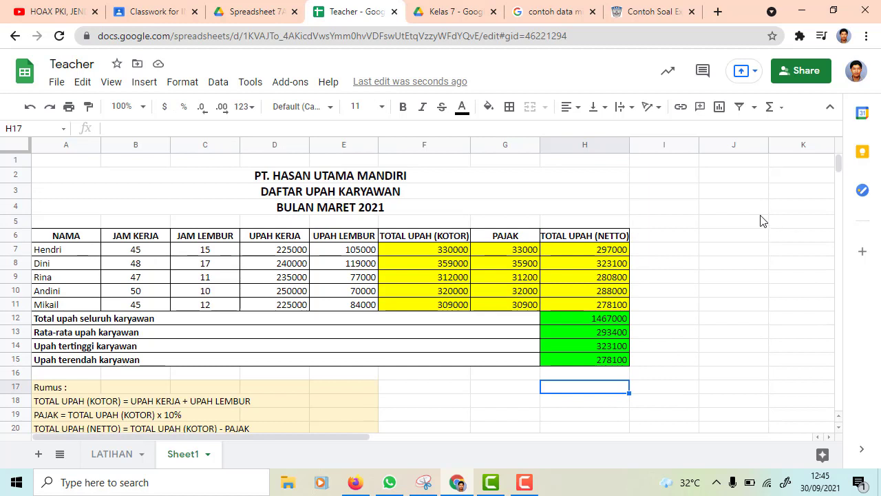
left_click(728, 177)
left_click(661, 177)
left_click(716, 221)
left_click(700, 266)
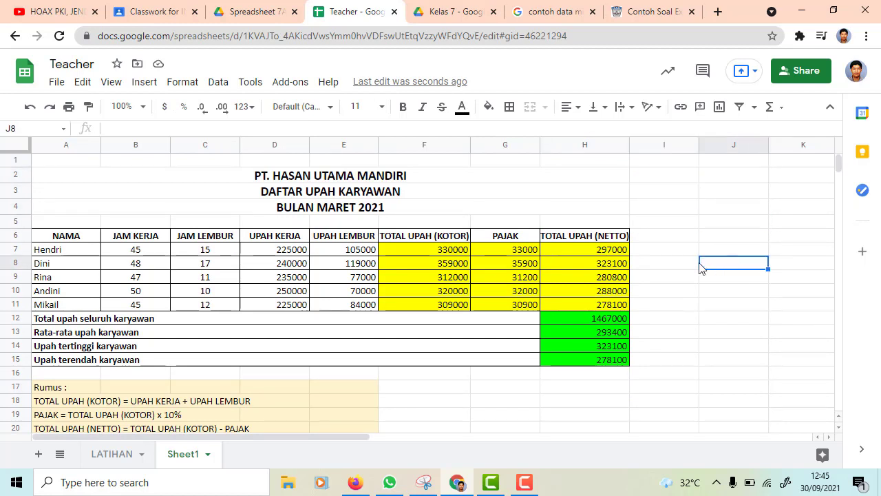
Hide the gridlines on Sheet1 and select an empty cell outside the wage table.
left_click(111, 83)
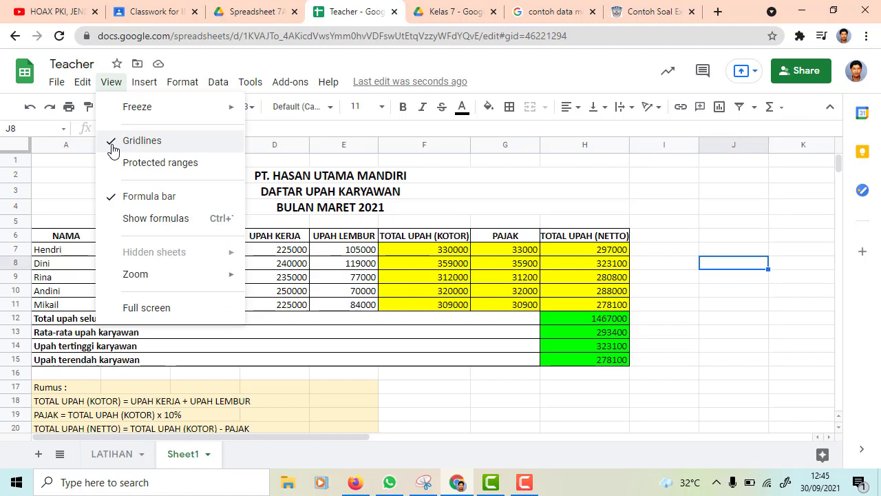
left_click(113, 141)
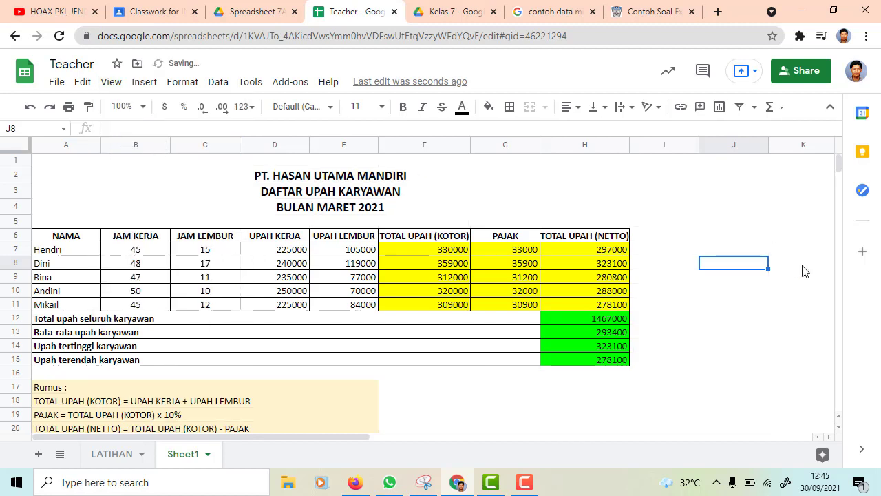
left_click(751, 222)
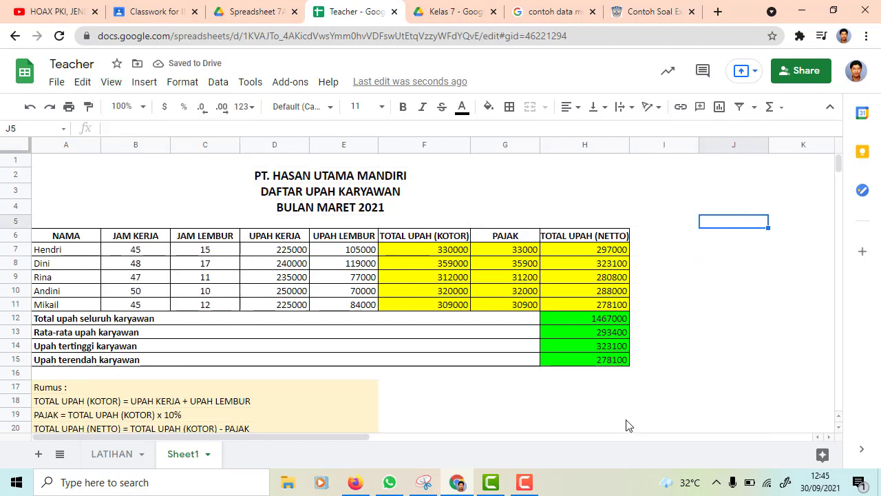
left_click(524, 482)
left_click(744, 413)
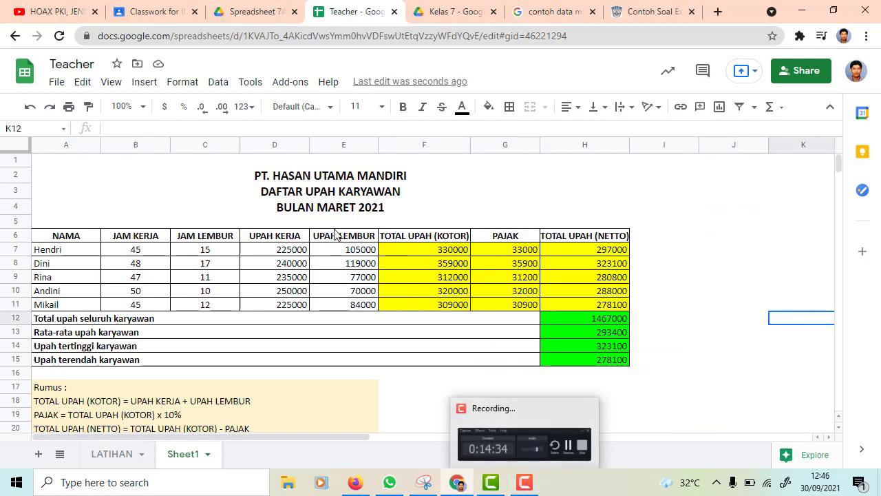
scroll(424, 318, "down", 1)
scroll(556, 318, "up", 1)
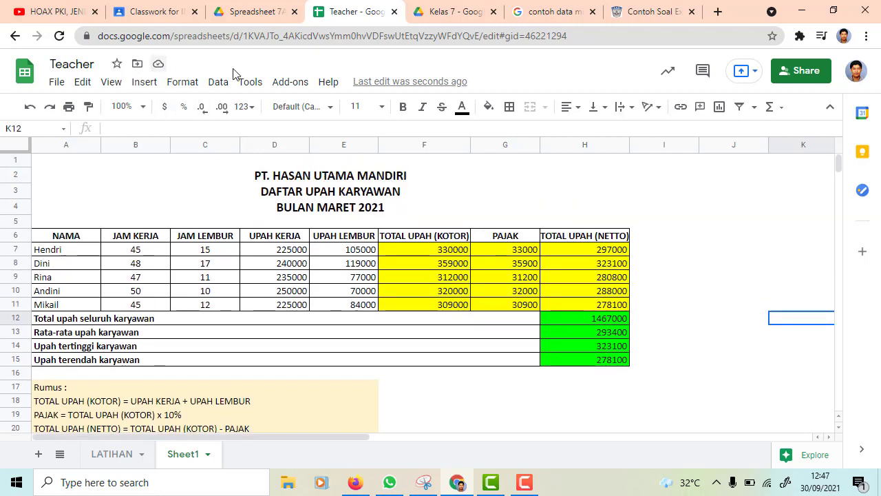
left_click(55, 84)
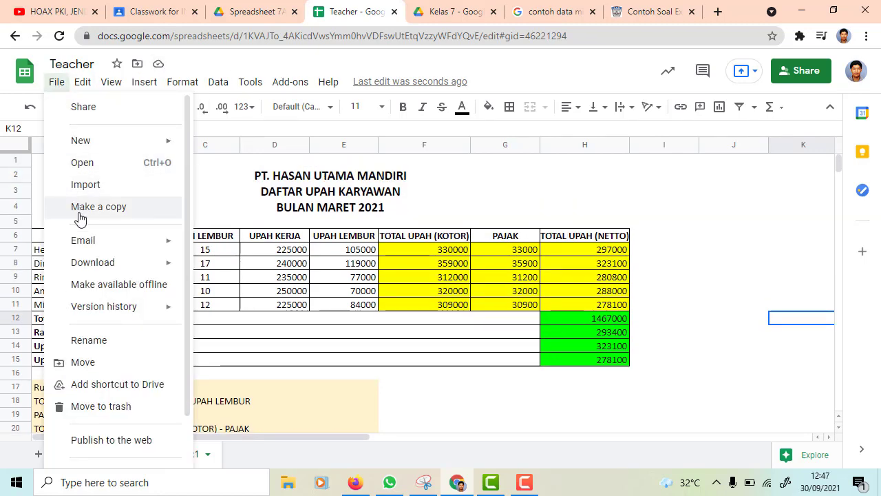
left_click(683, 211)
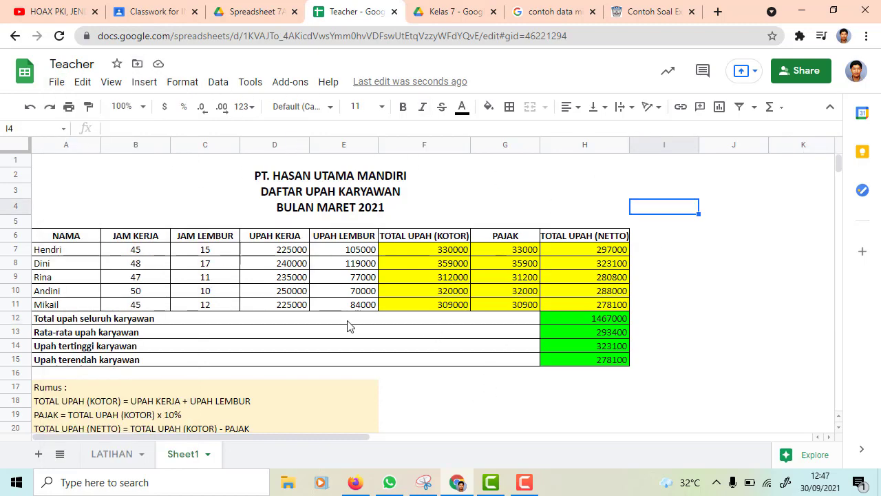
scroll(404, 340, "down", 2)
scroll(406, 342, "up", 1)
scroll(402, 310, "down", 1)
scroll(399, 272, "up", 2)
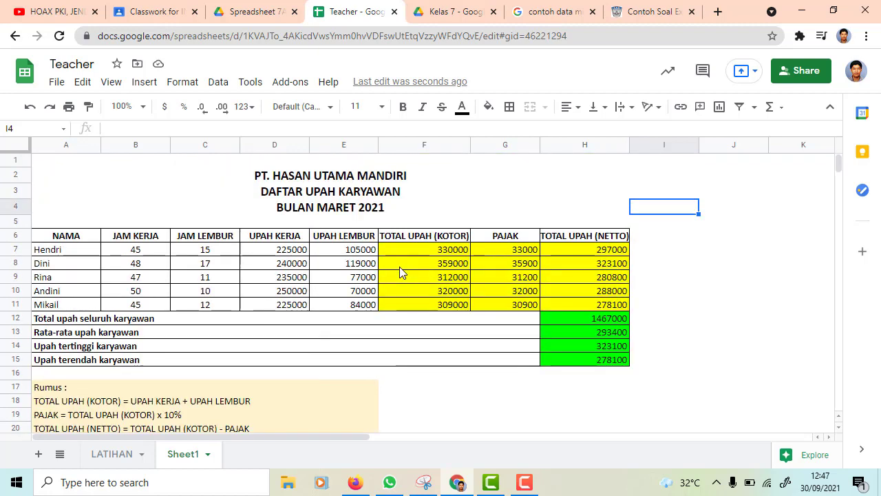
Close the Teacher spreadsheet and return from the data-excel-05102021.png preview to the Praktikum : Microsoft Excel instructions in Classroom.
left_click(394, 12)
left_click(176, 12)
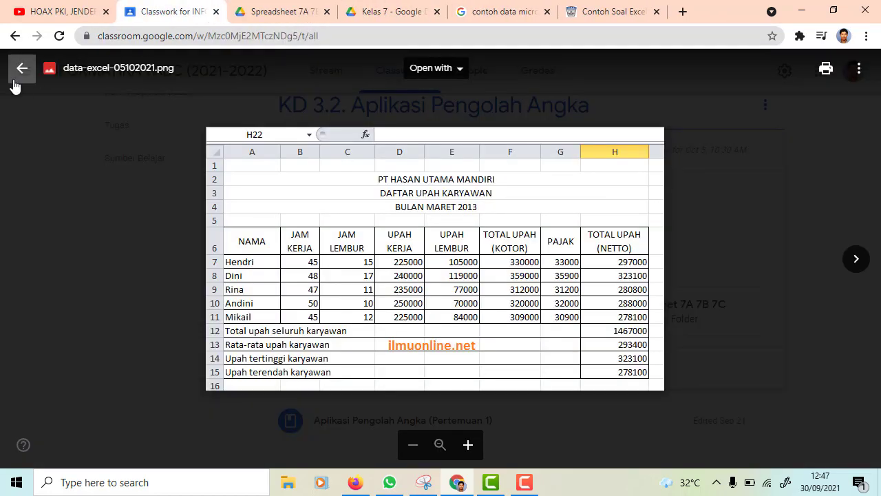
left_click(20, 70)
scroll(397, 205, "down", 2)
scroll(397, 204, "up", 1)
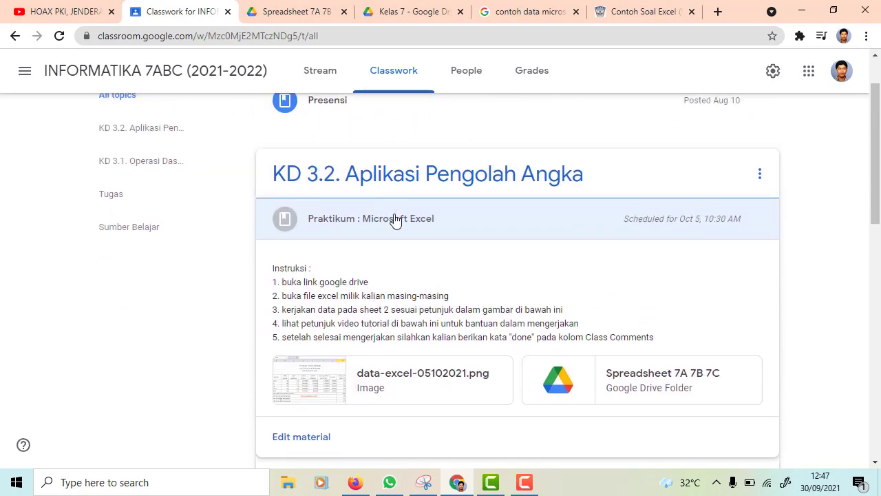
scroll(428, 285, "down", 1)
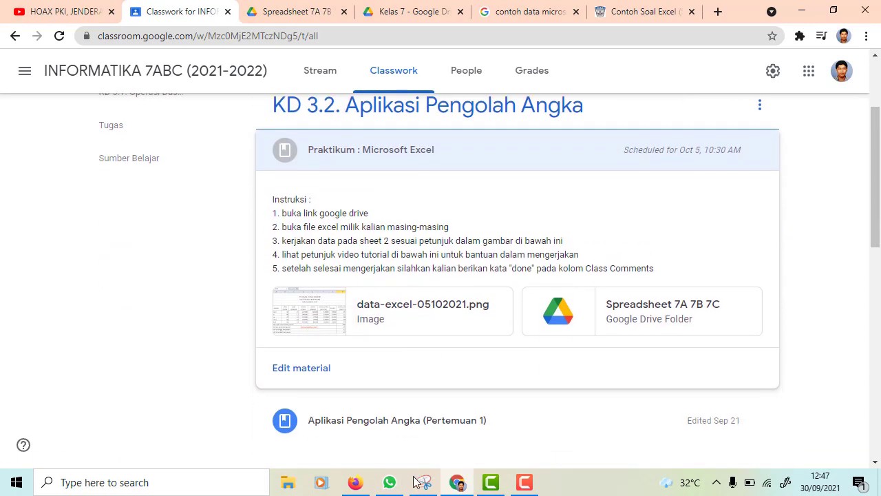
Switch to Firefox and open the Aplikasi Pengolah Angka (Pertemuan 1) material from the class's Classwork page.
left_click(358, 483)
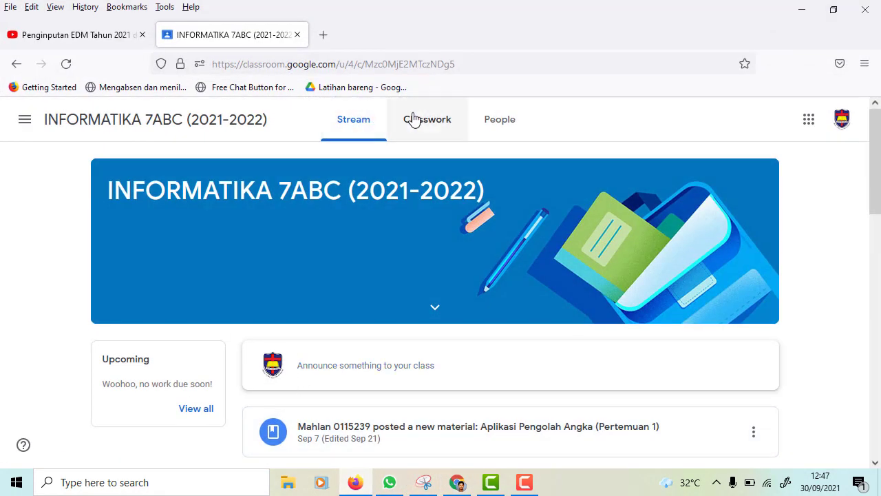
left_click(413, 120)
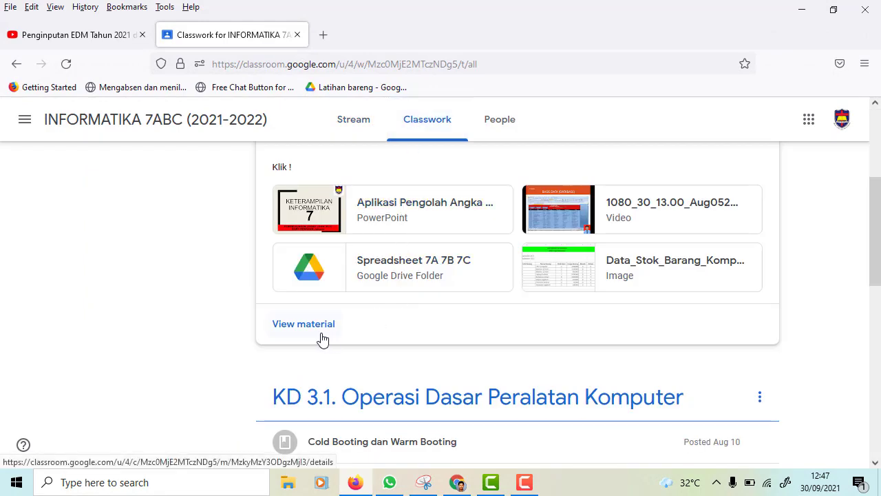
left_click(303, 324)
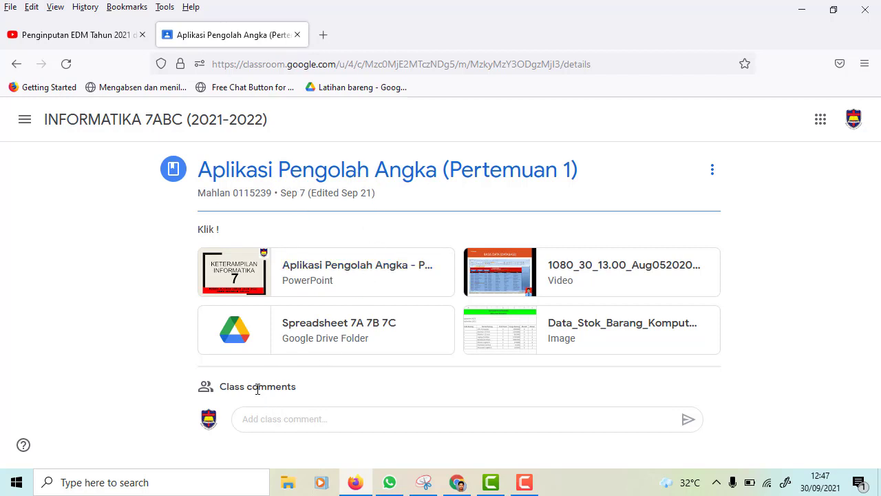
Write "done" as a class comment on the Aplikasi Pengolah Angka (Pertemuan 1) material without posting it.
left_click(301, 419)
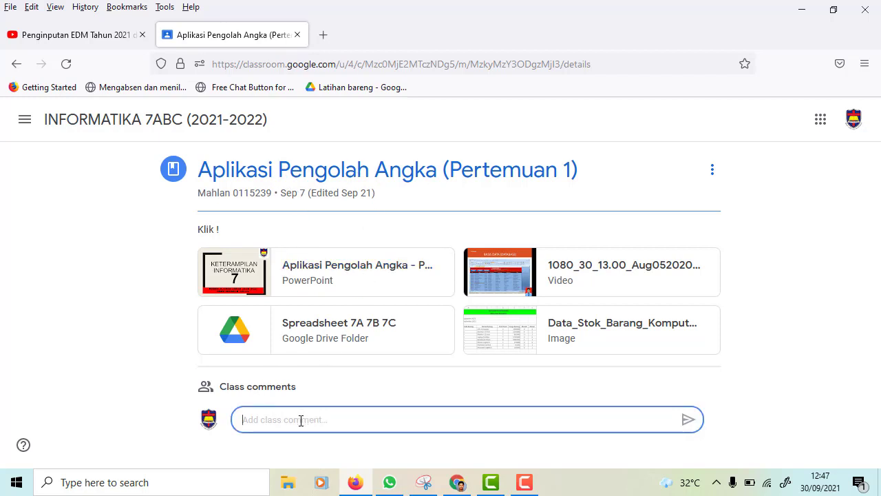
type("done")
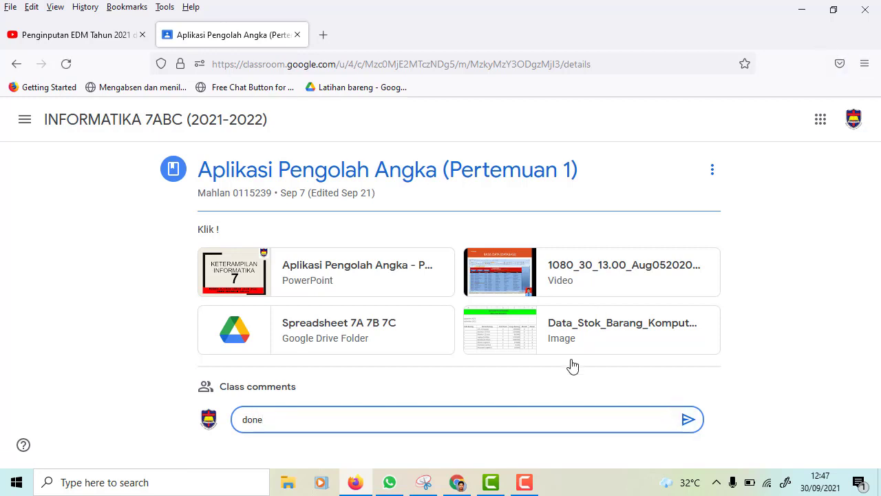
left_click(525, 482)
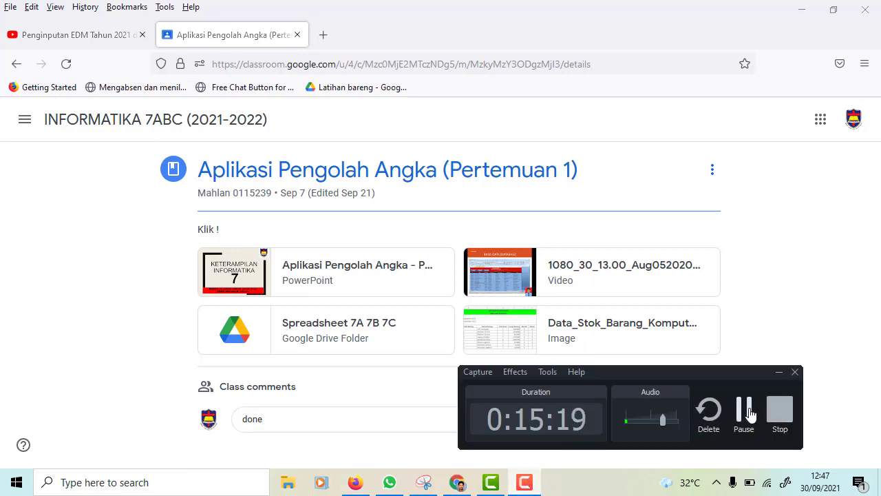